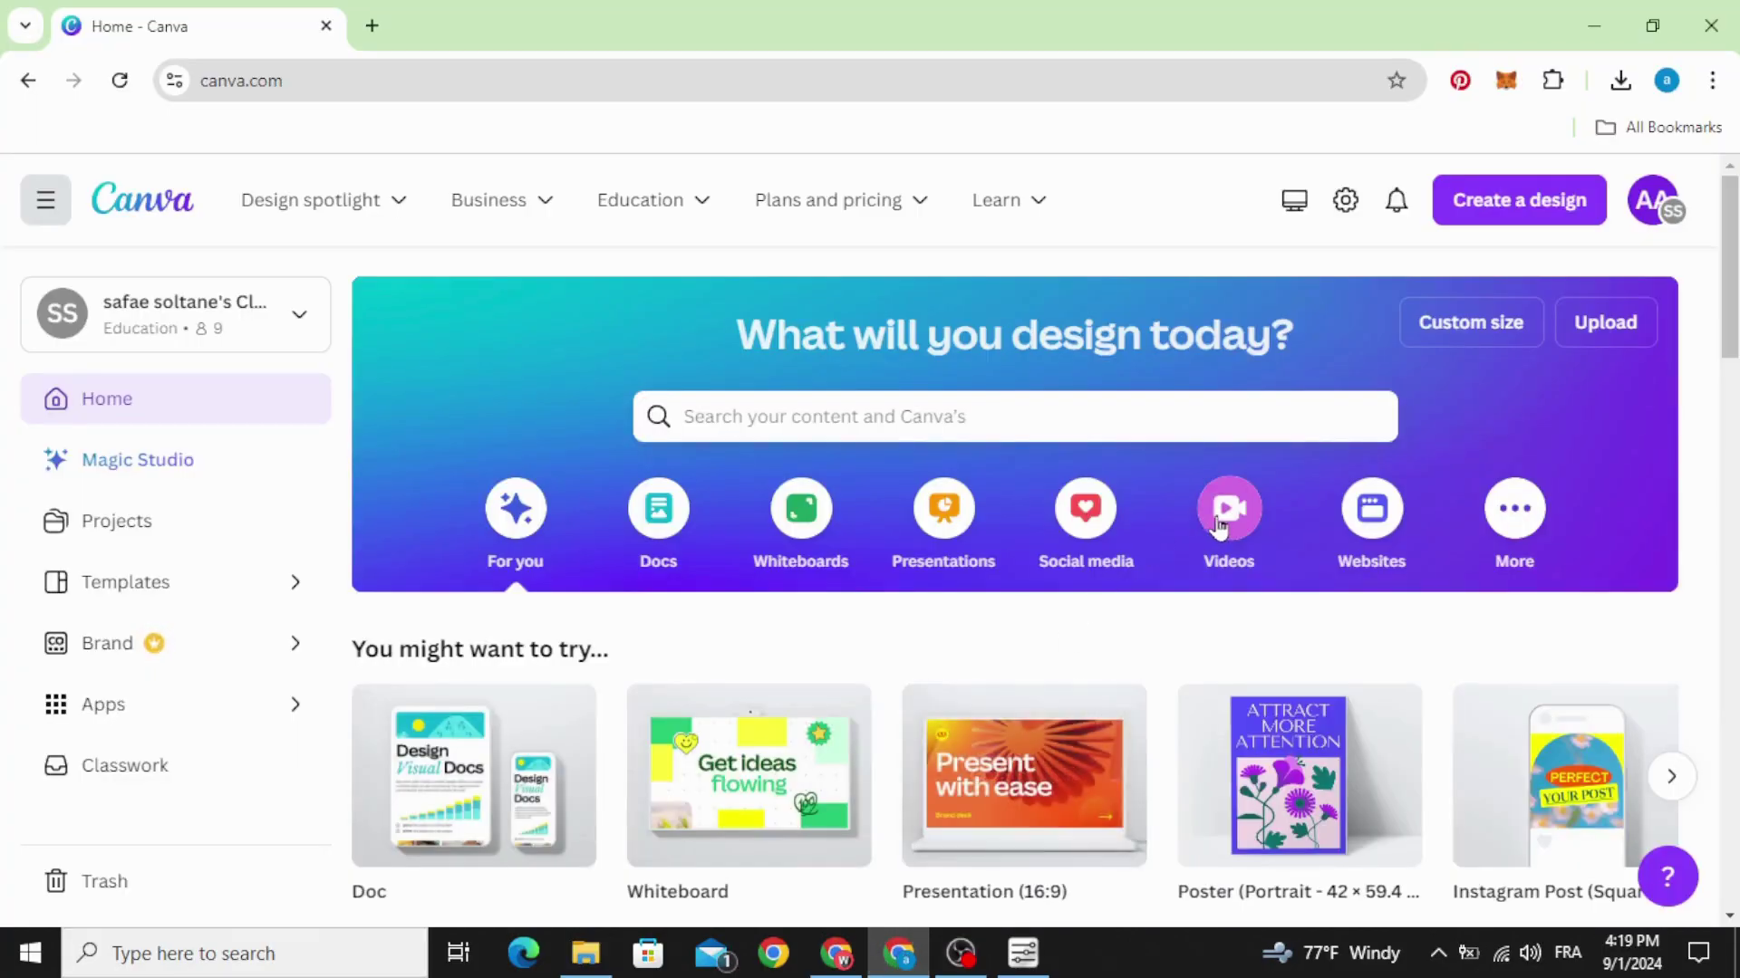
Create a blank video design and add a square shape from the elements library to its page.
{"action": "left_click", "coordinate": [1220, 527]}
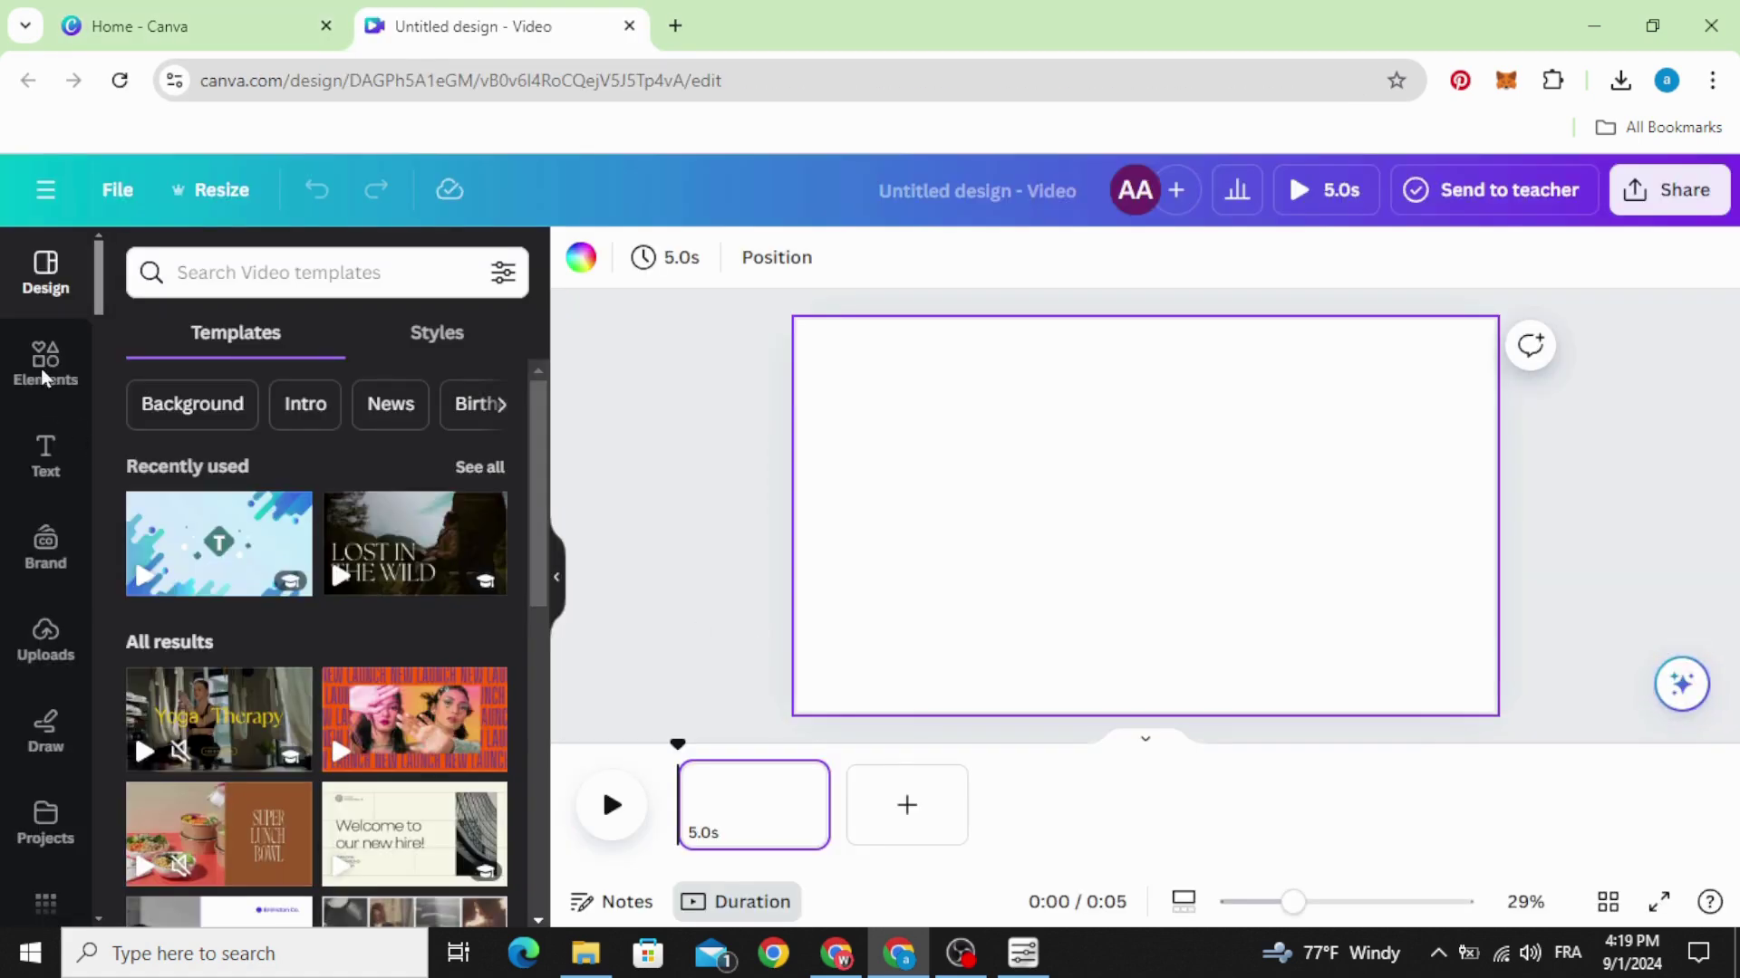
{"action": "left_click", "coordinate": [47, 370]}
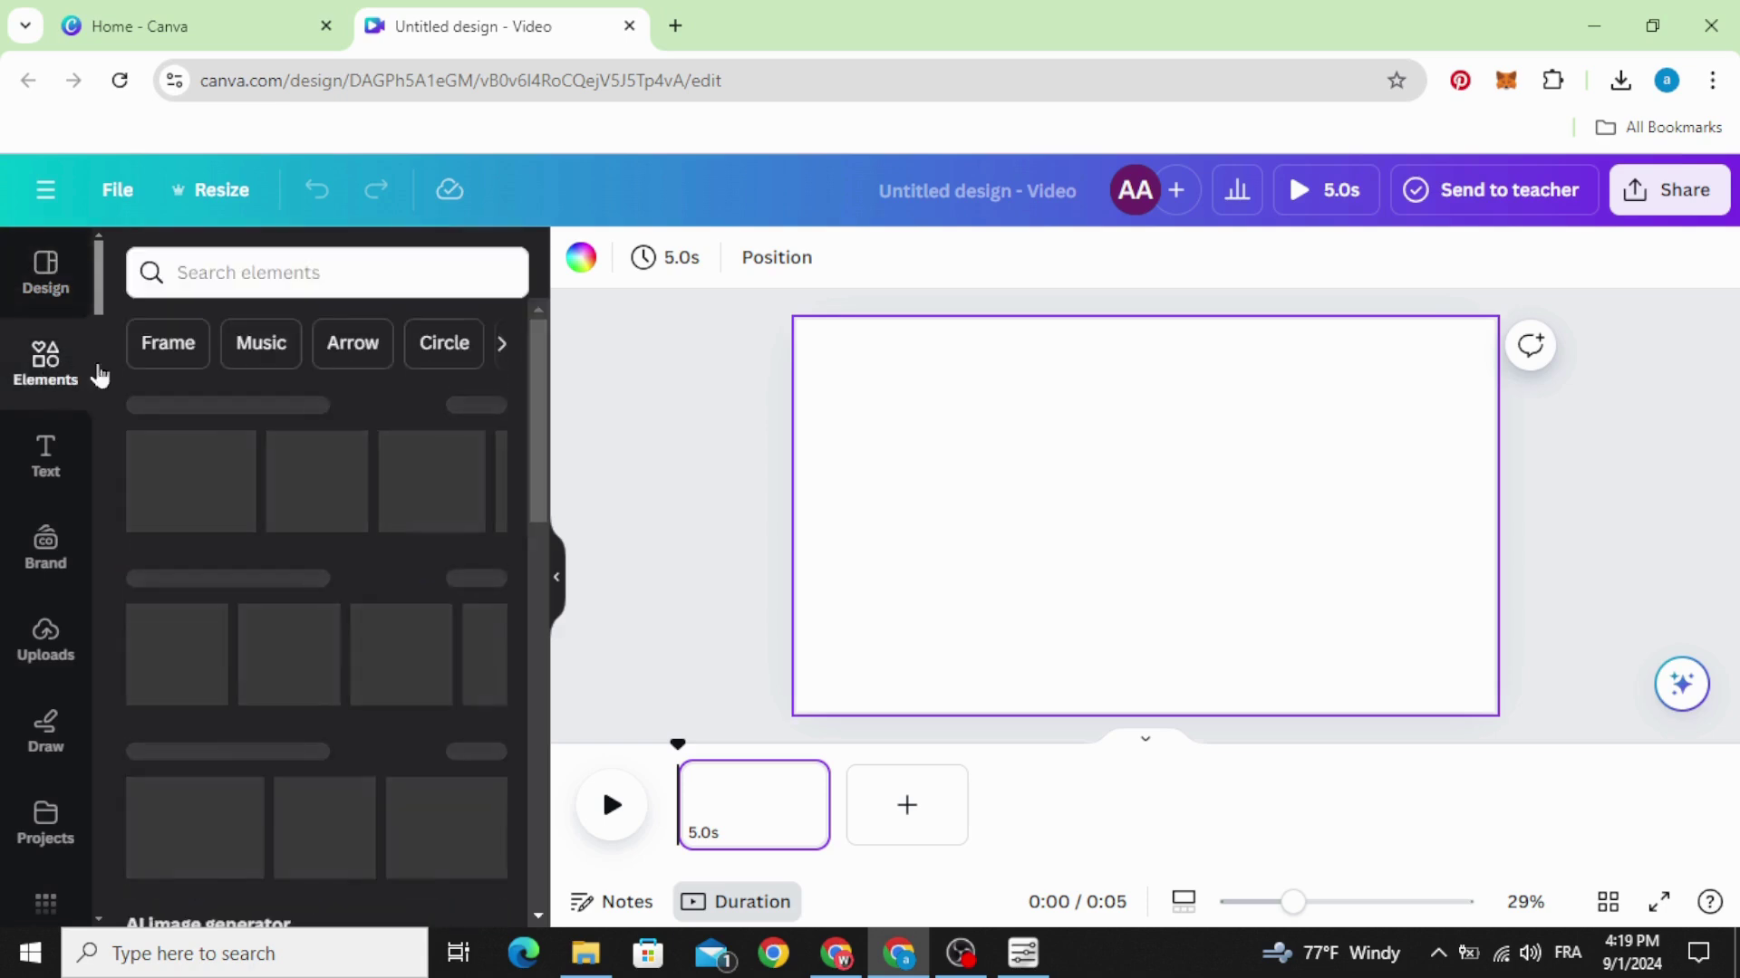
{"action": "scroll", "coordinate": [220, 607], "scroll_direction": "down", "scroll_amount": 10}
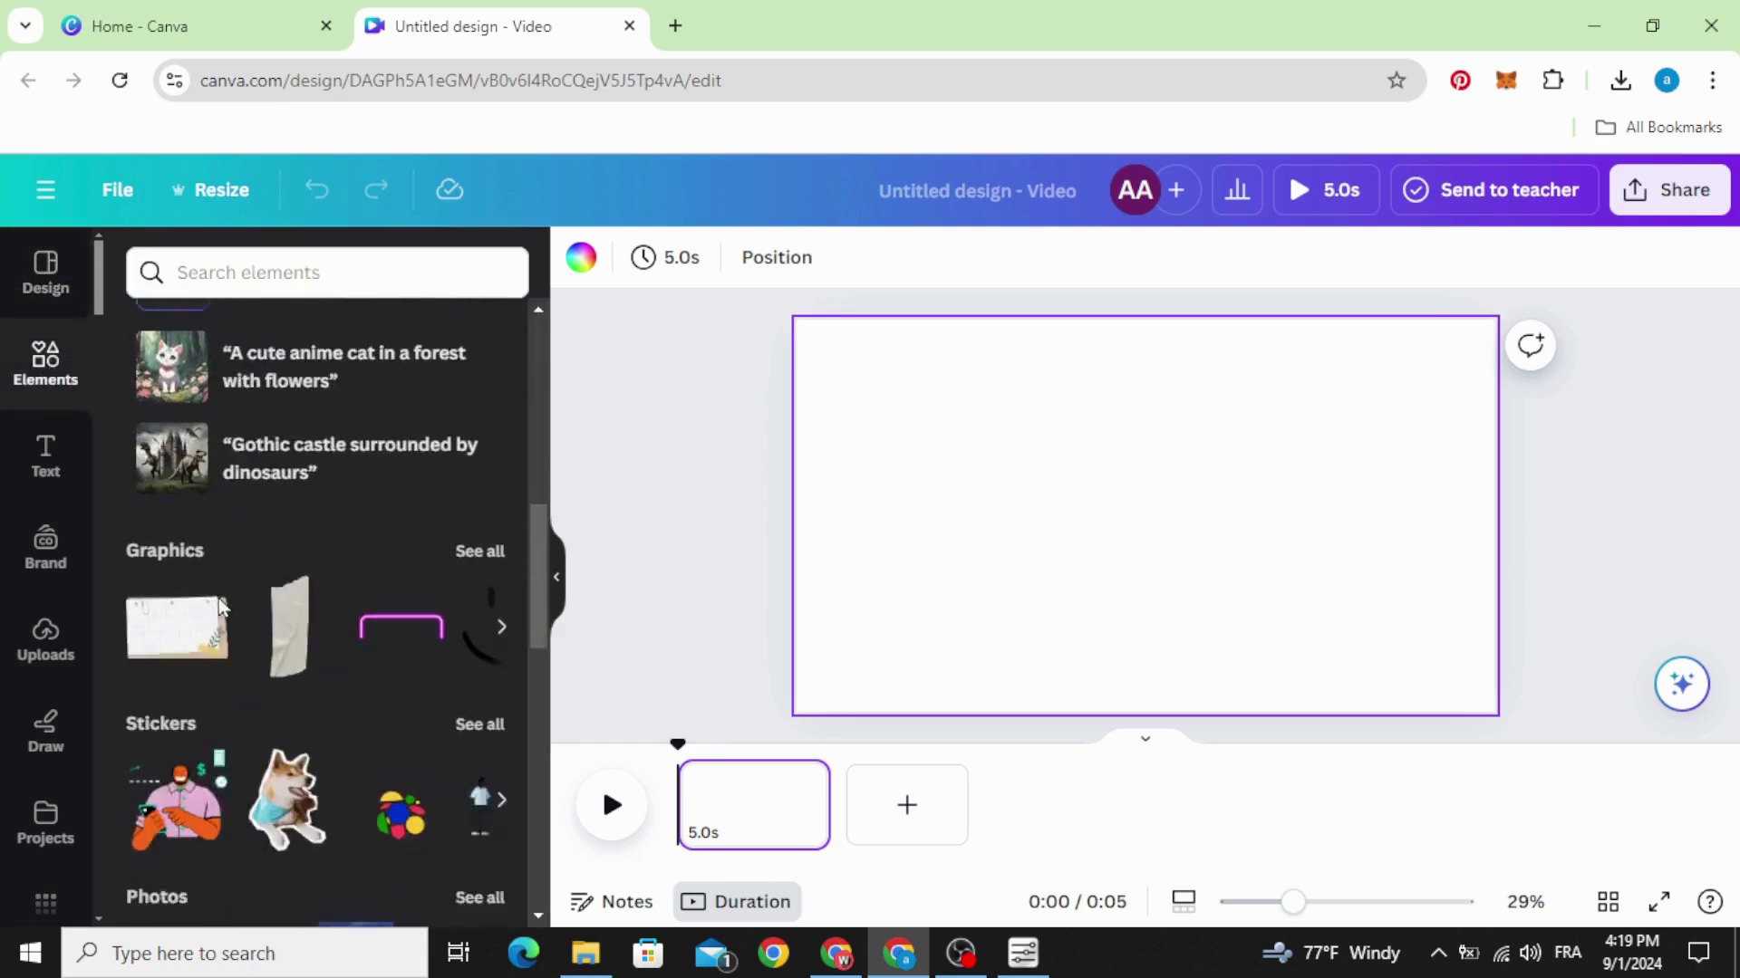
{"action": "scroll", "coordinate": [220, 620], "scroll_direction": "down", "scroll_amount": 3}
{"action": "left_click", "coordinate": [163, 569]}
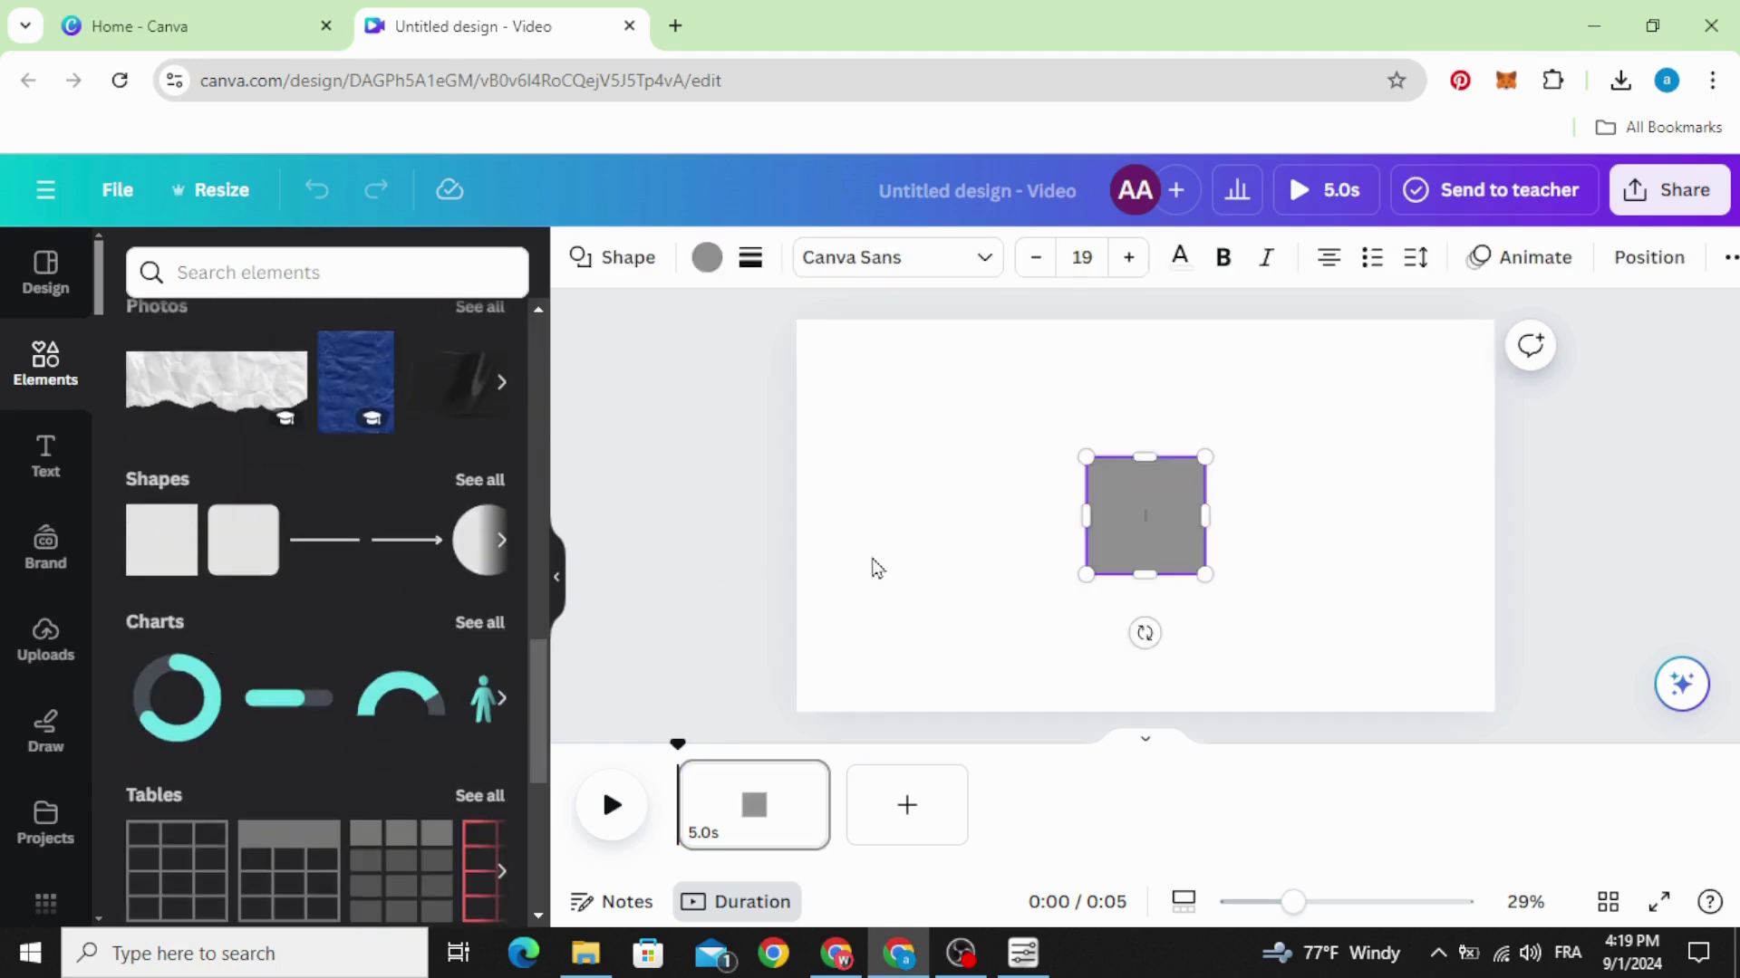
Stretch the gray square into a wide rectangle covering most of the page and center it.
{"action": "left_click_drag", "start_coordinate": [1139, 540], "coordinate": [1455, 428]}
{"action": "left_click_drag", "start_coordinate": [1156, 480], "coordinate": [1149, 671]}
{"action": "left_click_drag", "start_coordinate": [1138, 572], "coordinate": [1130, 569]}
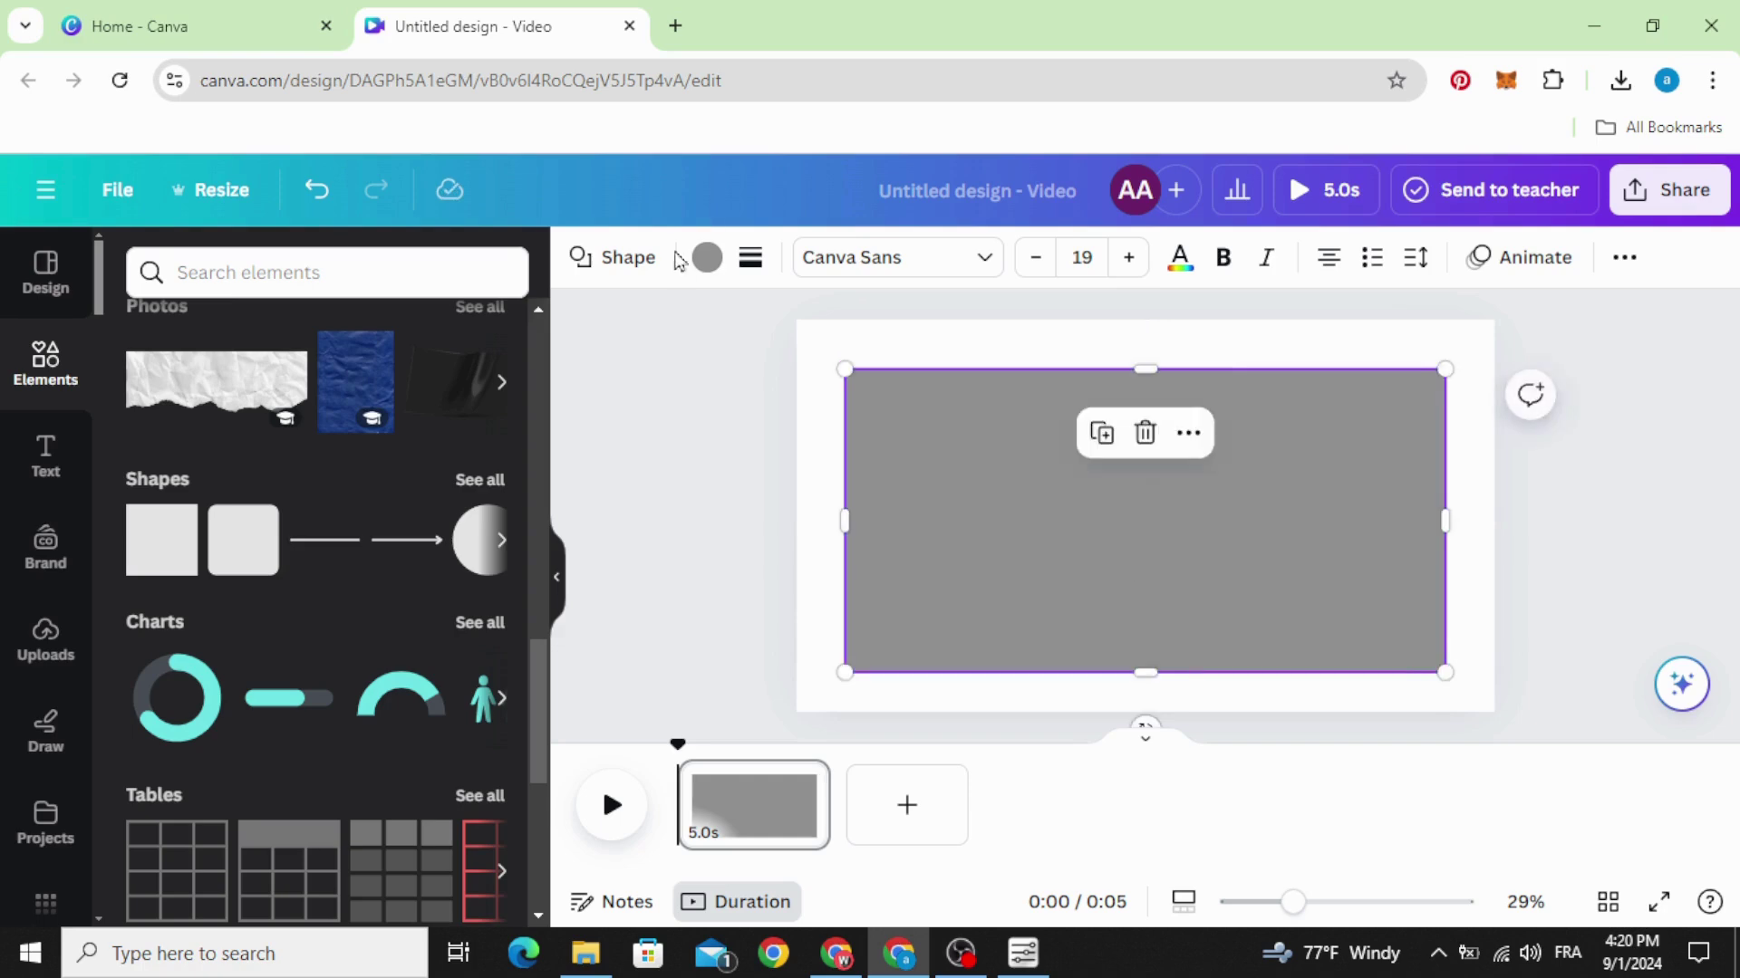
Fill the rectangle with the solid dark teal from the default colors.
{"action": "left_click", "coordinate": [706, 259]}
{"action": "scroll", "coordinate": [174, 574], "scroll_direction": "down", "scroll_amount": 4}
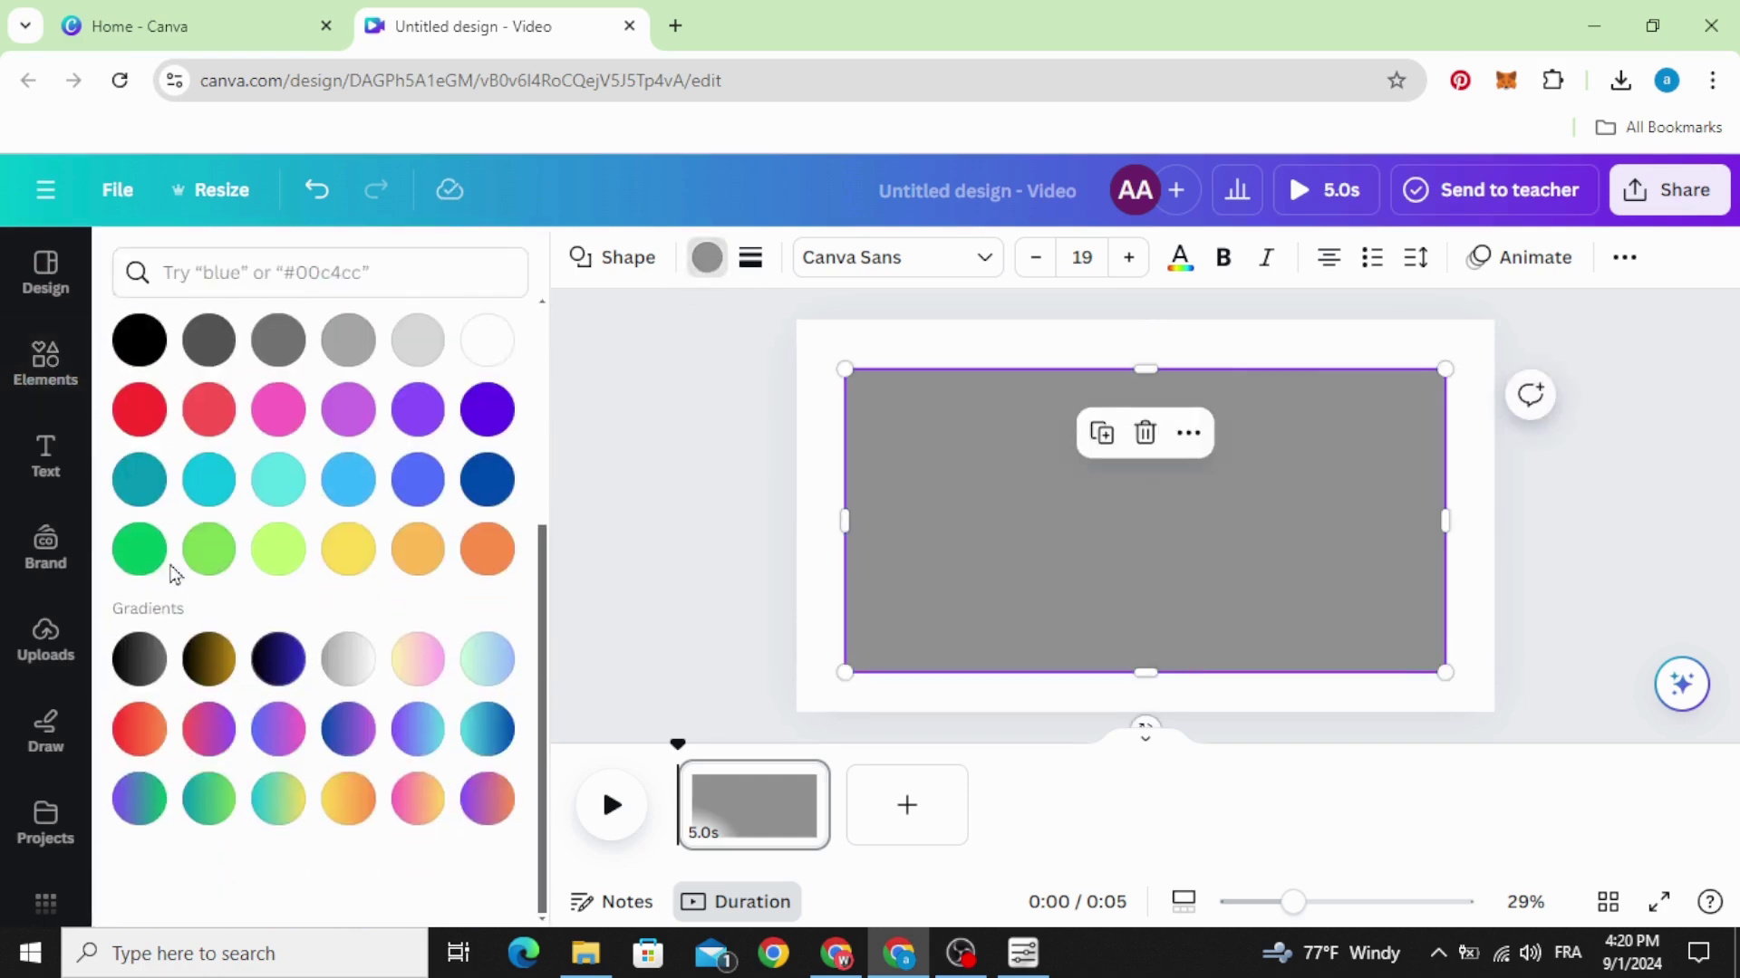
{"action": "left_click", "coordinate": [210, 480]}
{"action": "left_click", "coordinate": [138, 491]}
{"action": "left_click", "coordinate": [622, 513]}
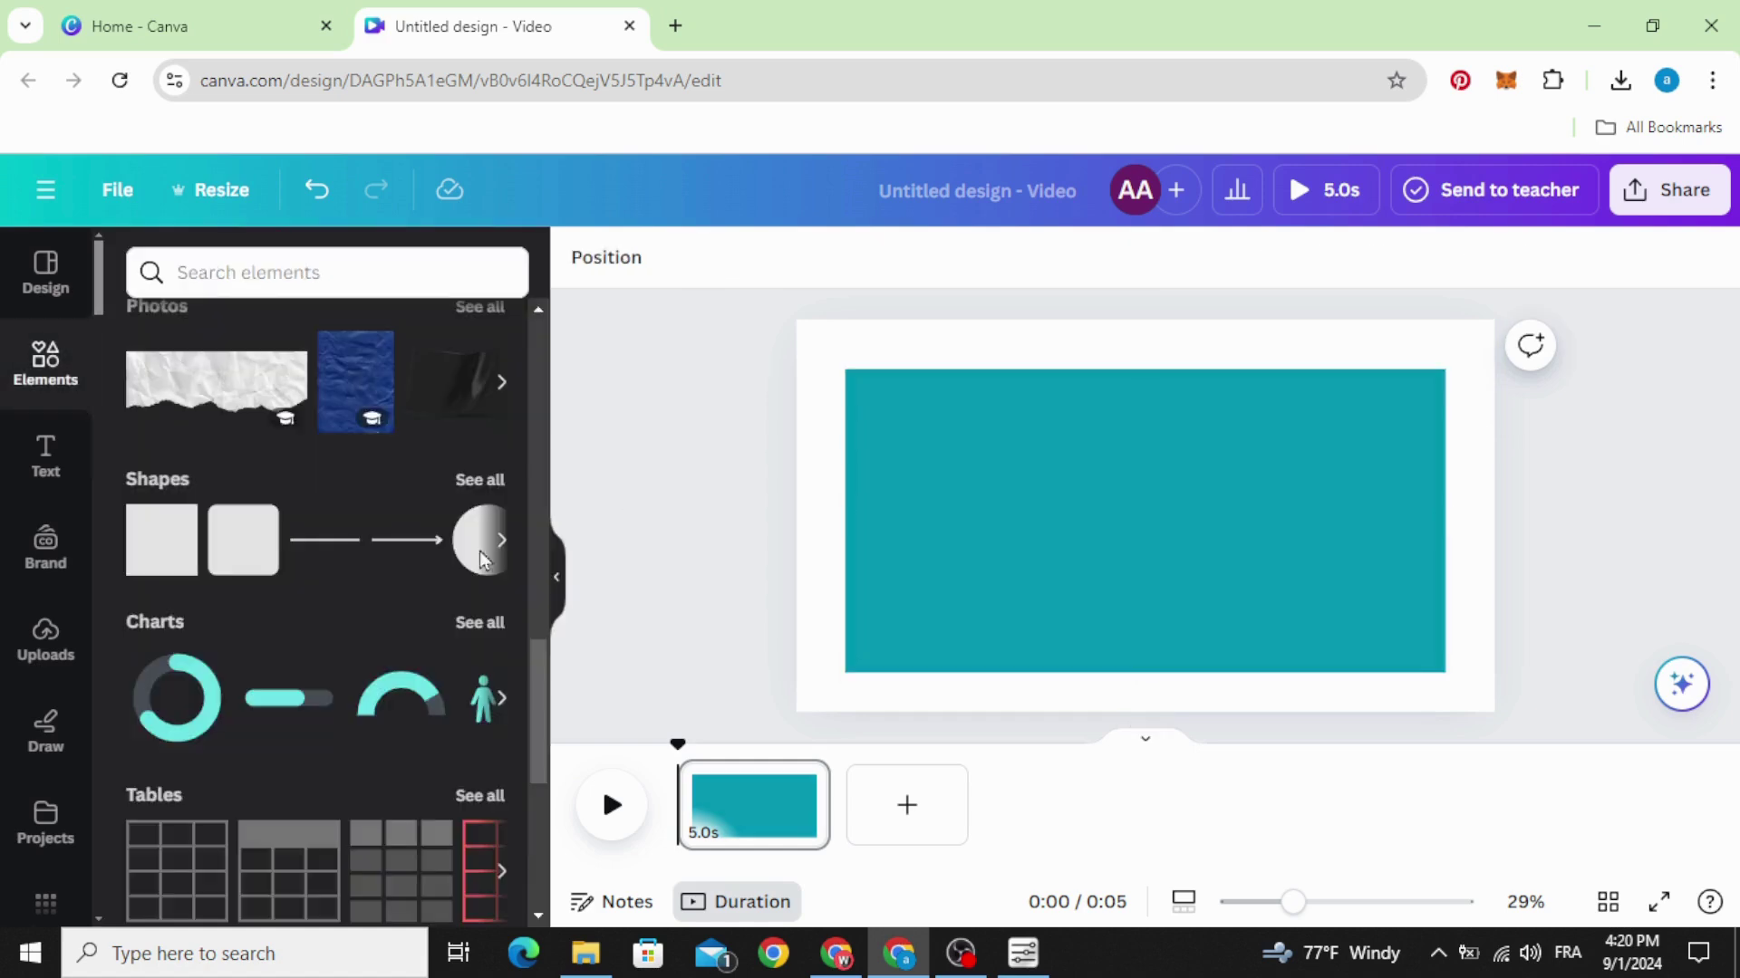
Add a heading reading "BASKET" over the teal rectangle.
{"action": "left_click", "coordinate": [46, 453]}
{"action": "left_click", "coordinate": [253, 530]}
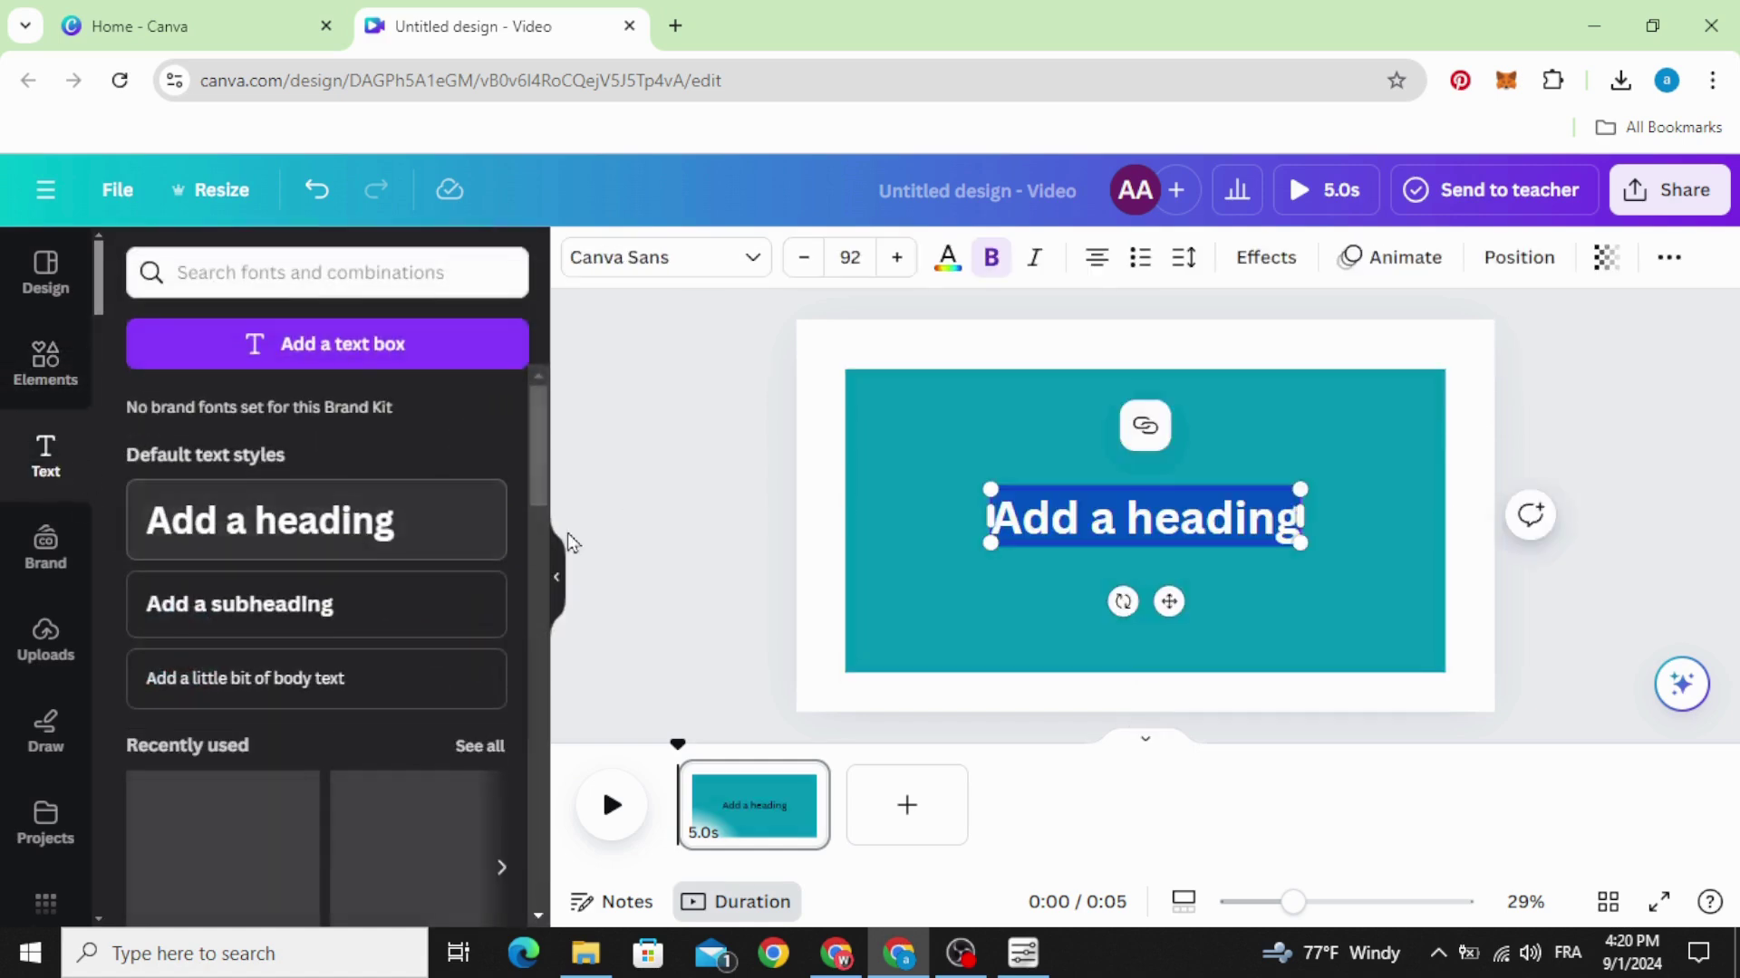
{"action": "type", "text": "BAS"}
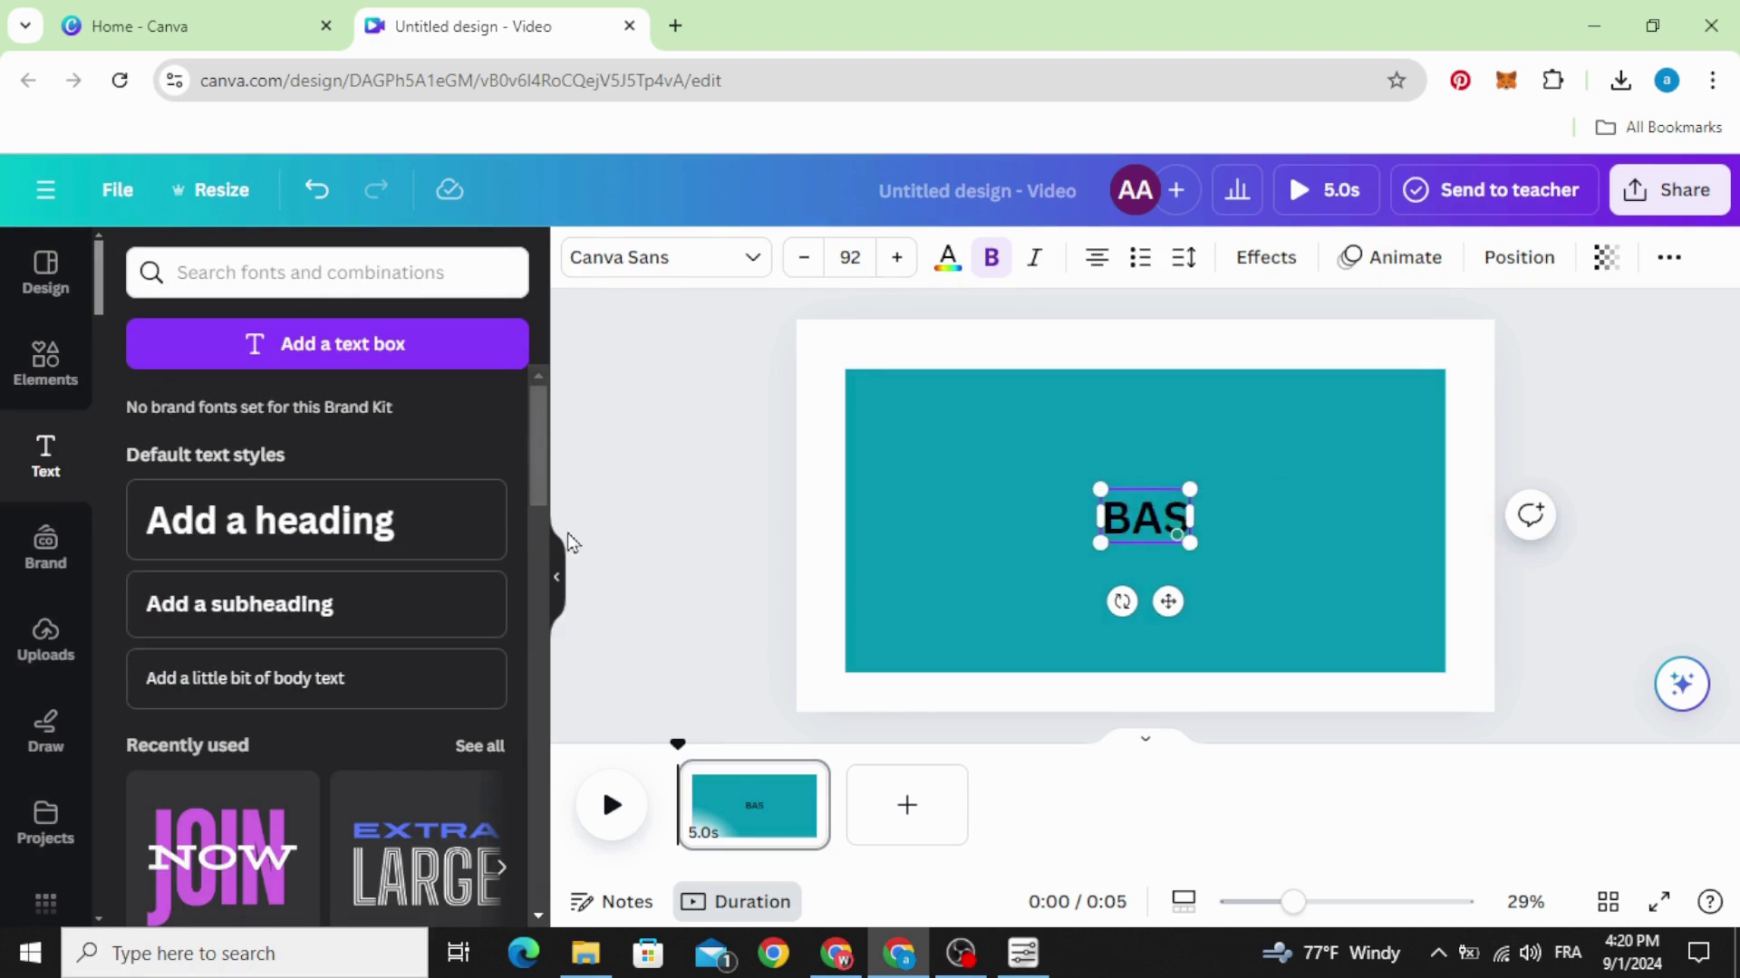
{"action": "type", "text": "KET"}
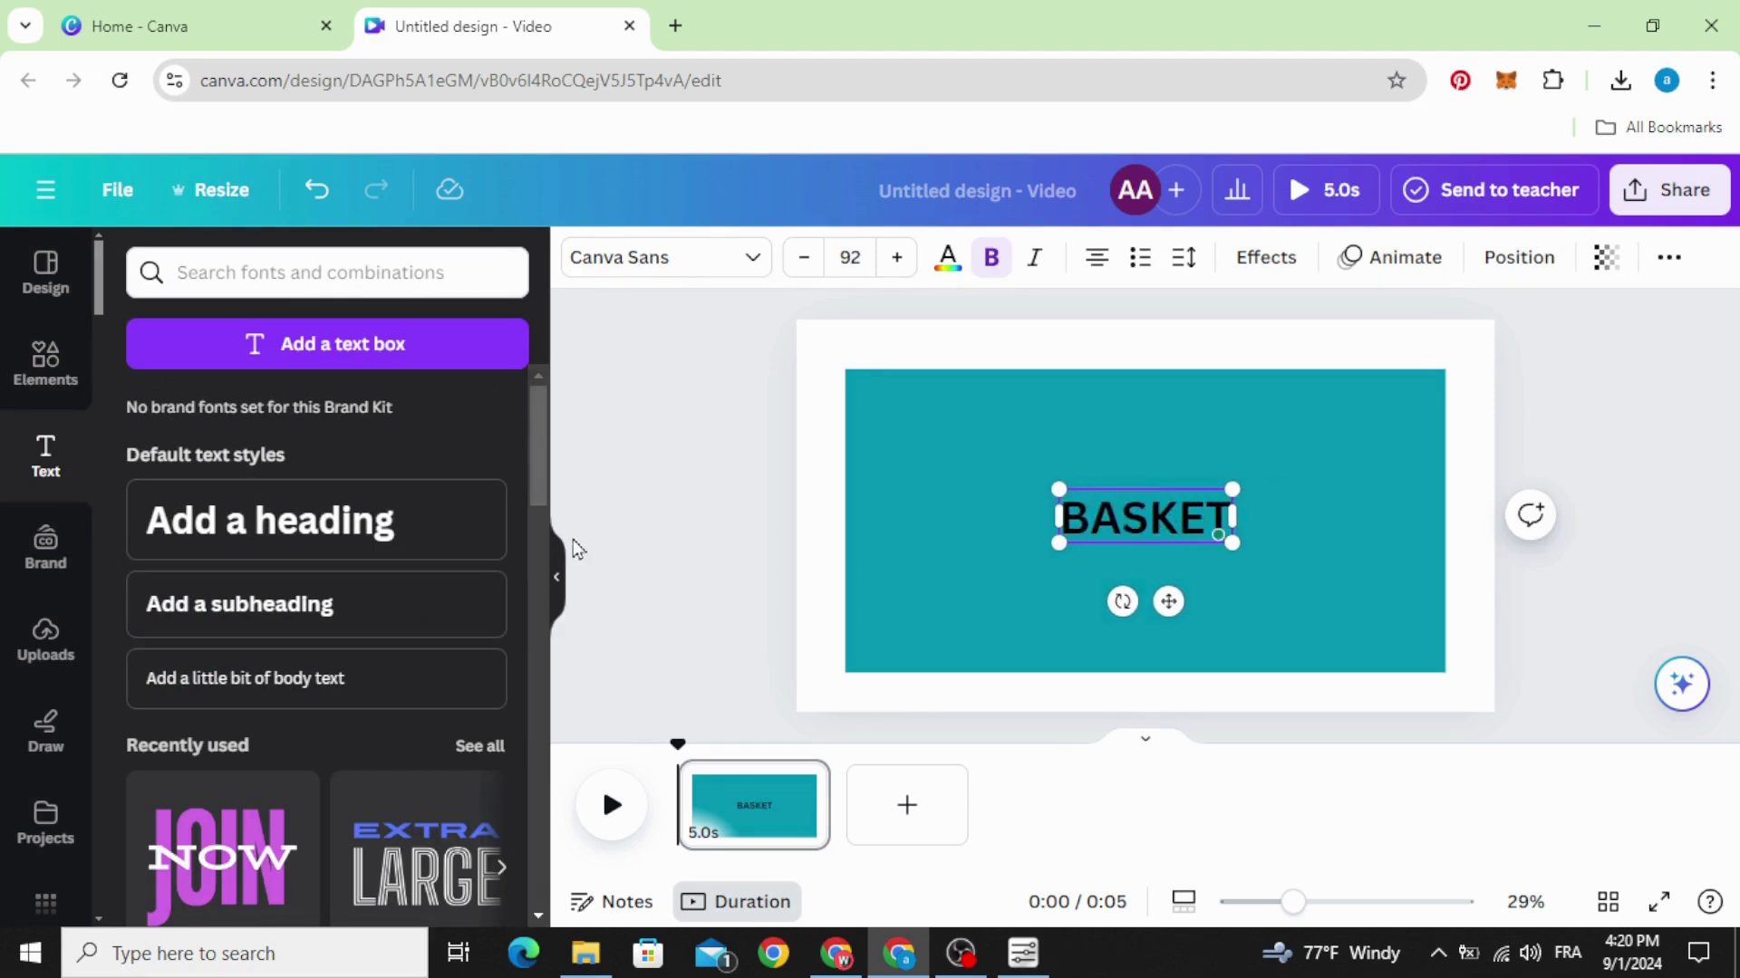
Set the BASKET heading's font to Anton and enlarge it to size 360 so it spans most of the rectangle.
{"action": "left_click", "coordinate": [641, 257]}
{"action": "scroll", "coordinate": [363, 477], "scroll_direction": "down", "scroll_amount": 1}
{"action": "left_click", "coordinate": [337, 505]}
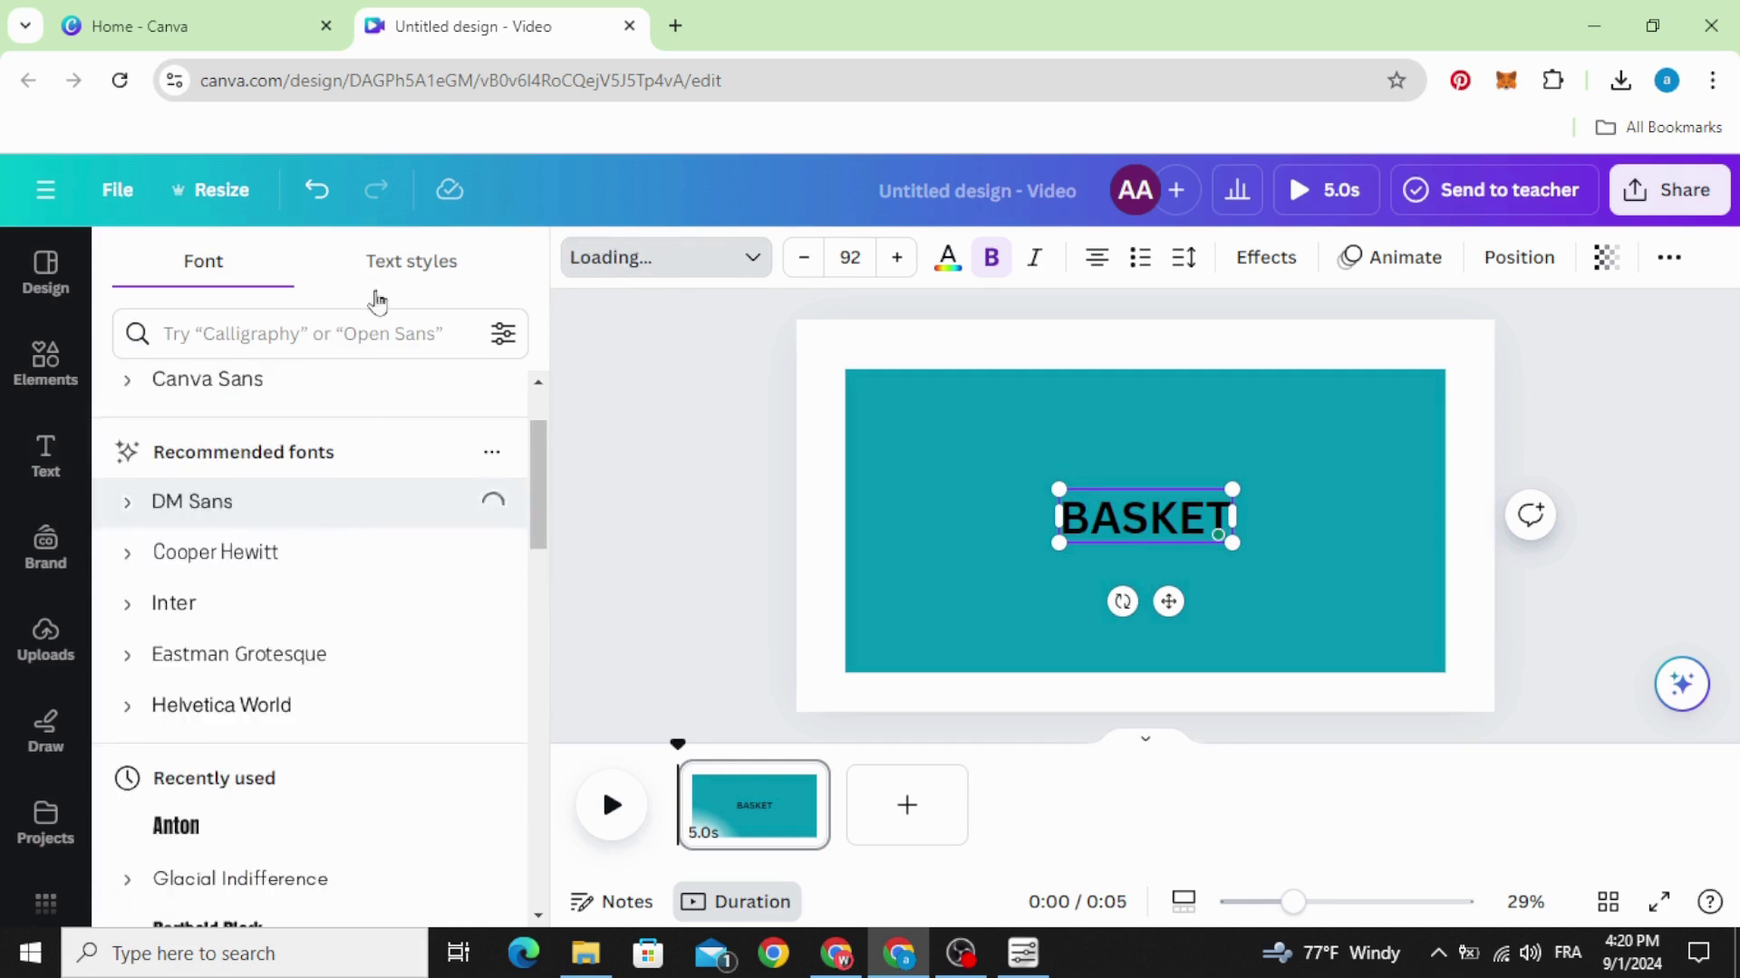
{"action": "left_click", "coordinate": [372, 333]}
{"action": "type", "text": "ANT"}
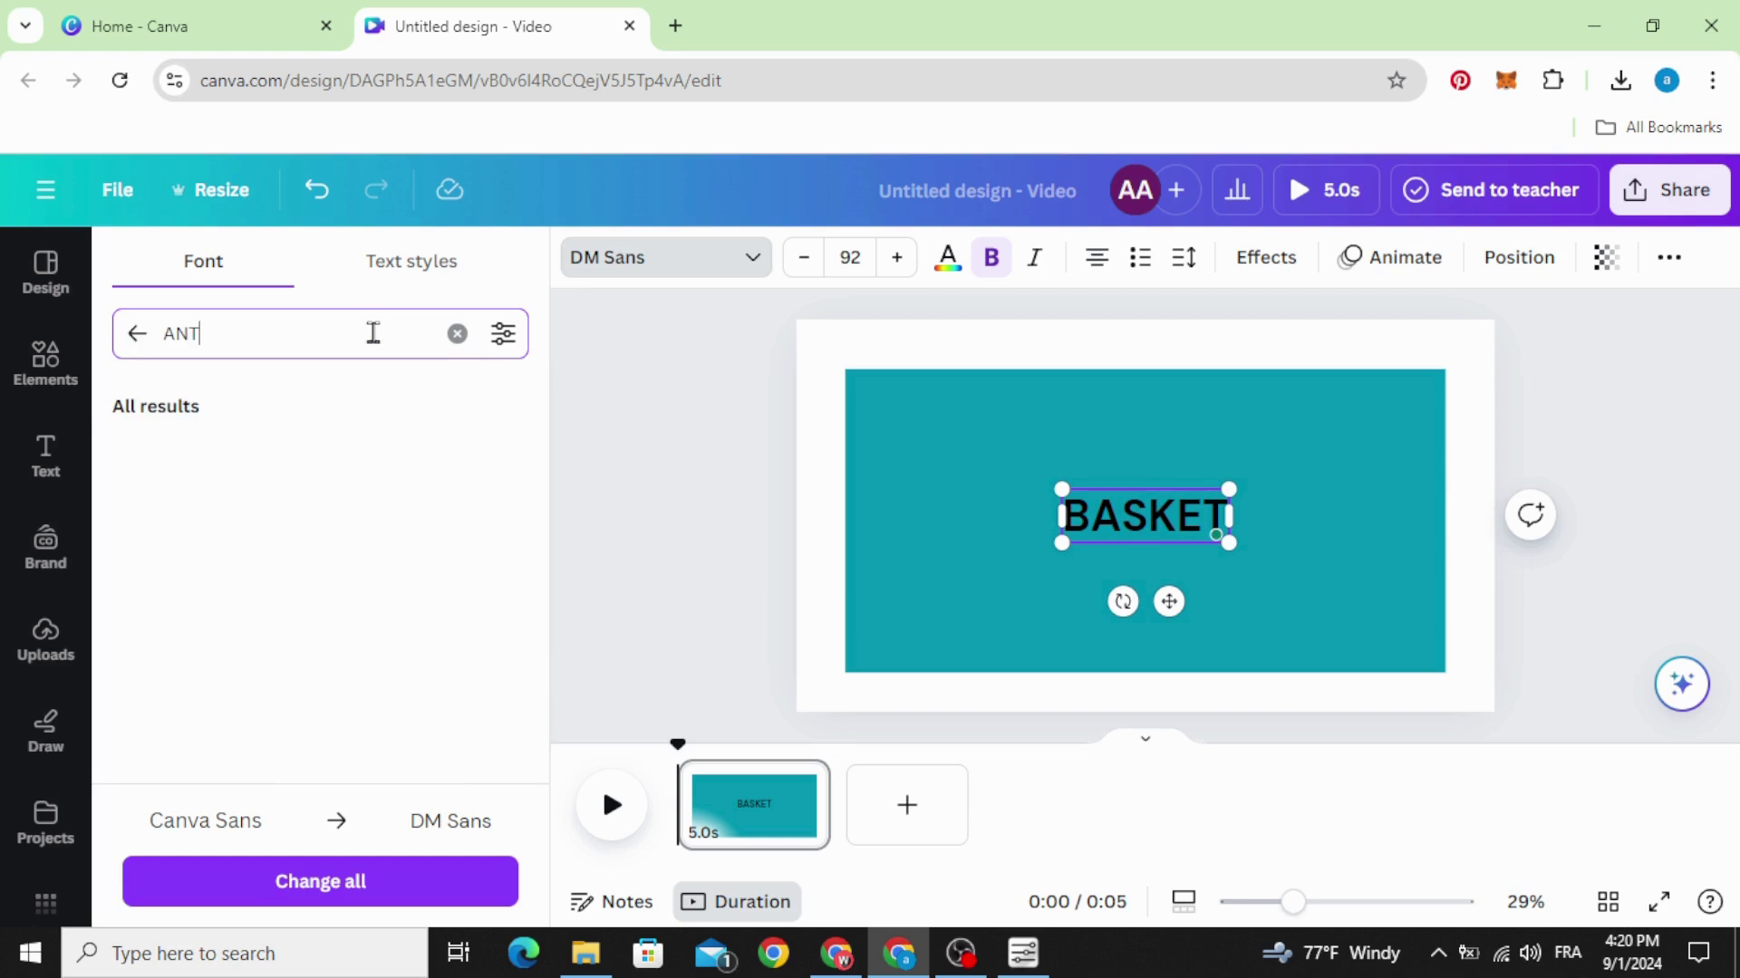
{"action": "left_click", "coordinate": [354, 555]}
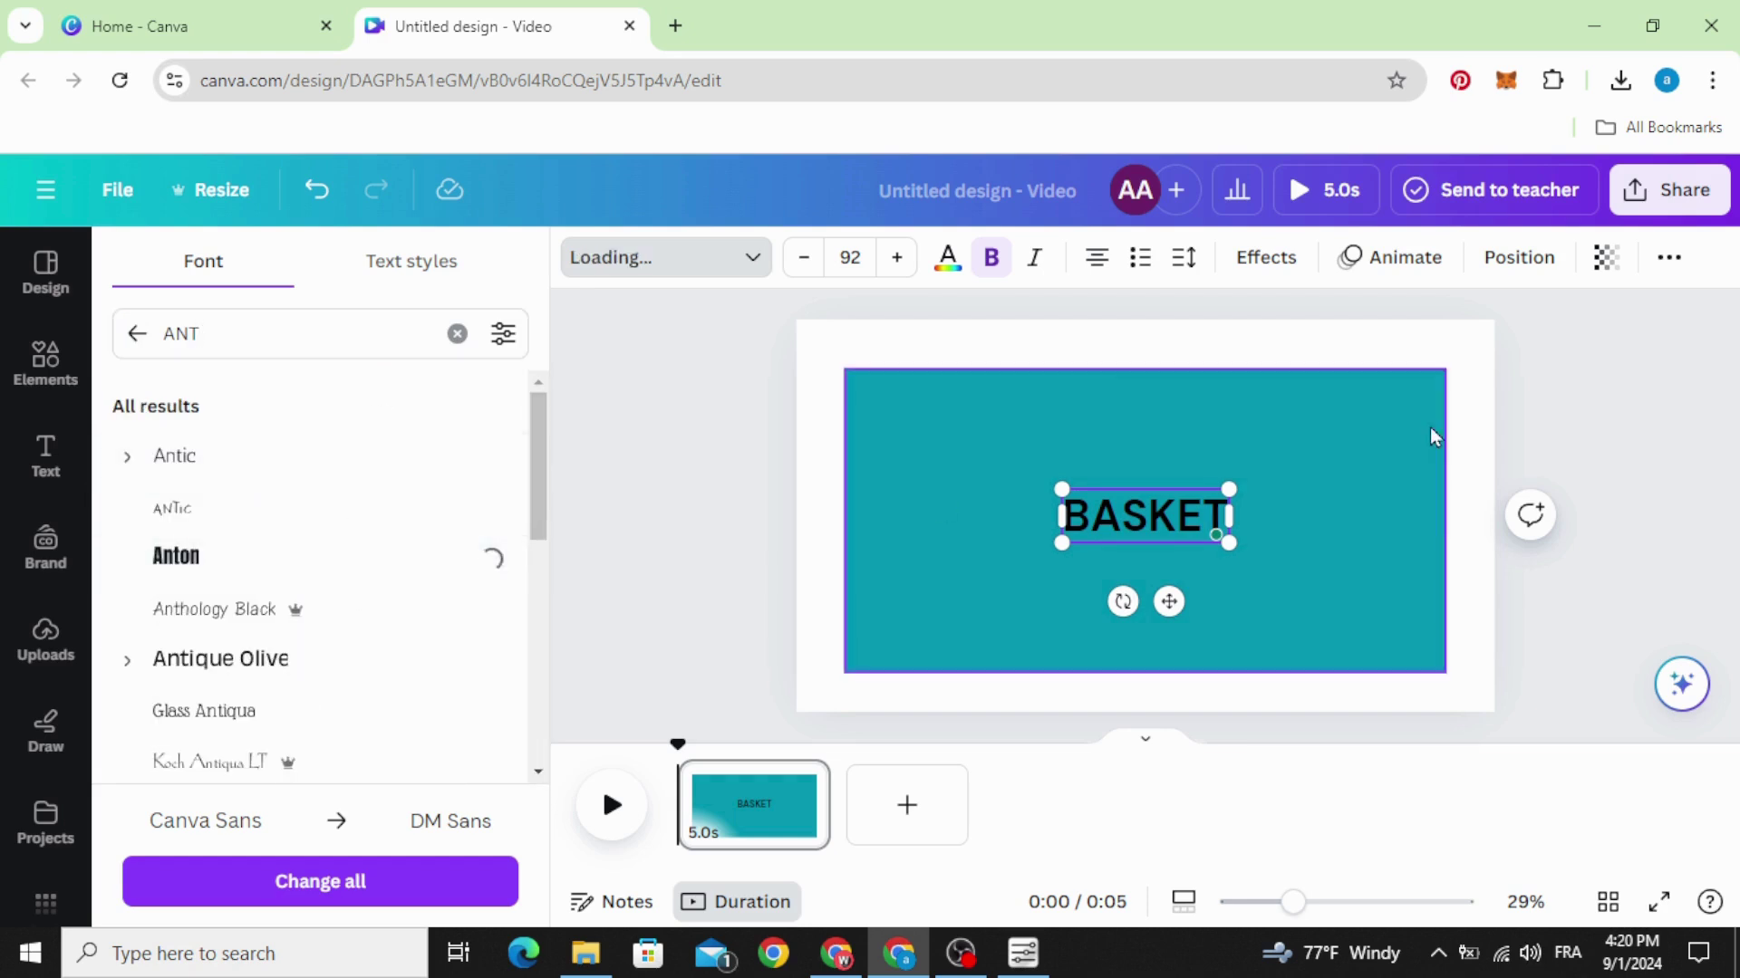
{"action": "left_click_drag", "start_coordinate": [1229, 542], "coordinate": [1366, 675]}
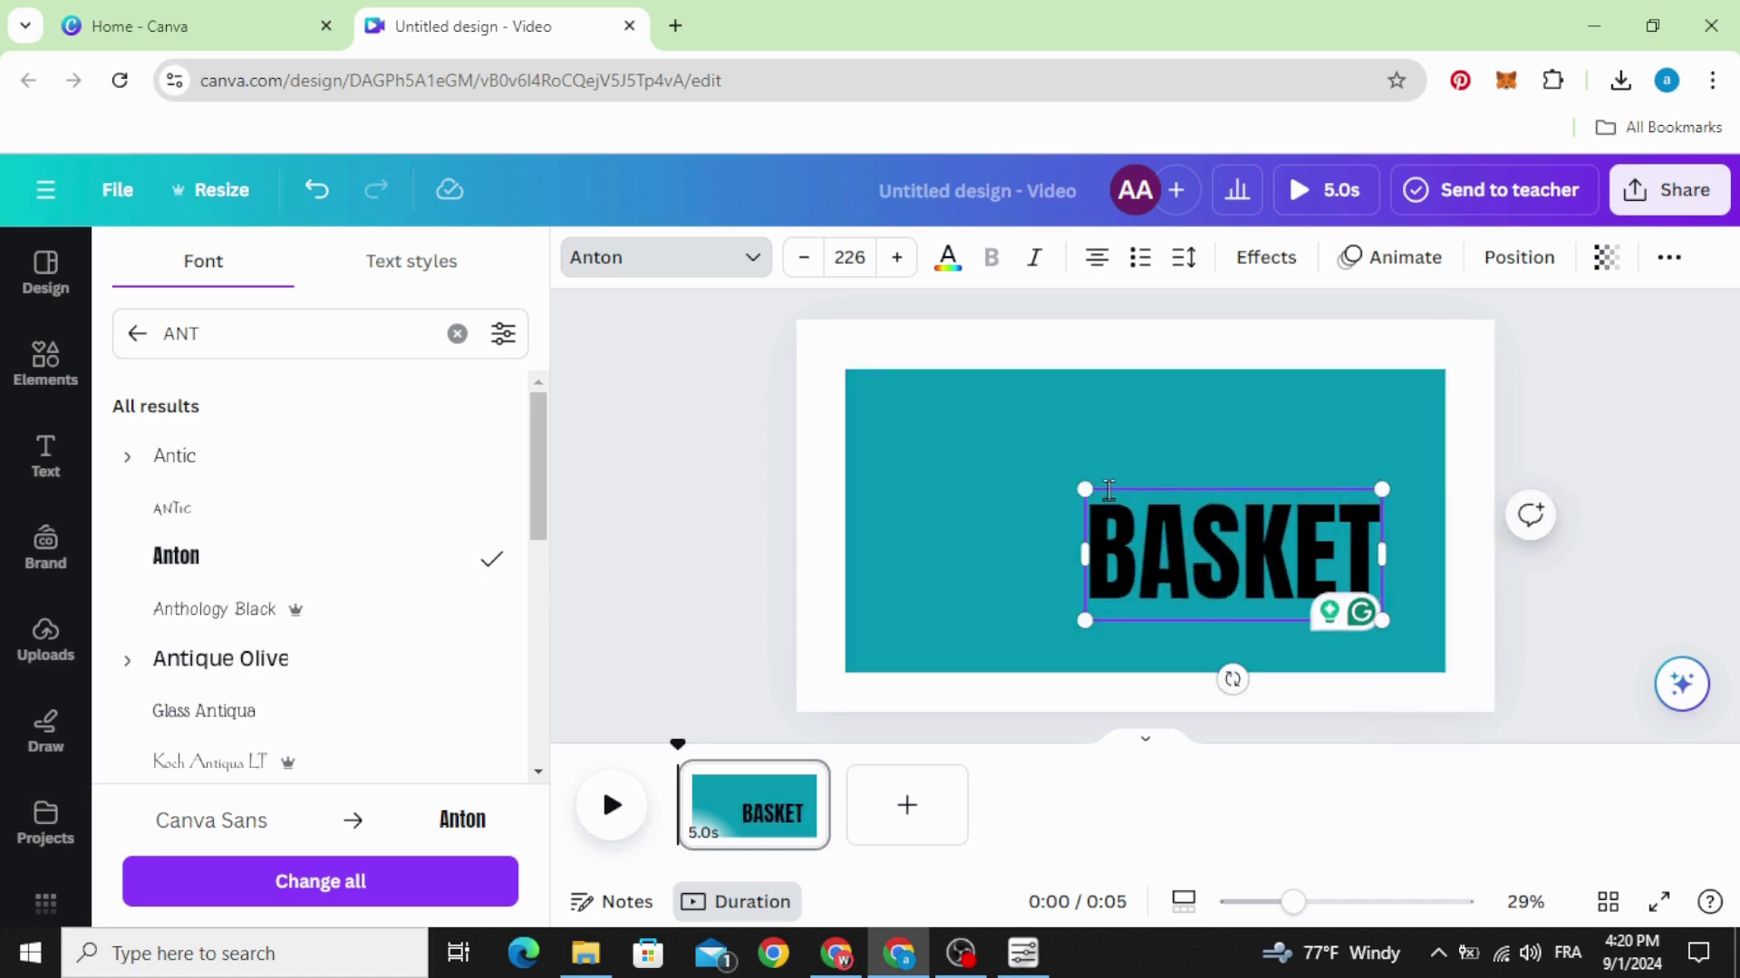
{"action": "left_click_drag", "start_coordinate": [1087, 487], "coordinate": [909, 411]}
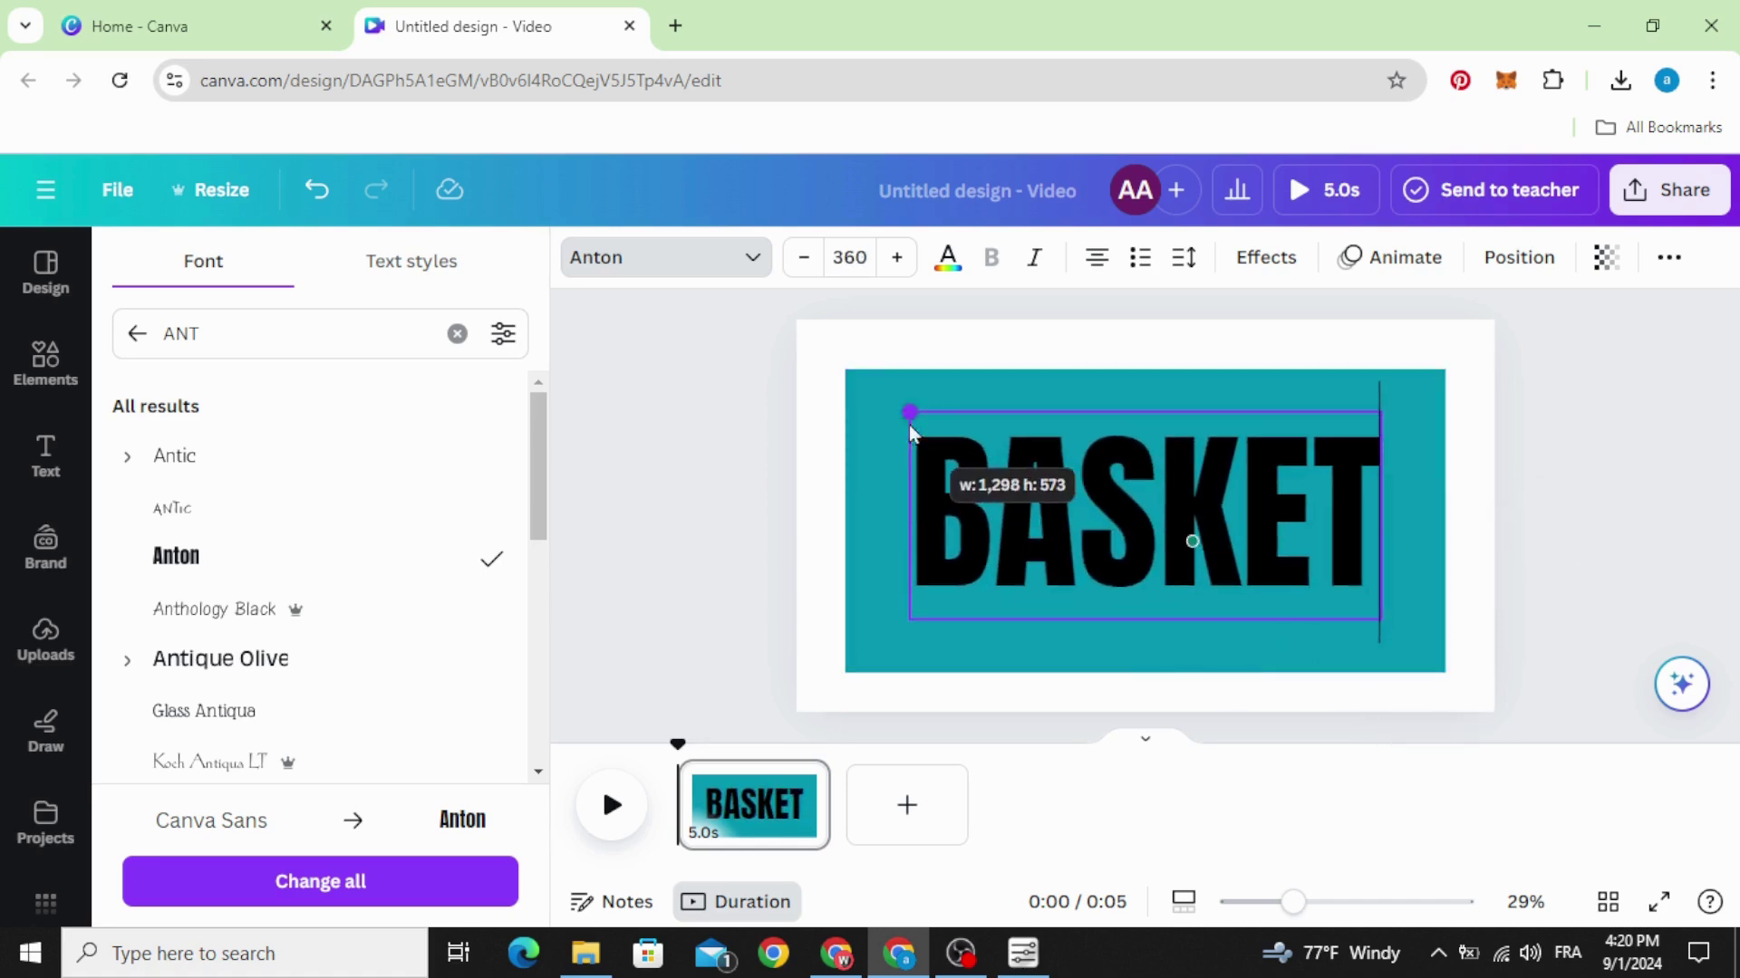
Change the BASKET heading's text color to white.
{"action": "left_click", "coordinate": [944, 263]}
{"action": "left_click", "coordinate": [347, 429]}
{"action": "key", "text": "Escape"}
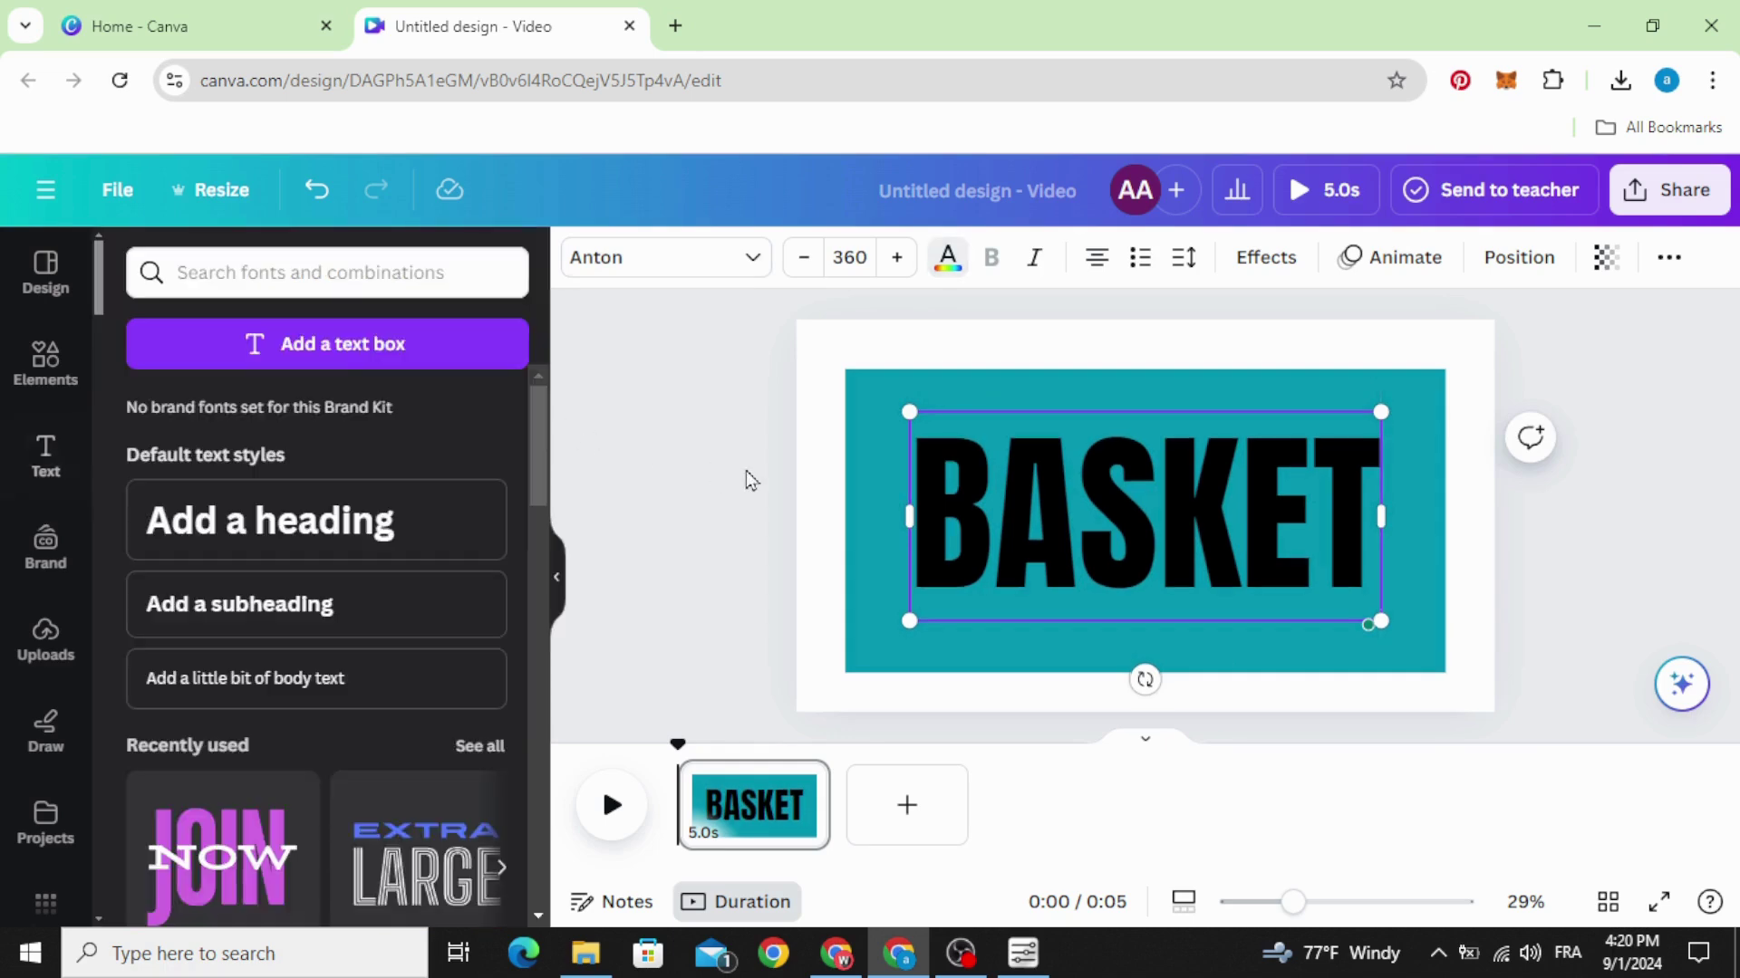
{"action": "left_click", "coordinate": [947, 257]}
{"action": "left_click", "coordinate": [350, 425]}
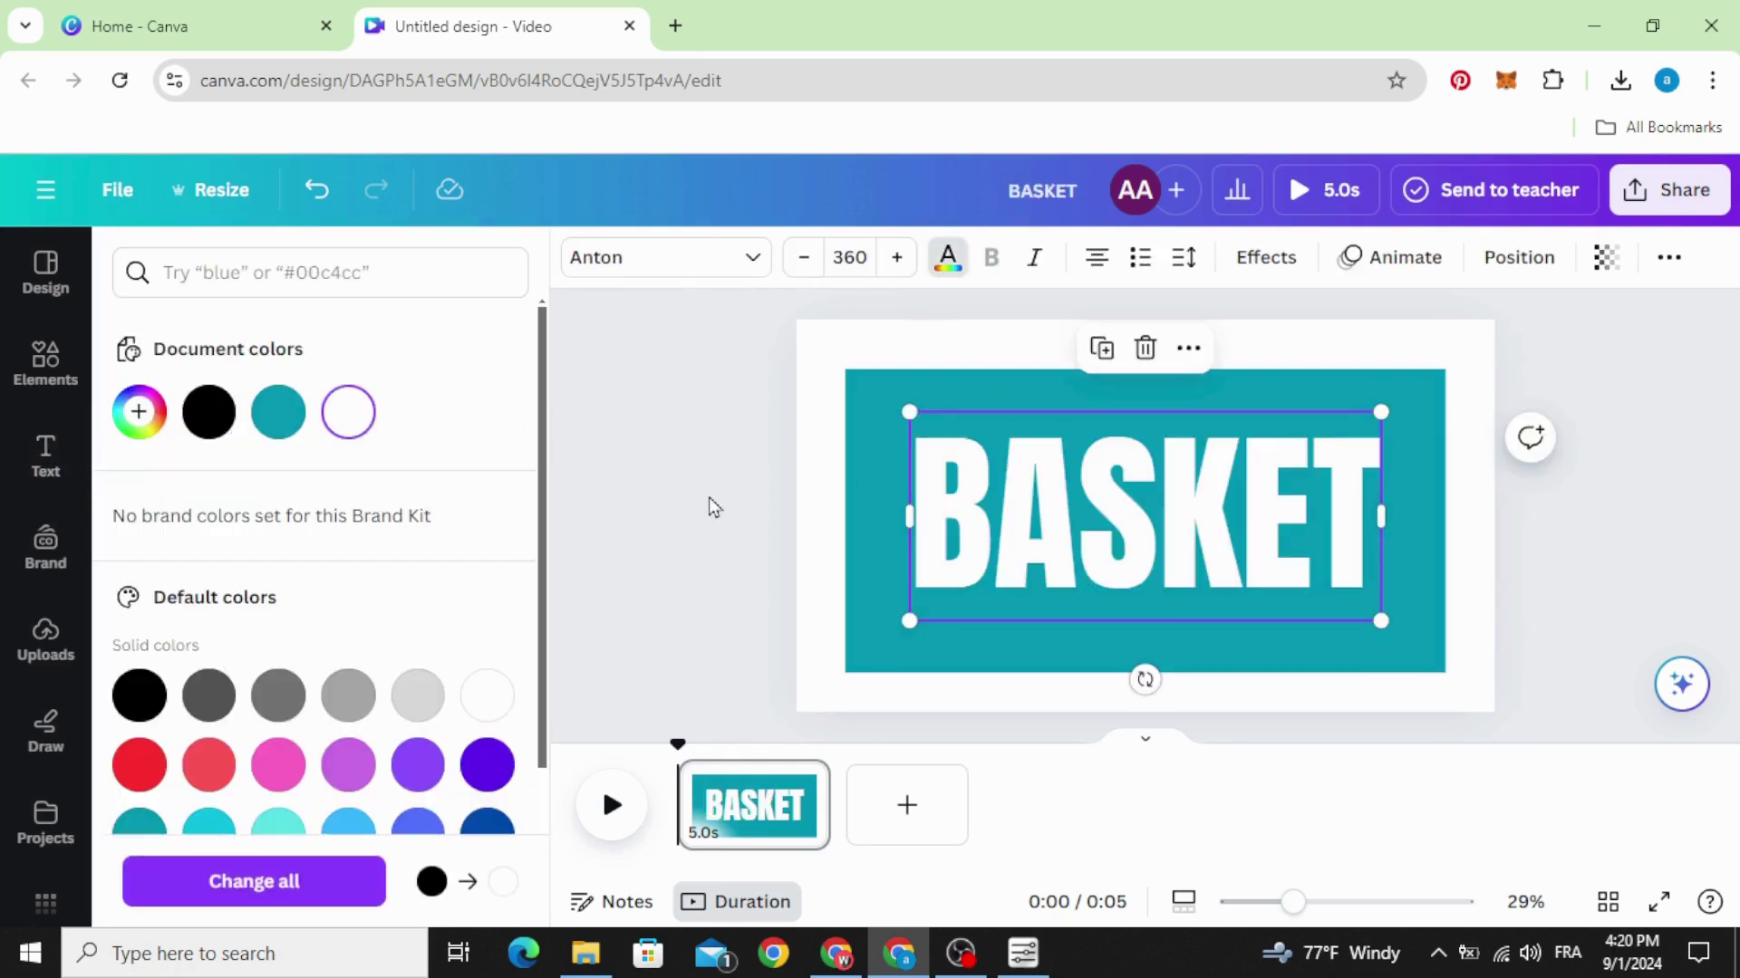
Reduce the BASKET heading to about size 337 and center it on the rectangle.
{"action": "left_click_drag", "start_coordinate": [992, 518], "coordinate": [959, 498]}
{"action": "left_click_drag", "start_coordinate": [912, 412], "coordinate": [940, 430]}
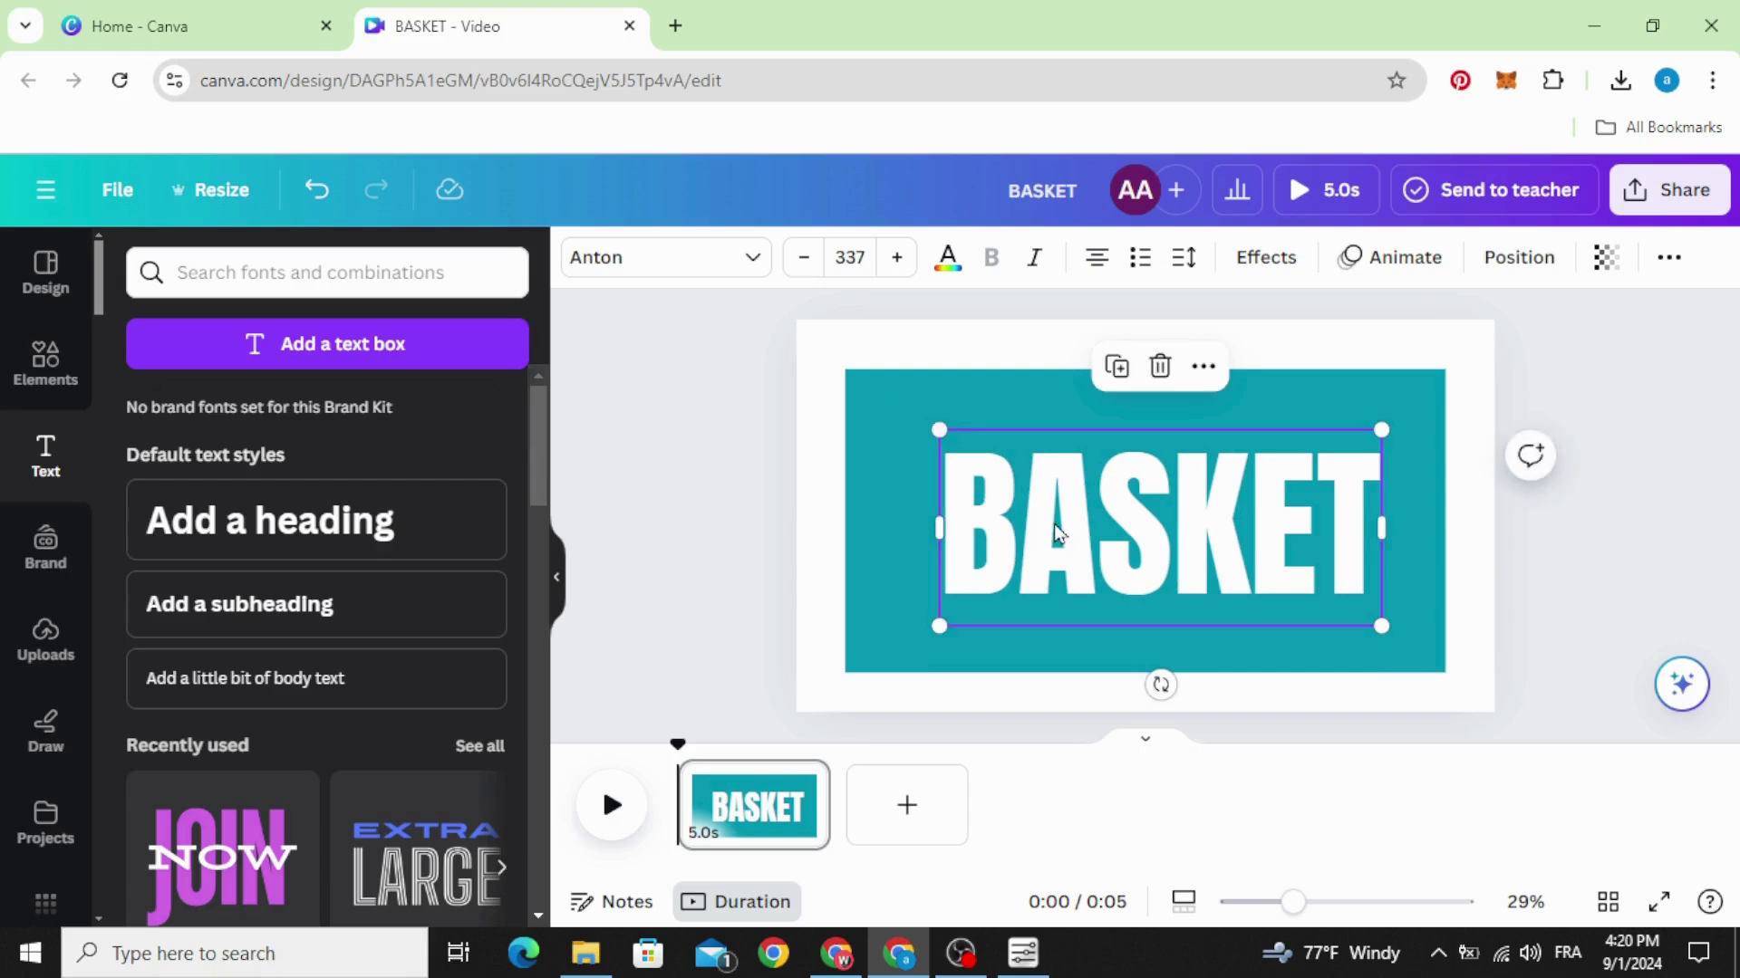
{"action": "left_click_drag", "start_coordinate": [1055, 533], "coordinate": [1041, 527]}
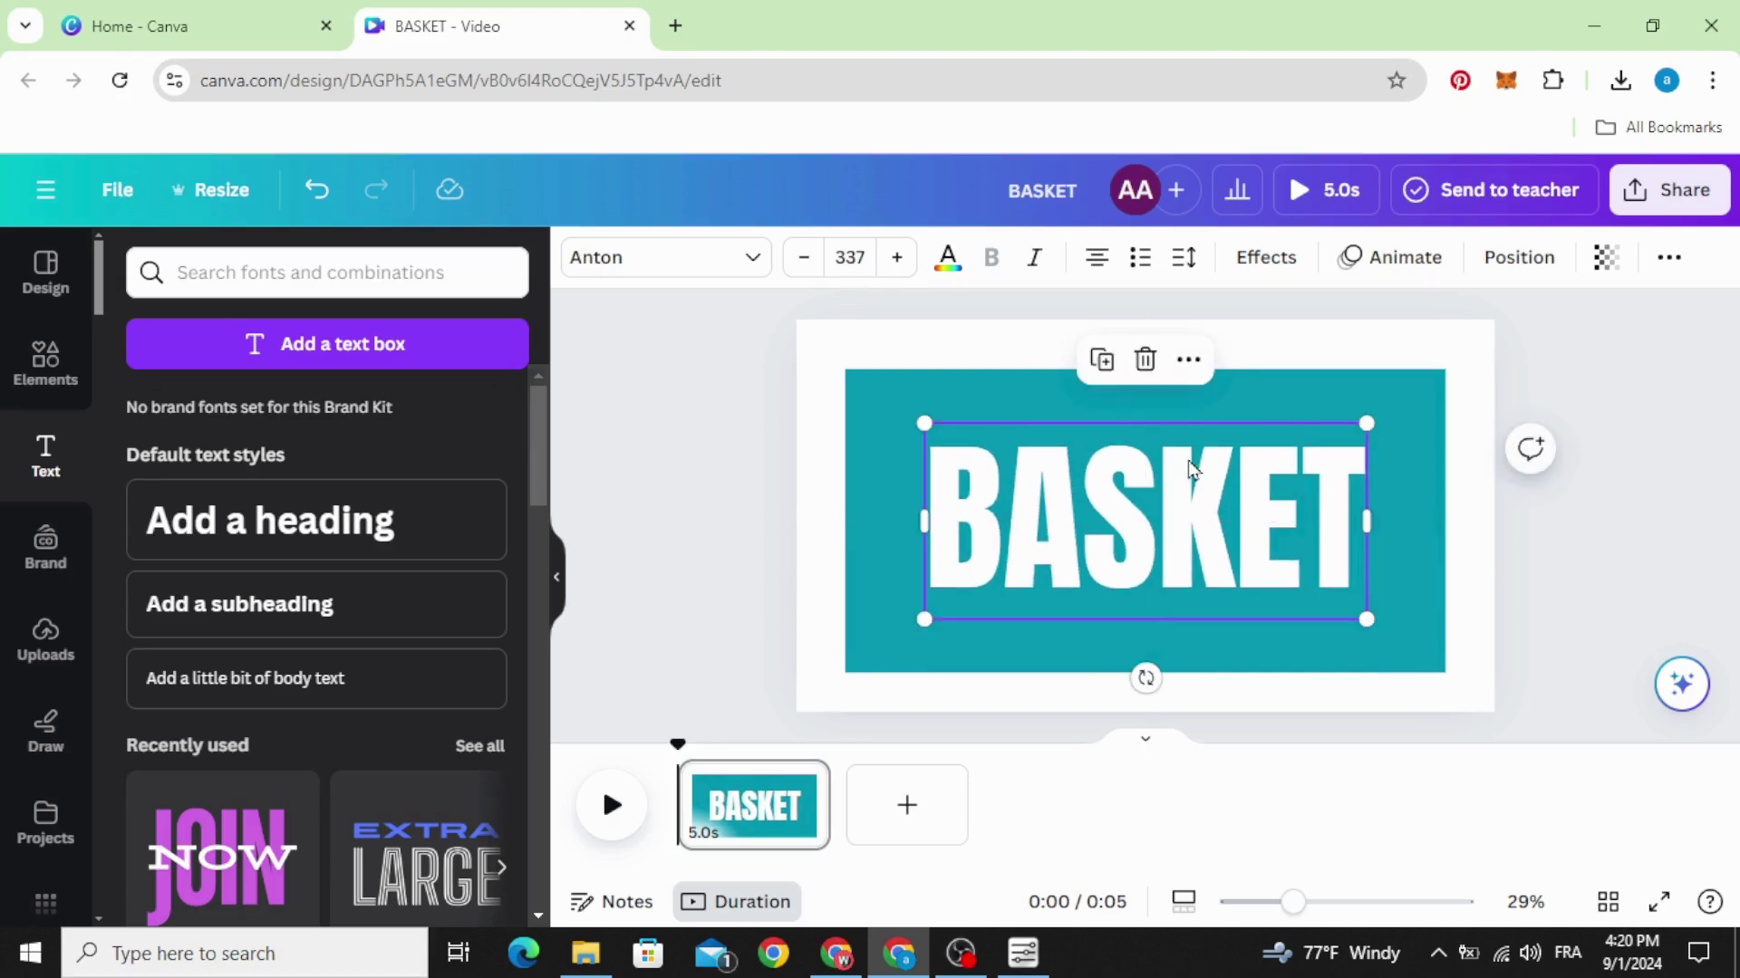
Search the elements for "grunge" photos and add the scratched blue texture photo to the page.
{"action": "left_click", "coordinate": [32, 385]}
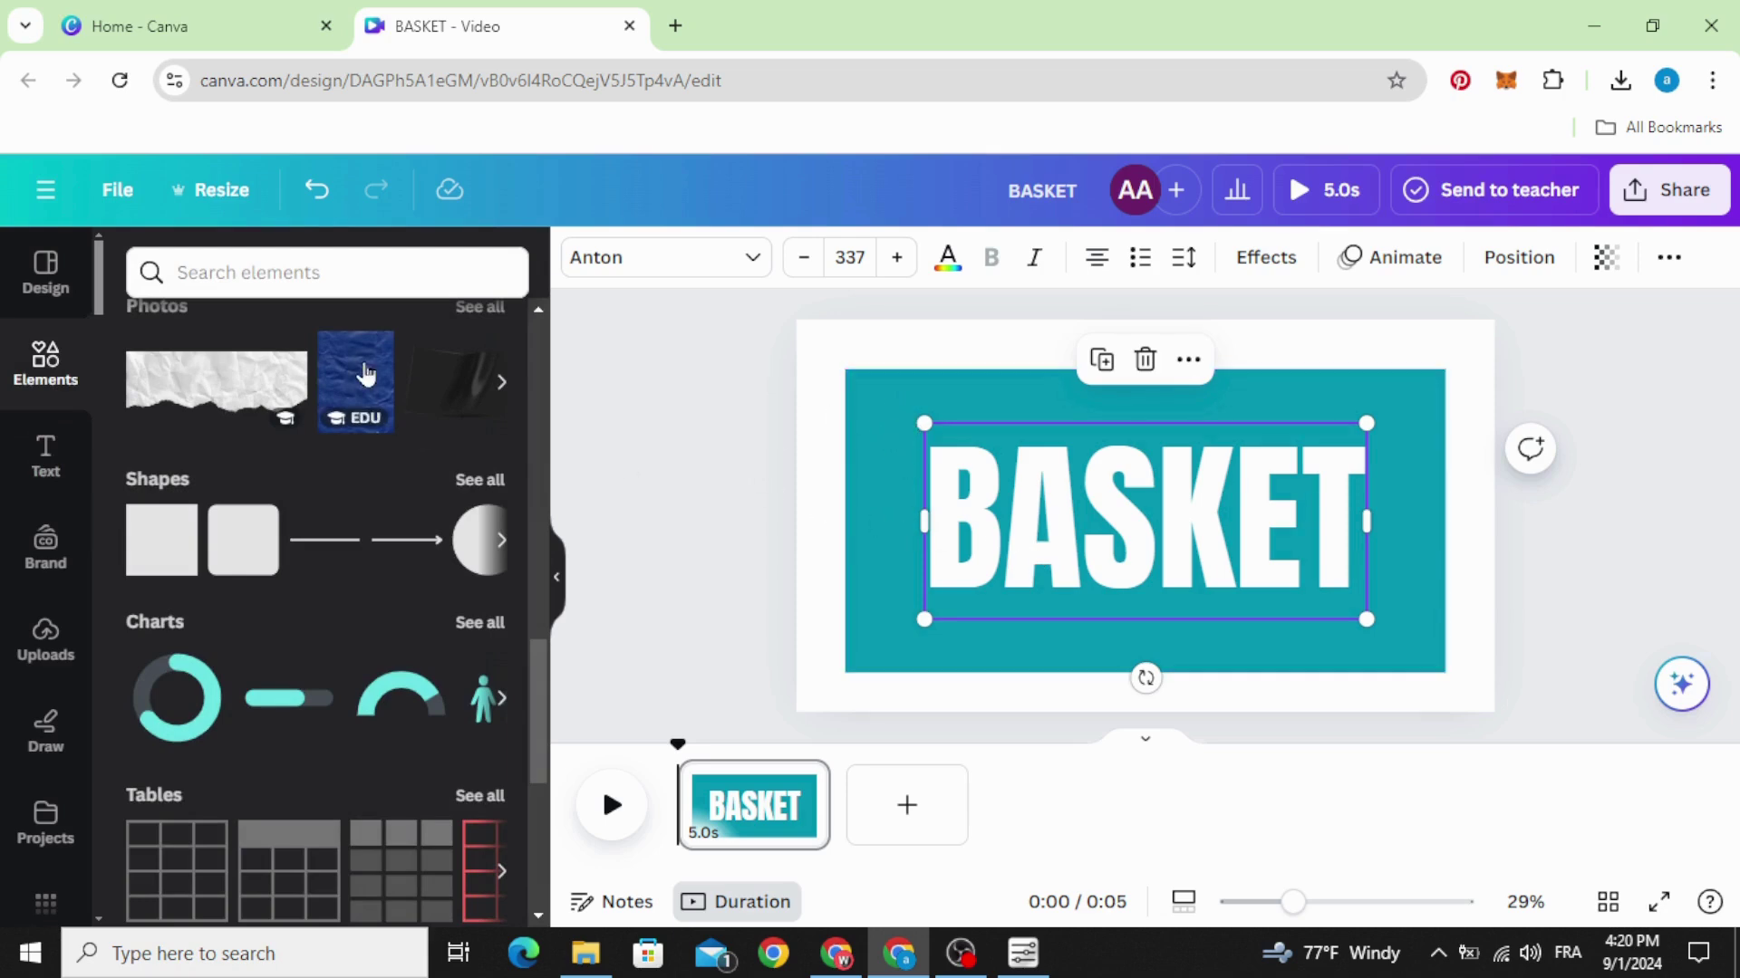
{"action": "left_click", "coordinate": [318, 269]}
{"action": "left_click", "coordinate": [208, 390]}
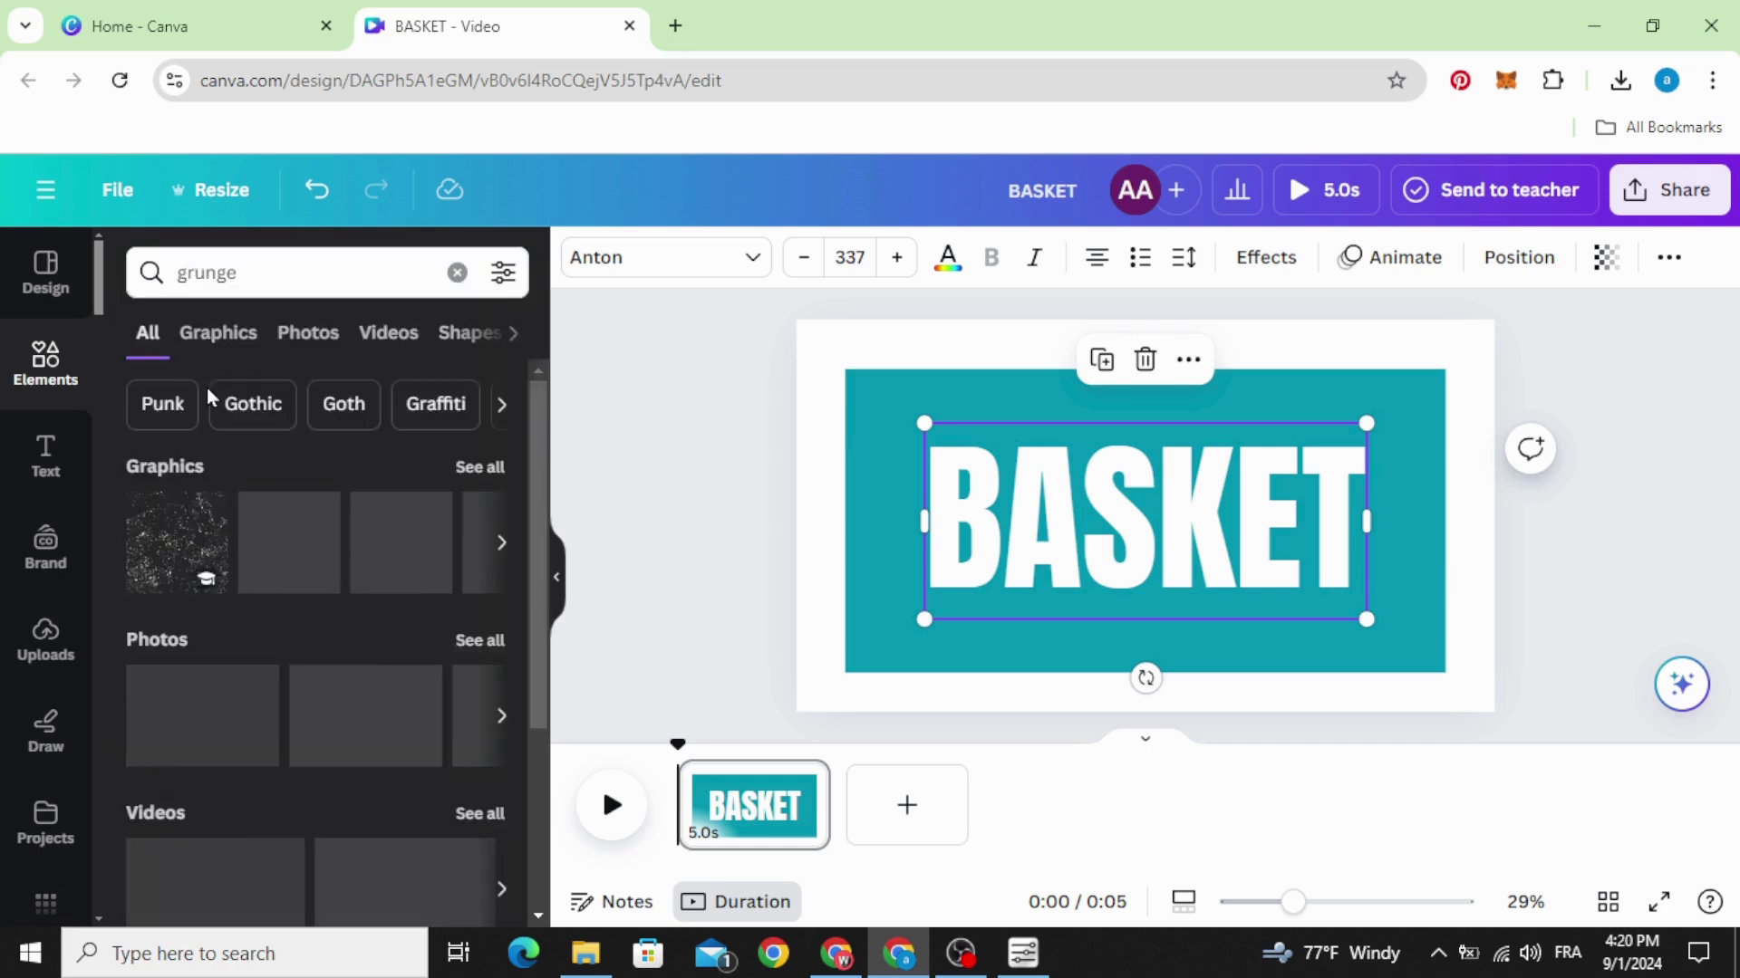
{"action": "left_click", "coordinate": [294, 350]}
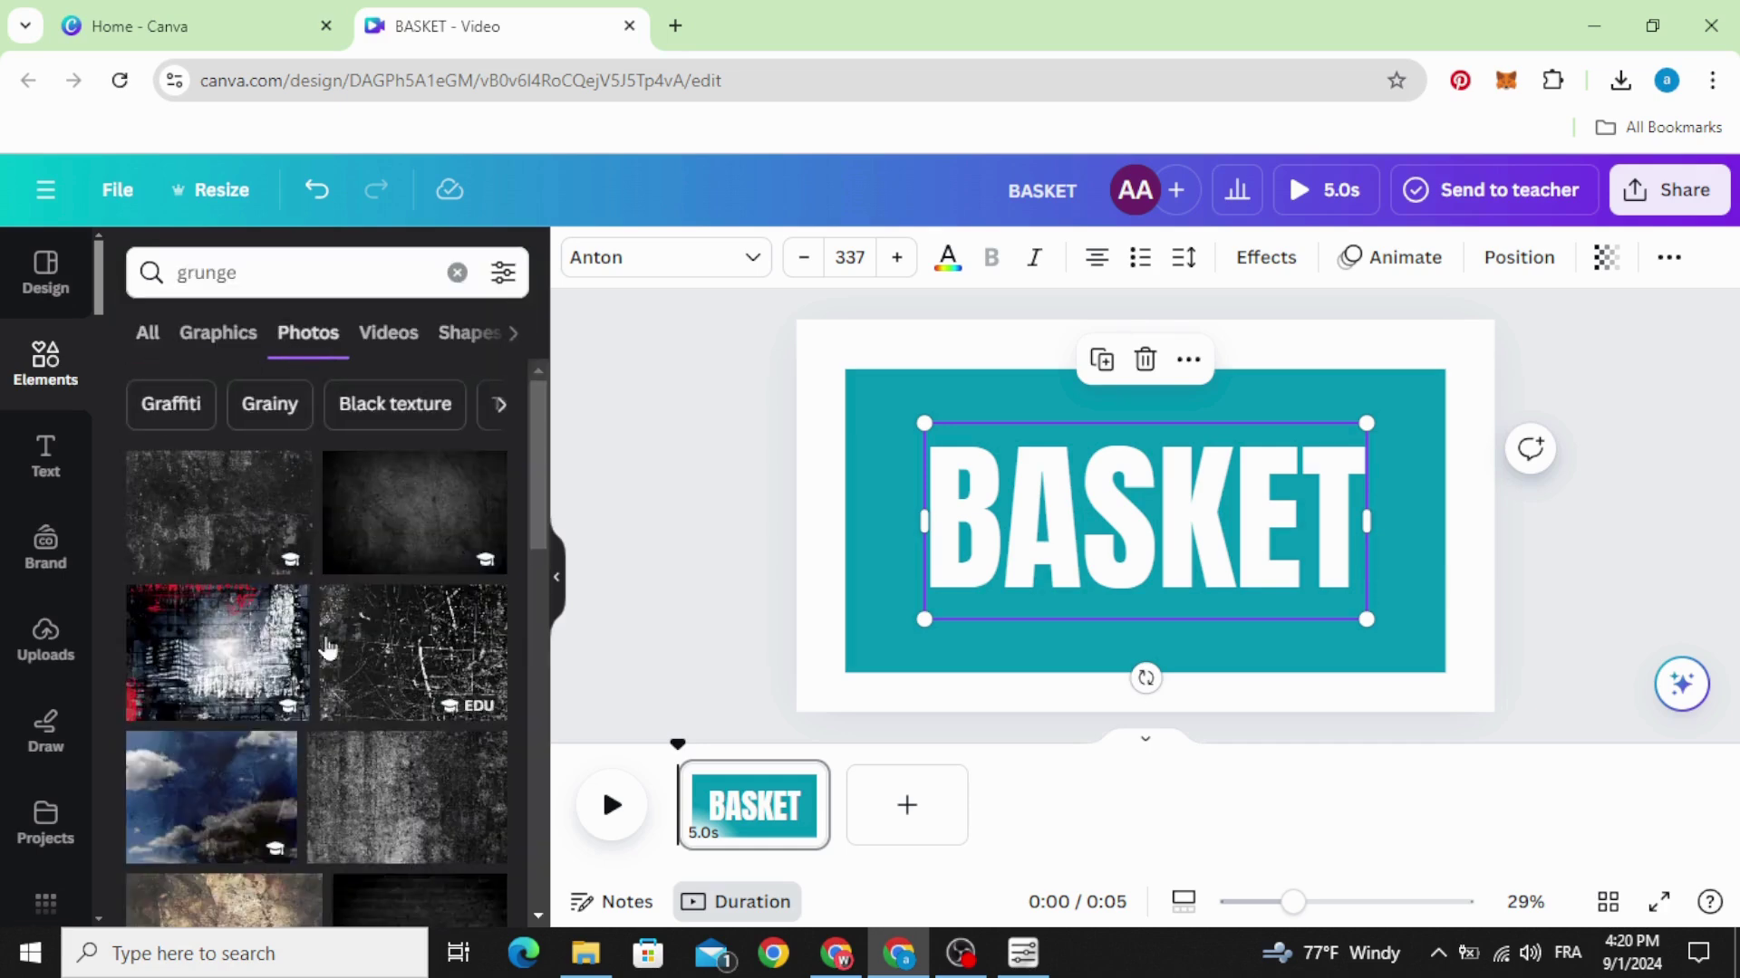
{"action": "scroll", "coordinate": [334, 688], "scroll_direction": "down", "scroll_amount": 8}
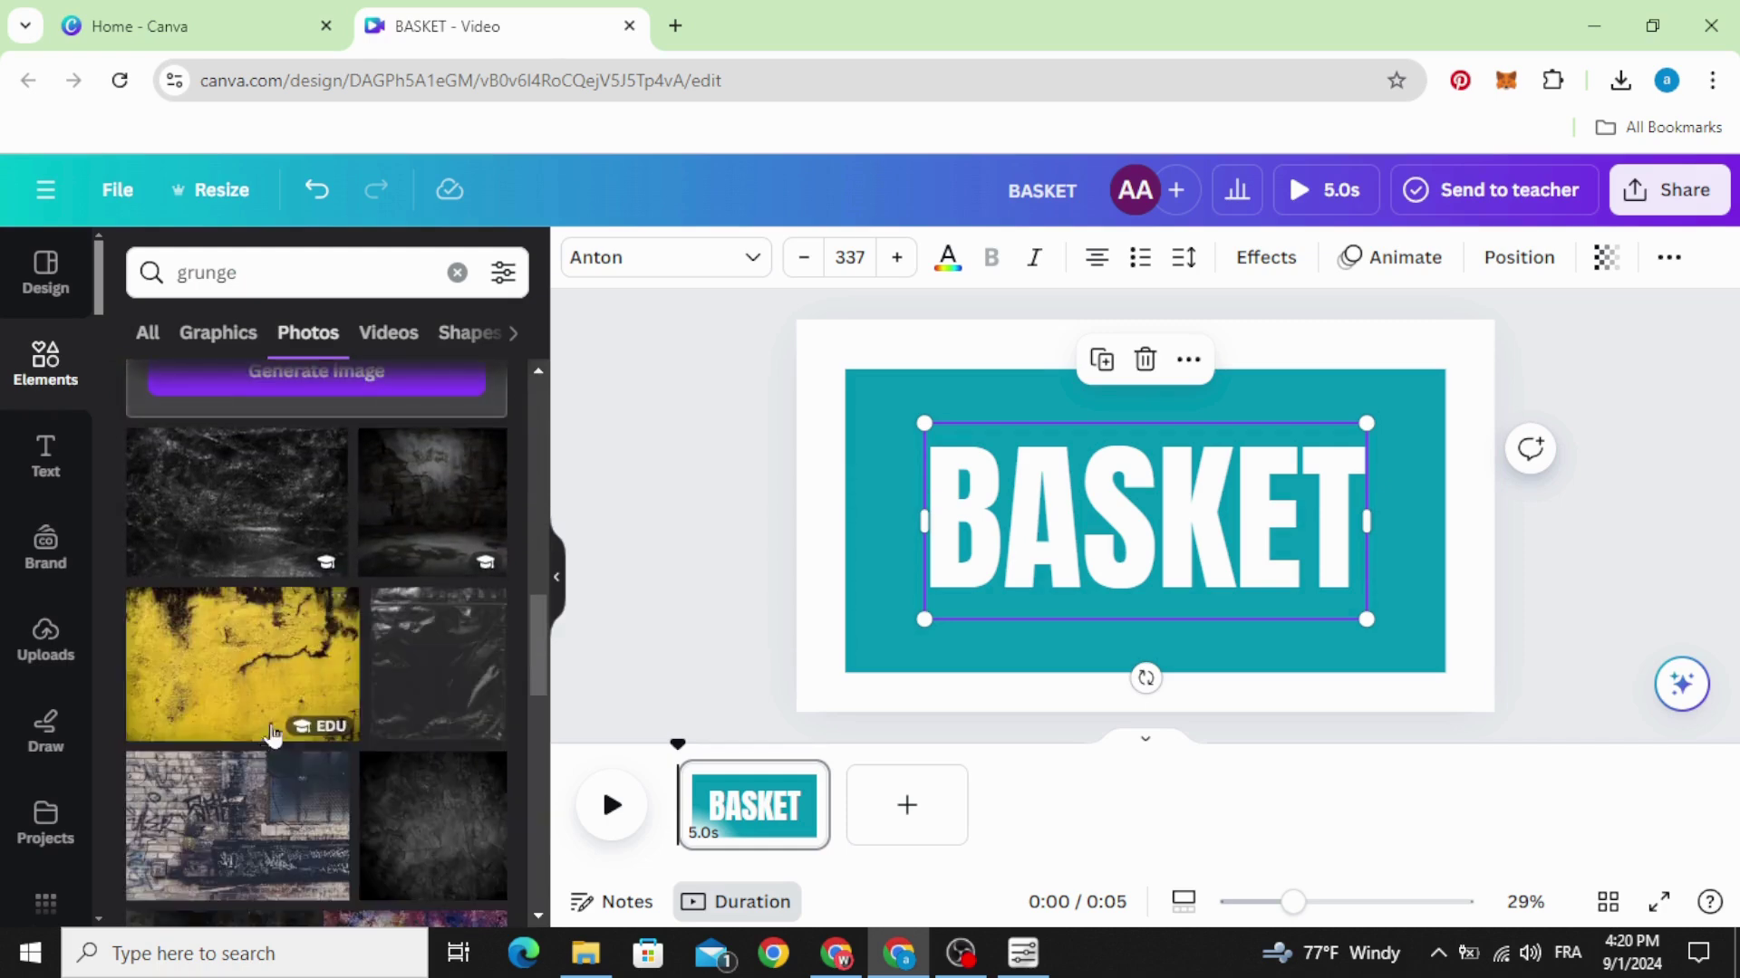
{"action": "scroll", "coordinate": [272, 716], "scroll_direction": "down", "scroll_amount": 4}
{"action": "left_click", "coordinate": [184, 610]}
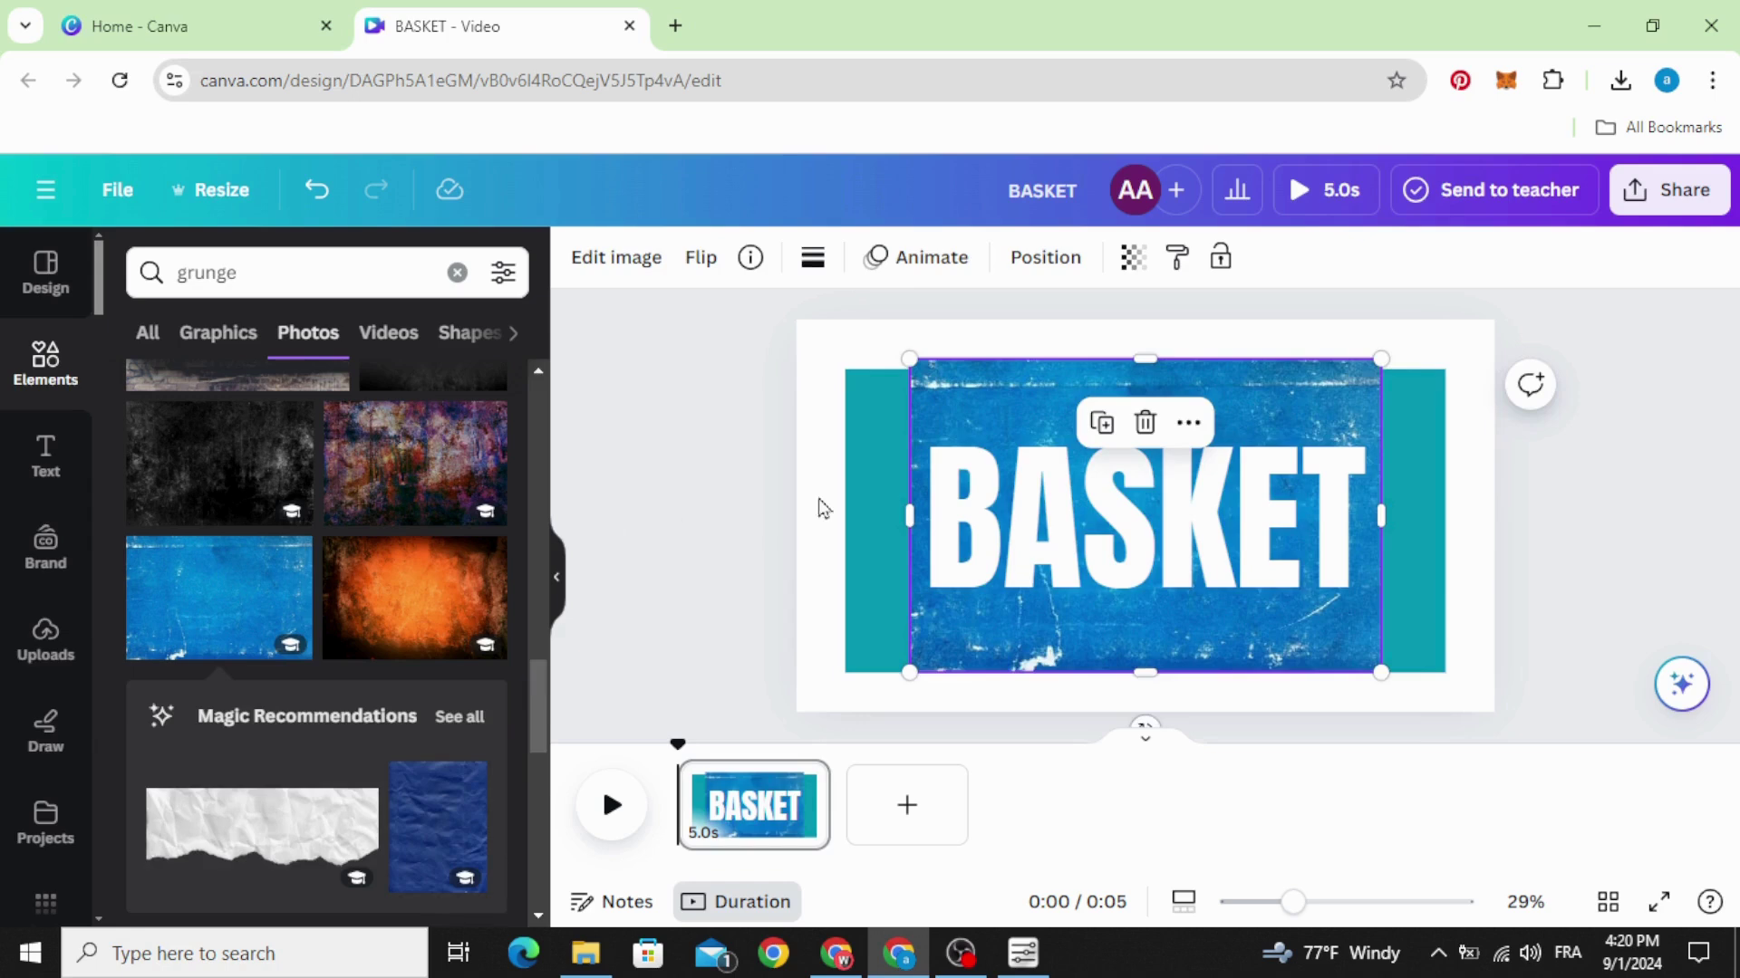
Move the blue texture photo aside and remove the teal rectangle behind the text.
{"action": "left_click_drag", "start_coordinate": [986, 400], "coordinate": [1265, 406]}
{"action": "left_click", "coordinate": [868, 395]}
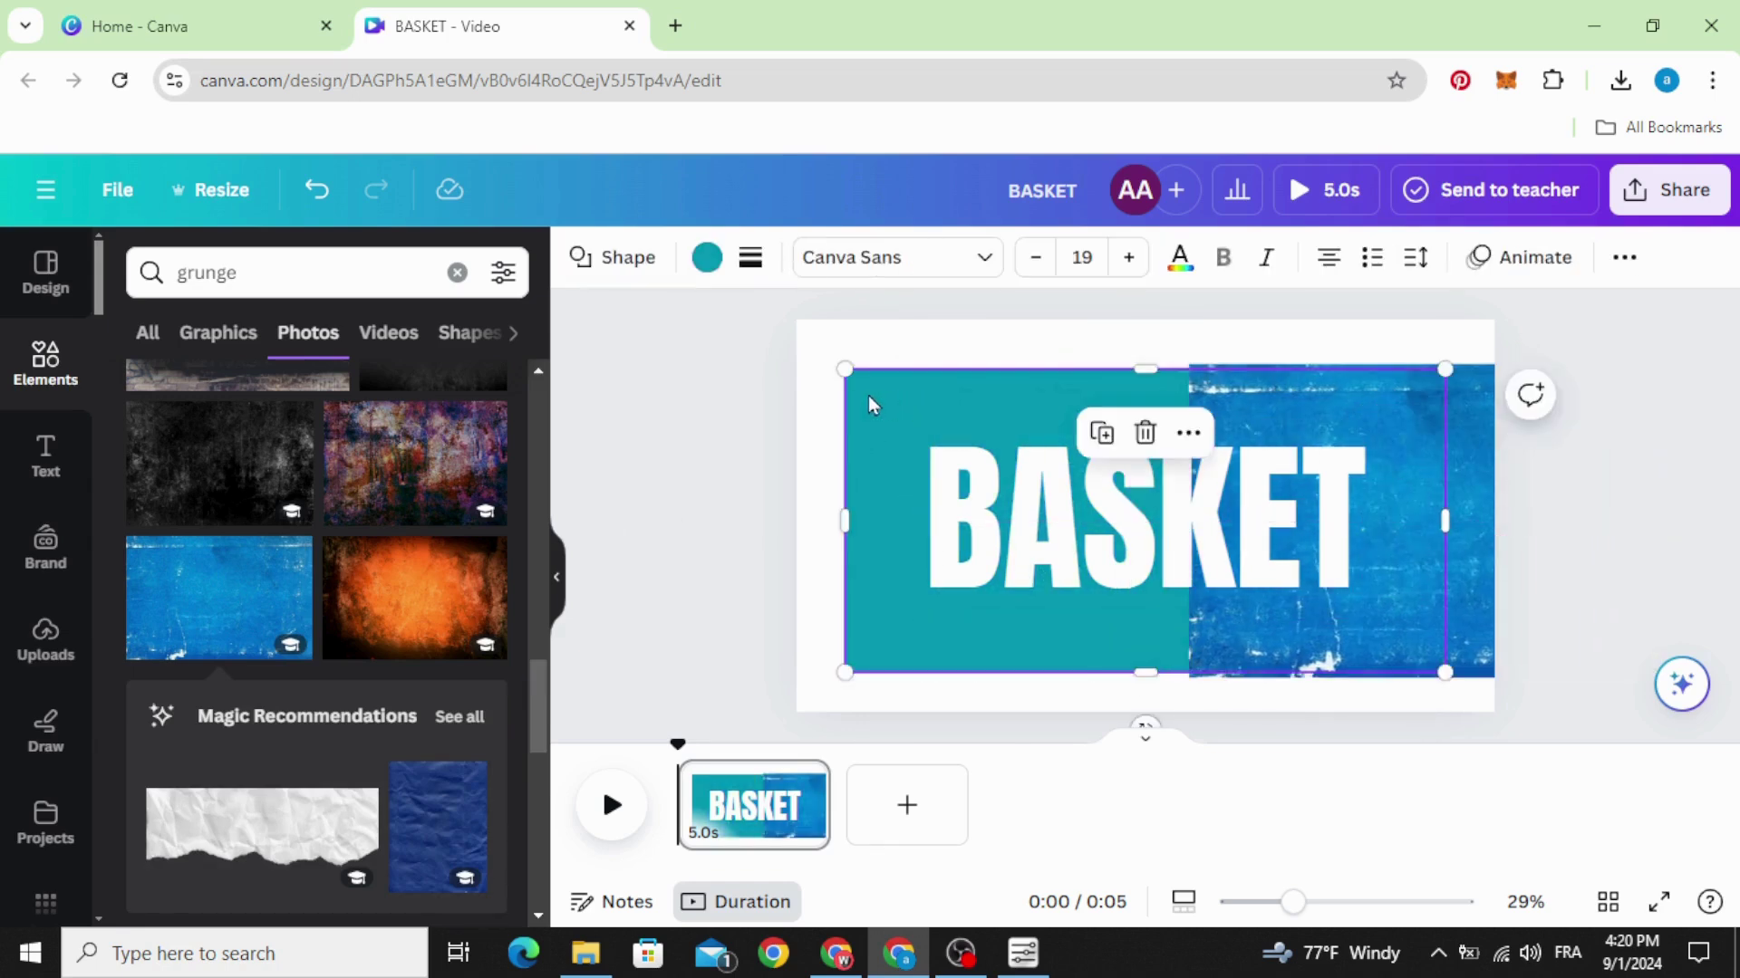
{"action": "left_click_drag", "start_coordinate": [787, 418], "coordinate": [714, 419]}
{"action": "left_click", "coordinate": [1023, 439]}
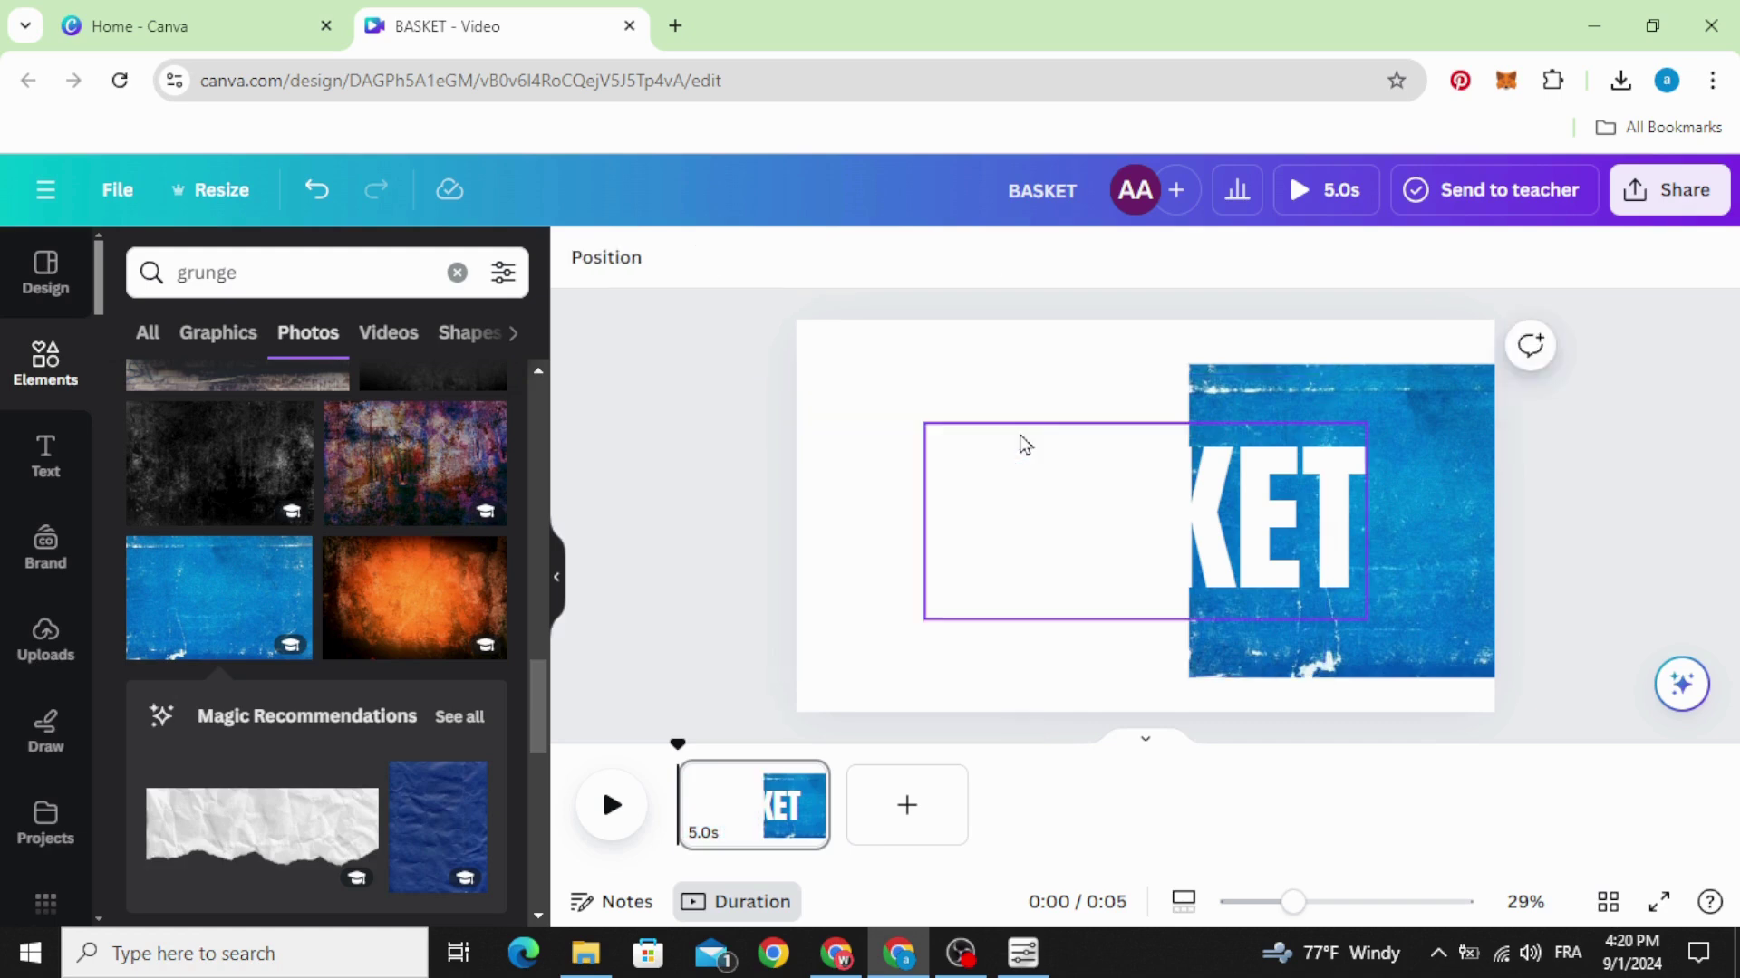
Move the blue texture photo back behind BASKET, widen it beyond both ends of the word, and center it on the page.
{"action": "left_click", "coordinate": [1368, 415]}
{"action": "left_click_drag", "start_coordinate": [1367, 414], "coordinate": [1027, 413]}
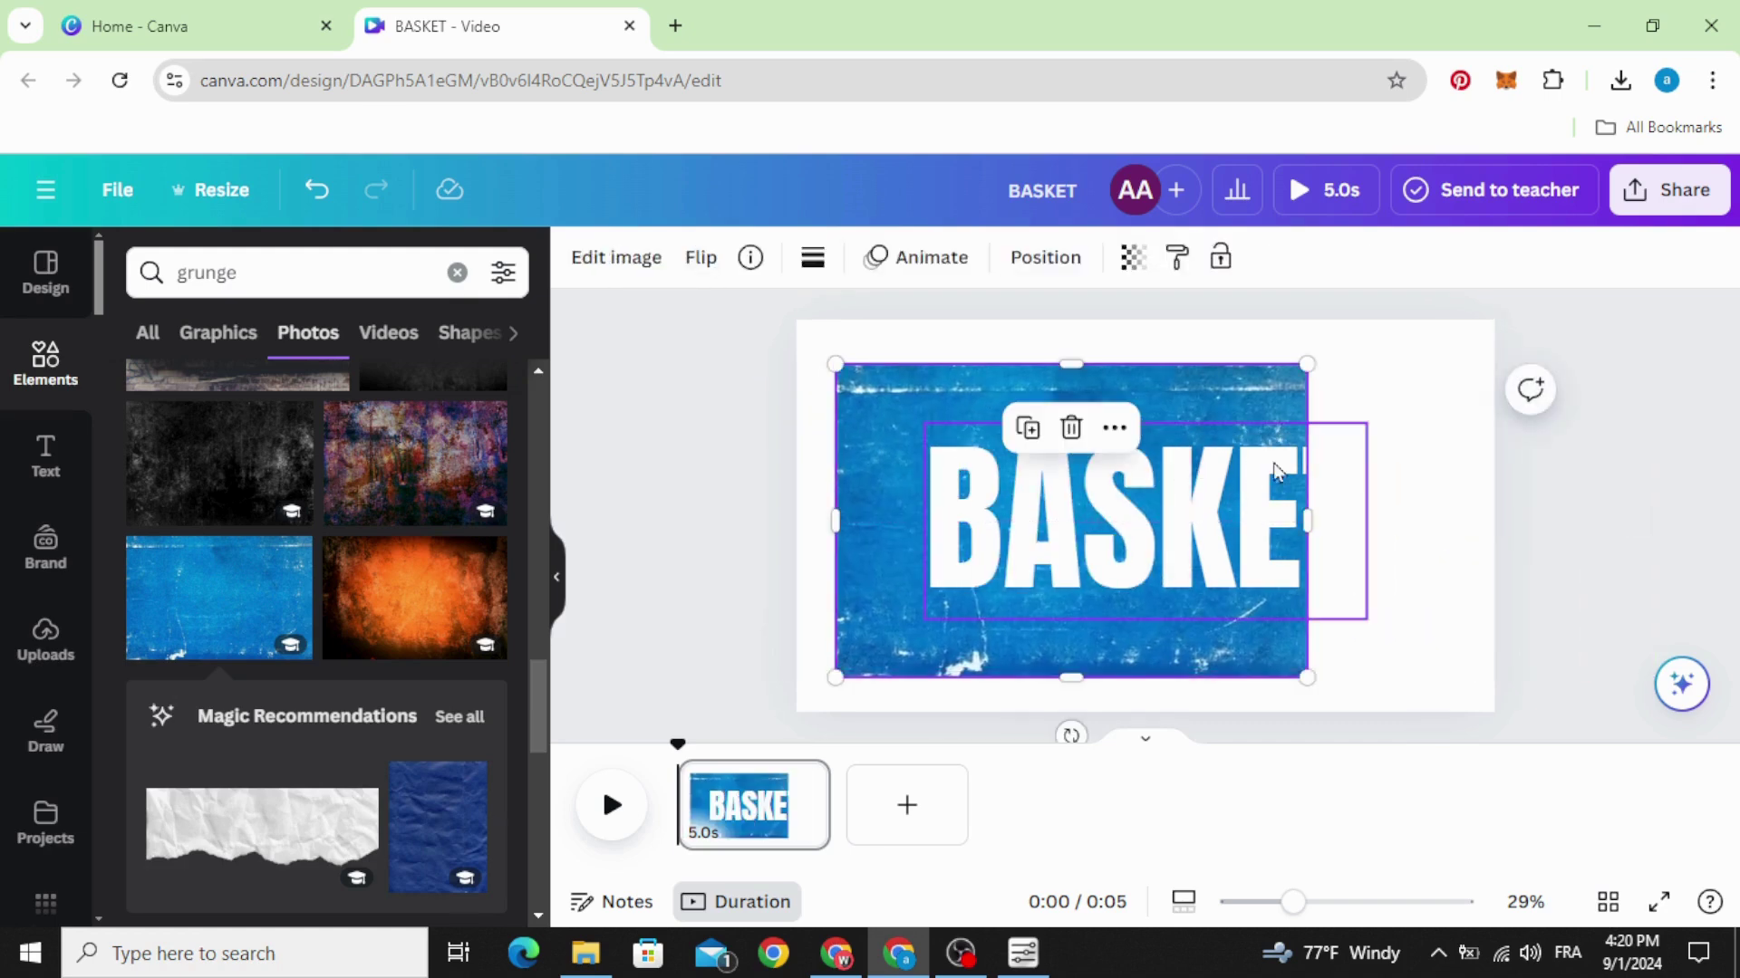
{"action": "left_click_drag", "start_coordinate": [1313, 521], "coordinate": [1468, 526]}
{"action": "left_click_drag", "start_coordinate": [1406, 577], "coordinate": [1386, 571]}
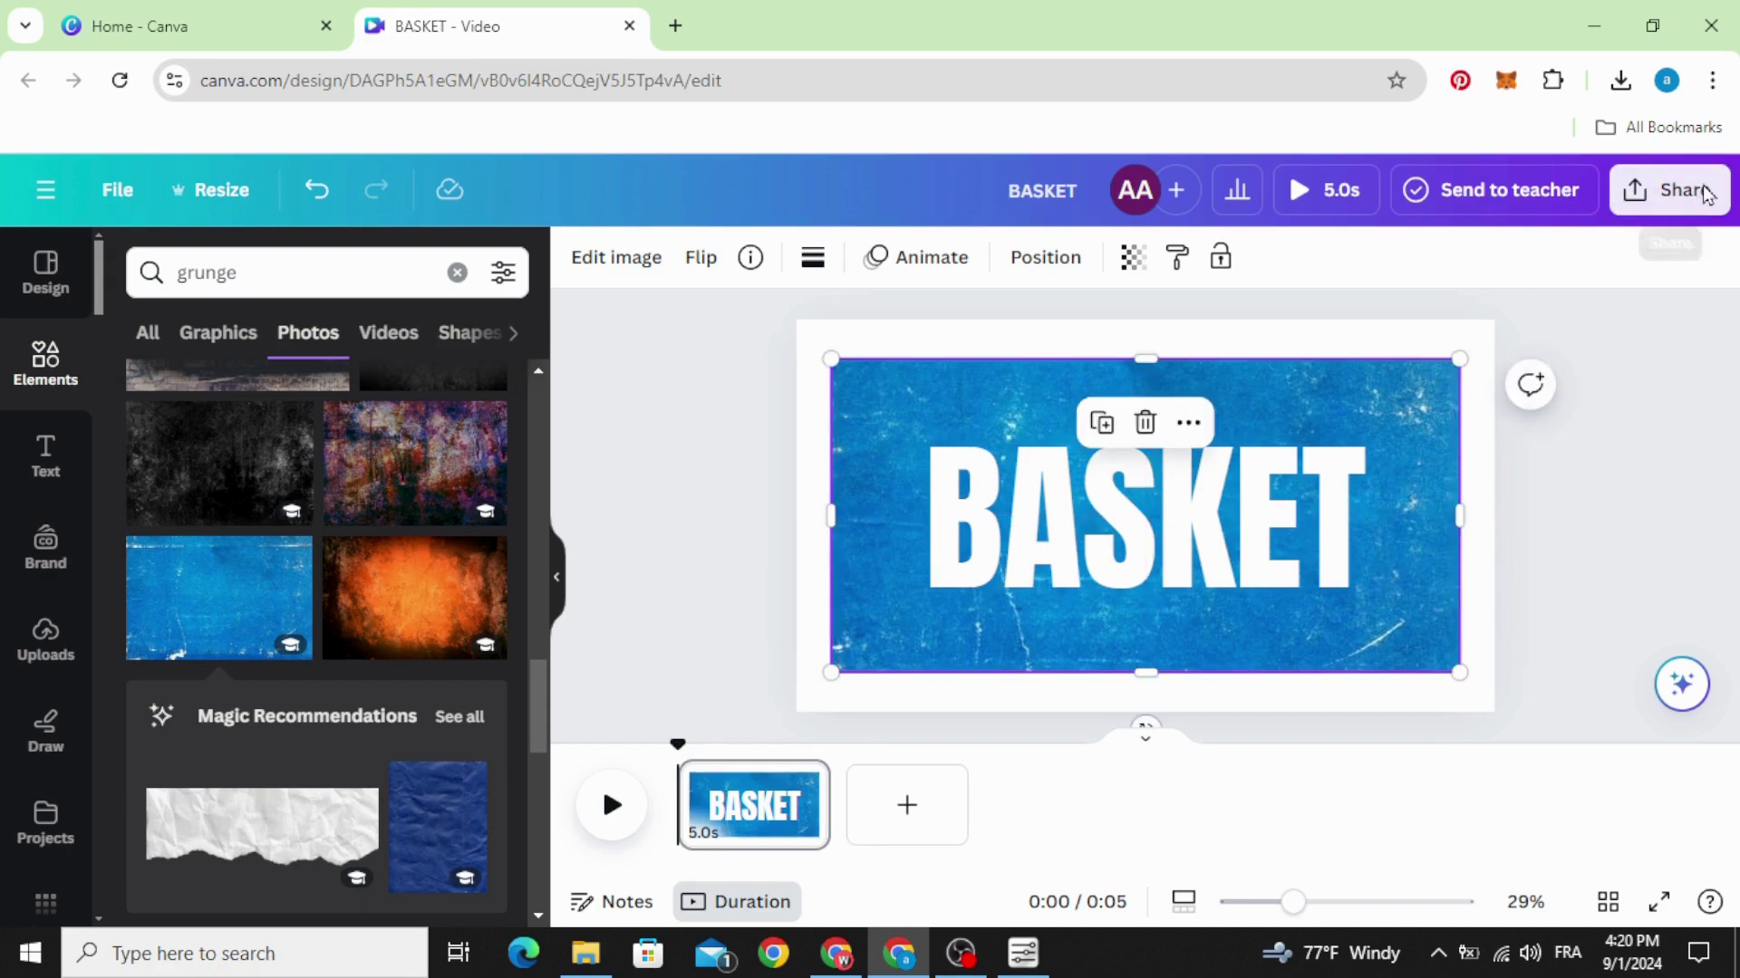
Download the BASKET design as a PNG at size 1.625 (3120 × 1755 px).
{"action": "left_click", "coordinate": [1672, 190]}
{"action": "left_click", "coordinate": [1490, 637]}
{"action": "left_click", "coordinate": [1537, 373]}
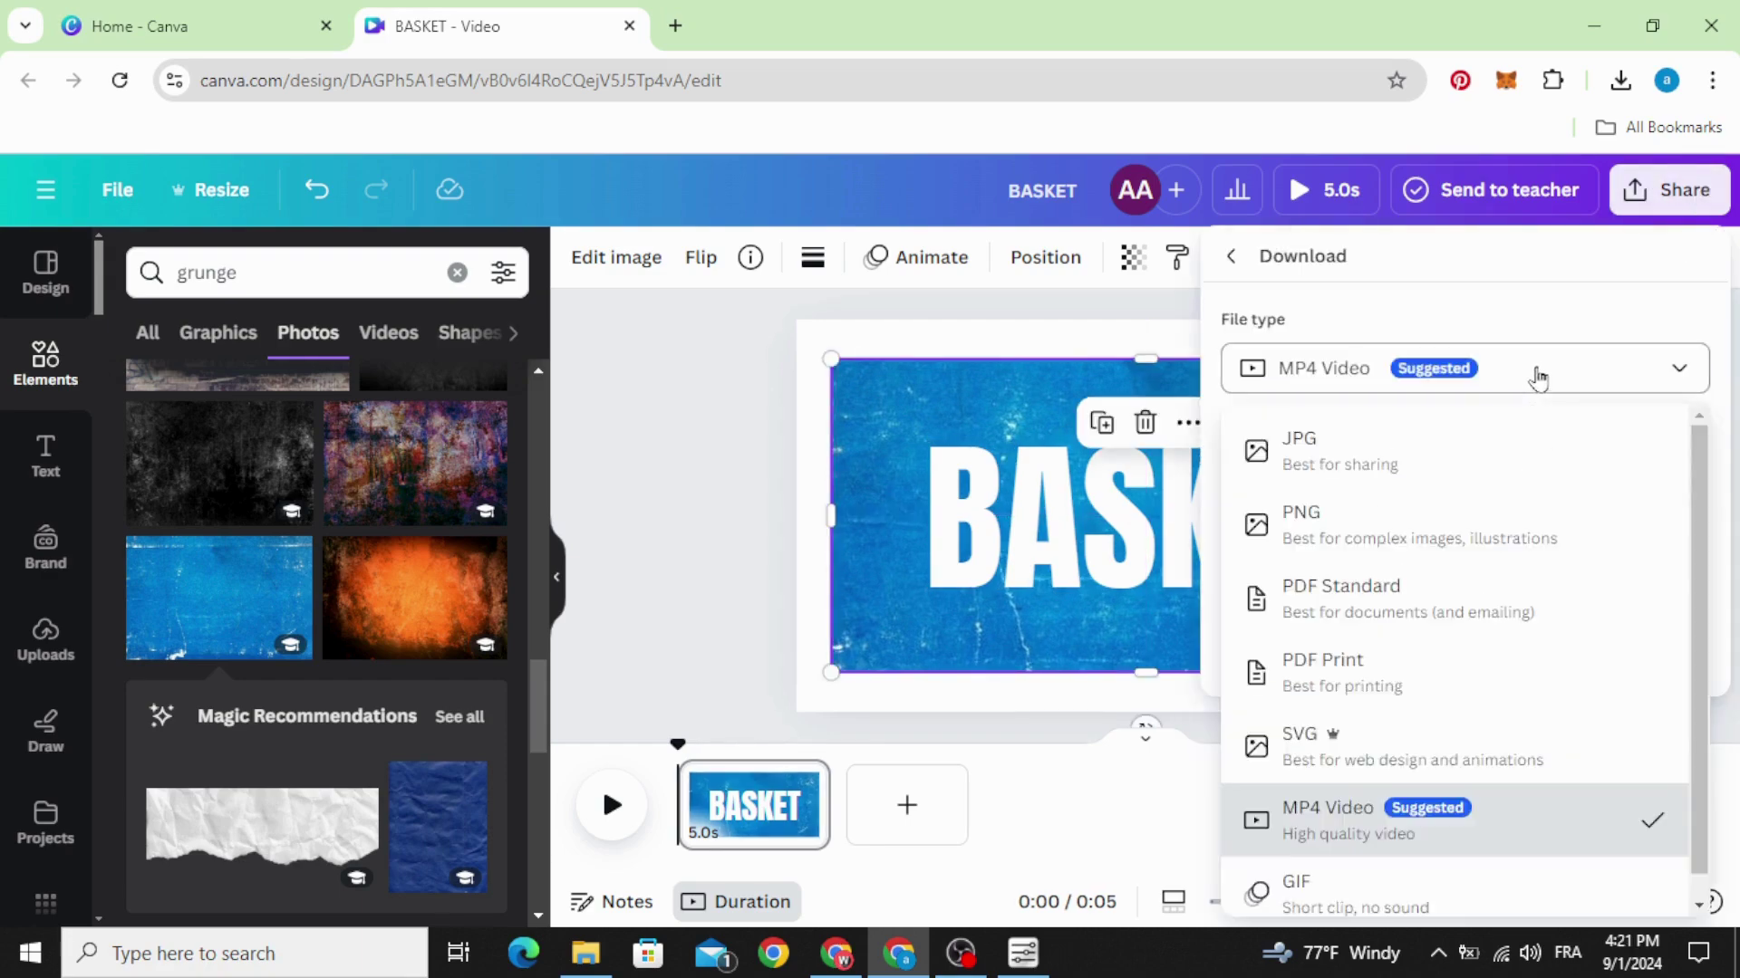
{"action": "left_click", "coordinate": [1400, 521]}
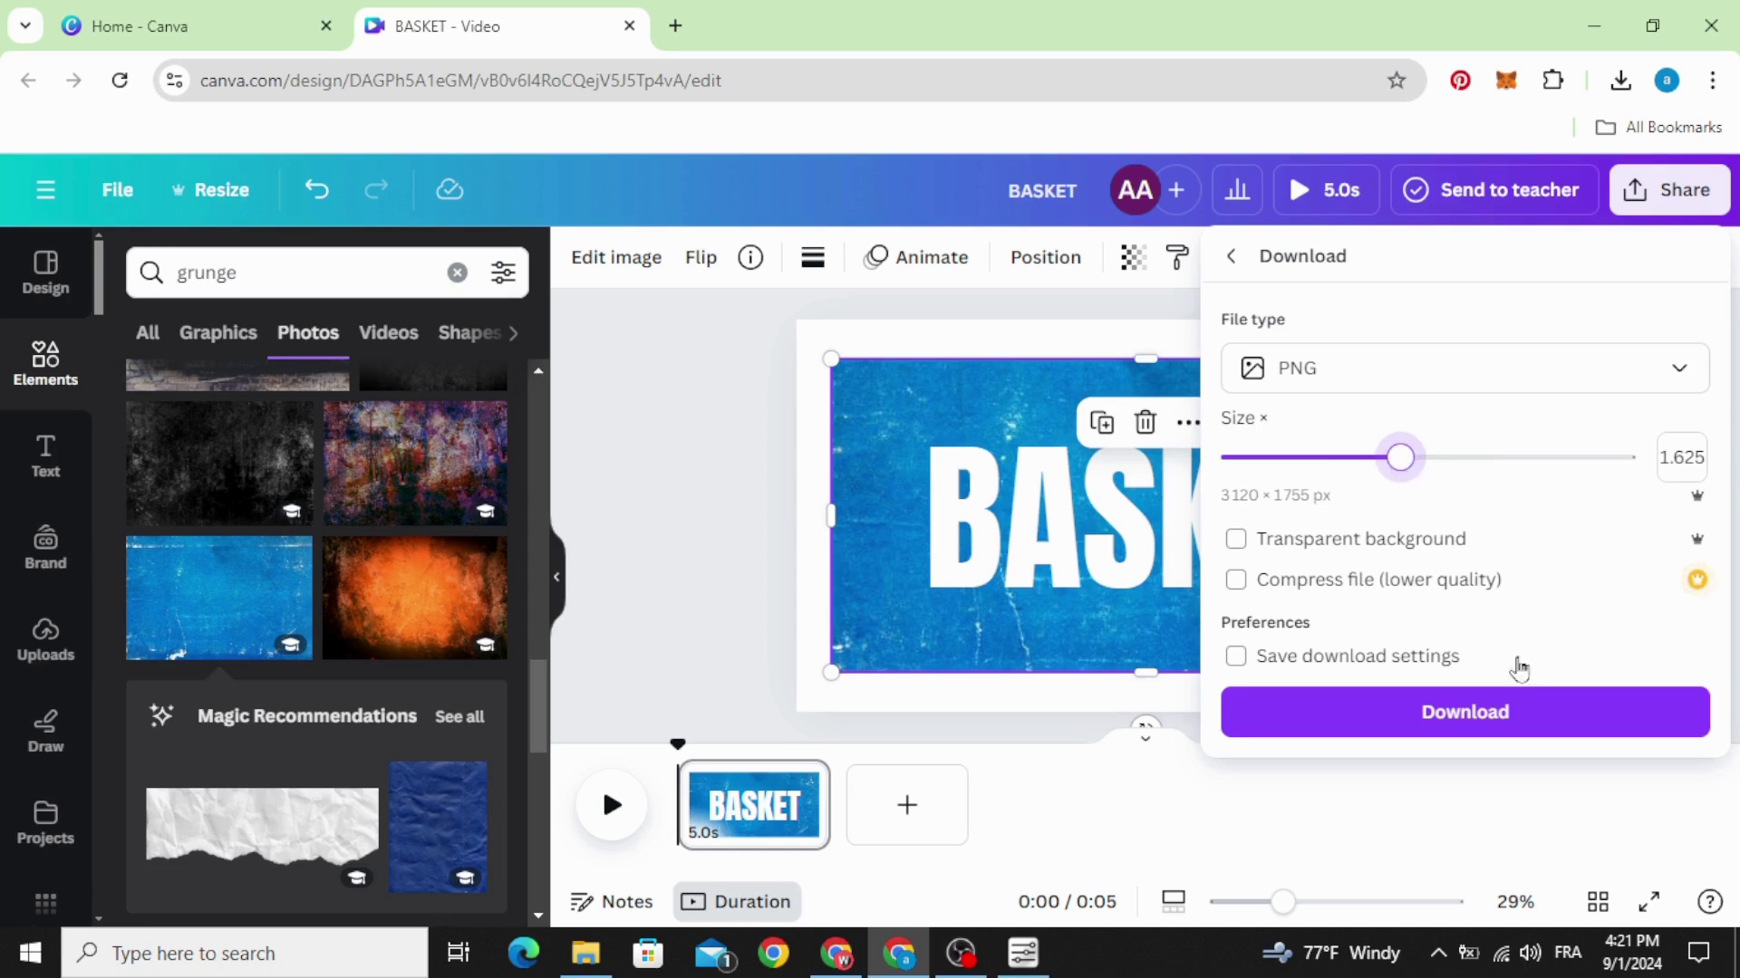
{"action": "left_click", "coordinate": [1518, 716]}
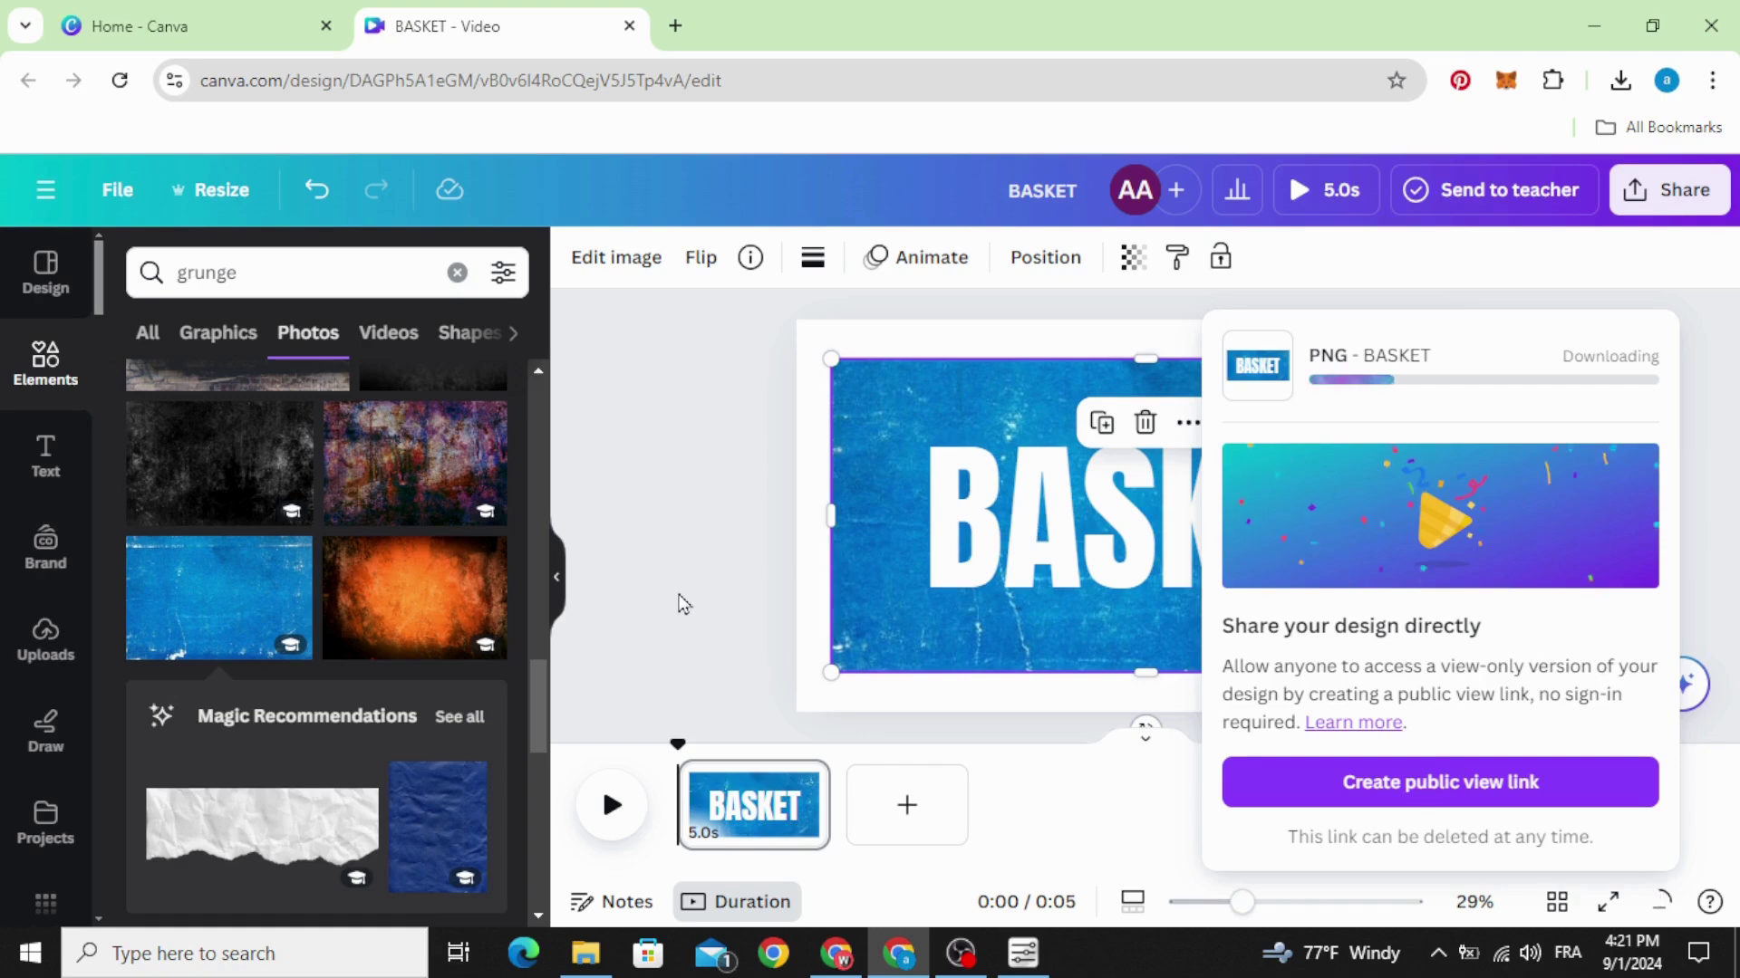
{"action": "left_click", "coordinate": [684, 605]}
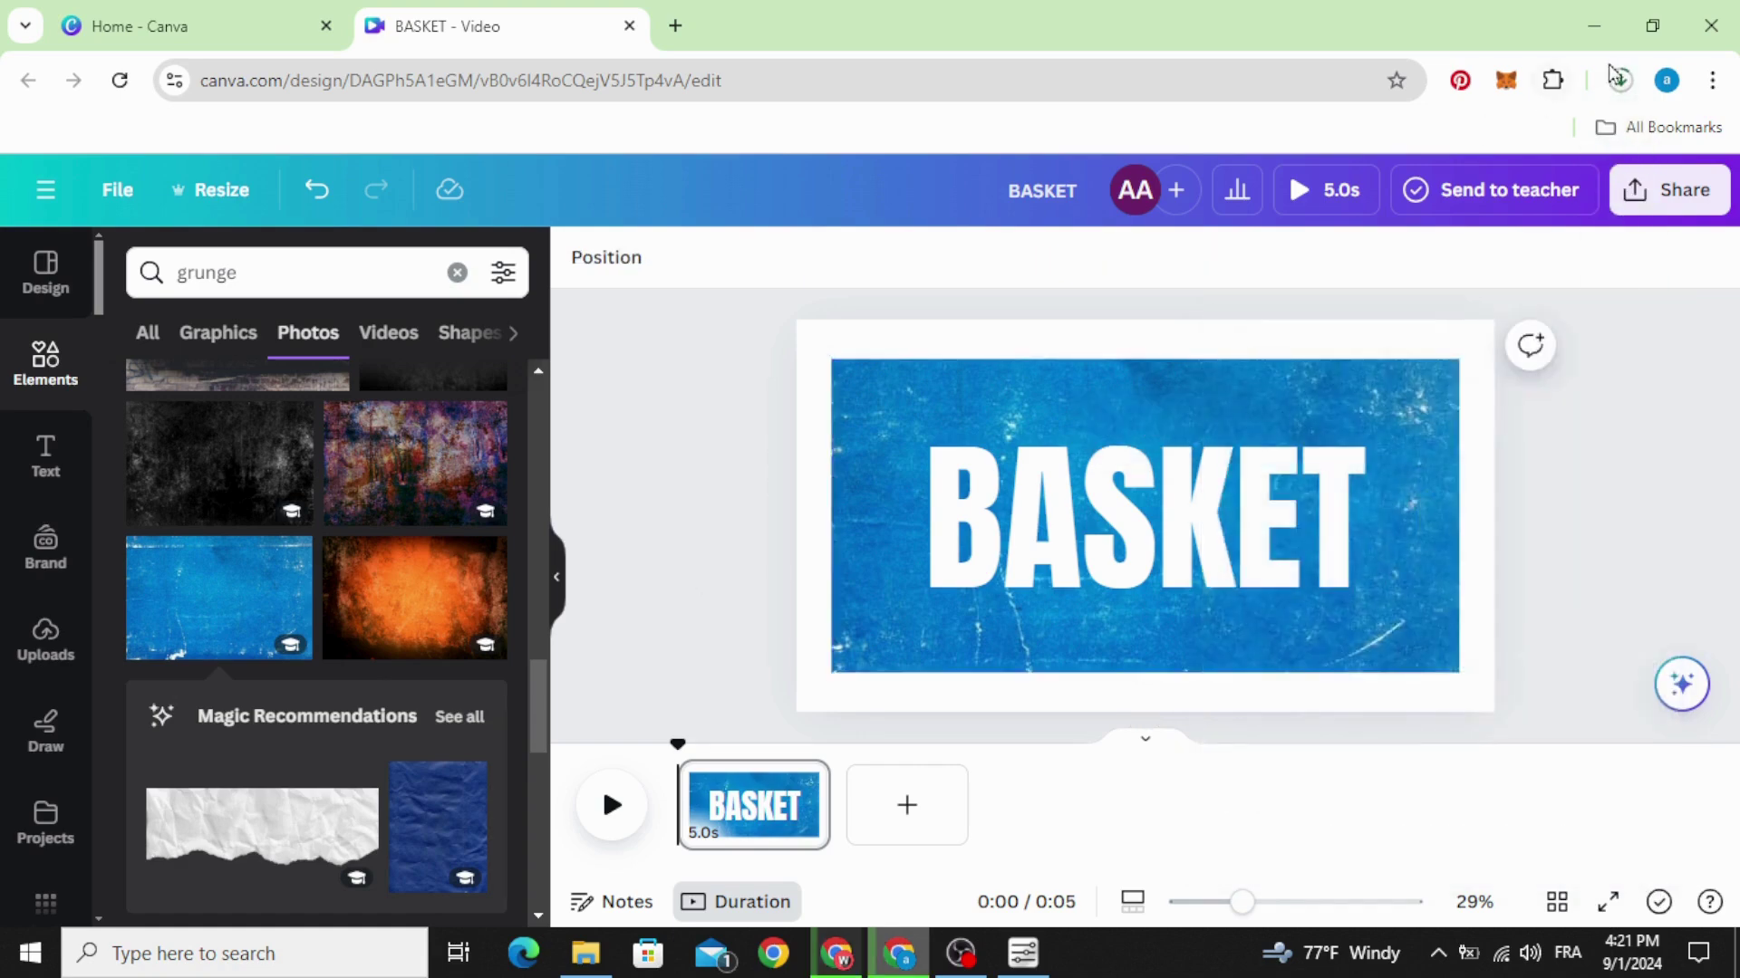
Upload the downloaded BASKET.png to the design's image uploads and select the word on the page.
{"action": "left_click", "coordinate": [1622, 83]}
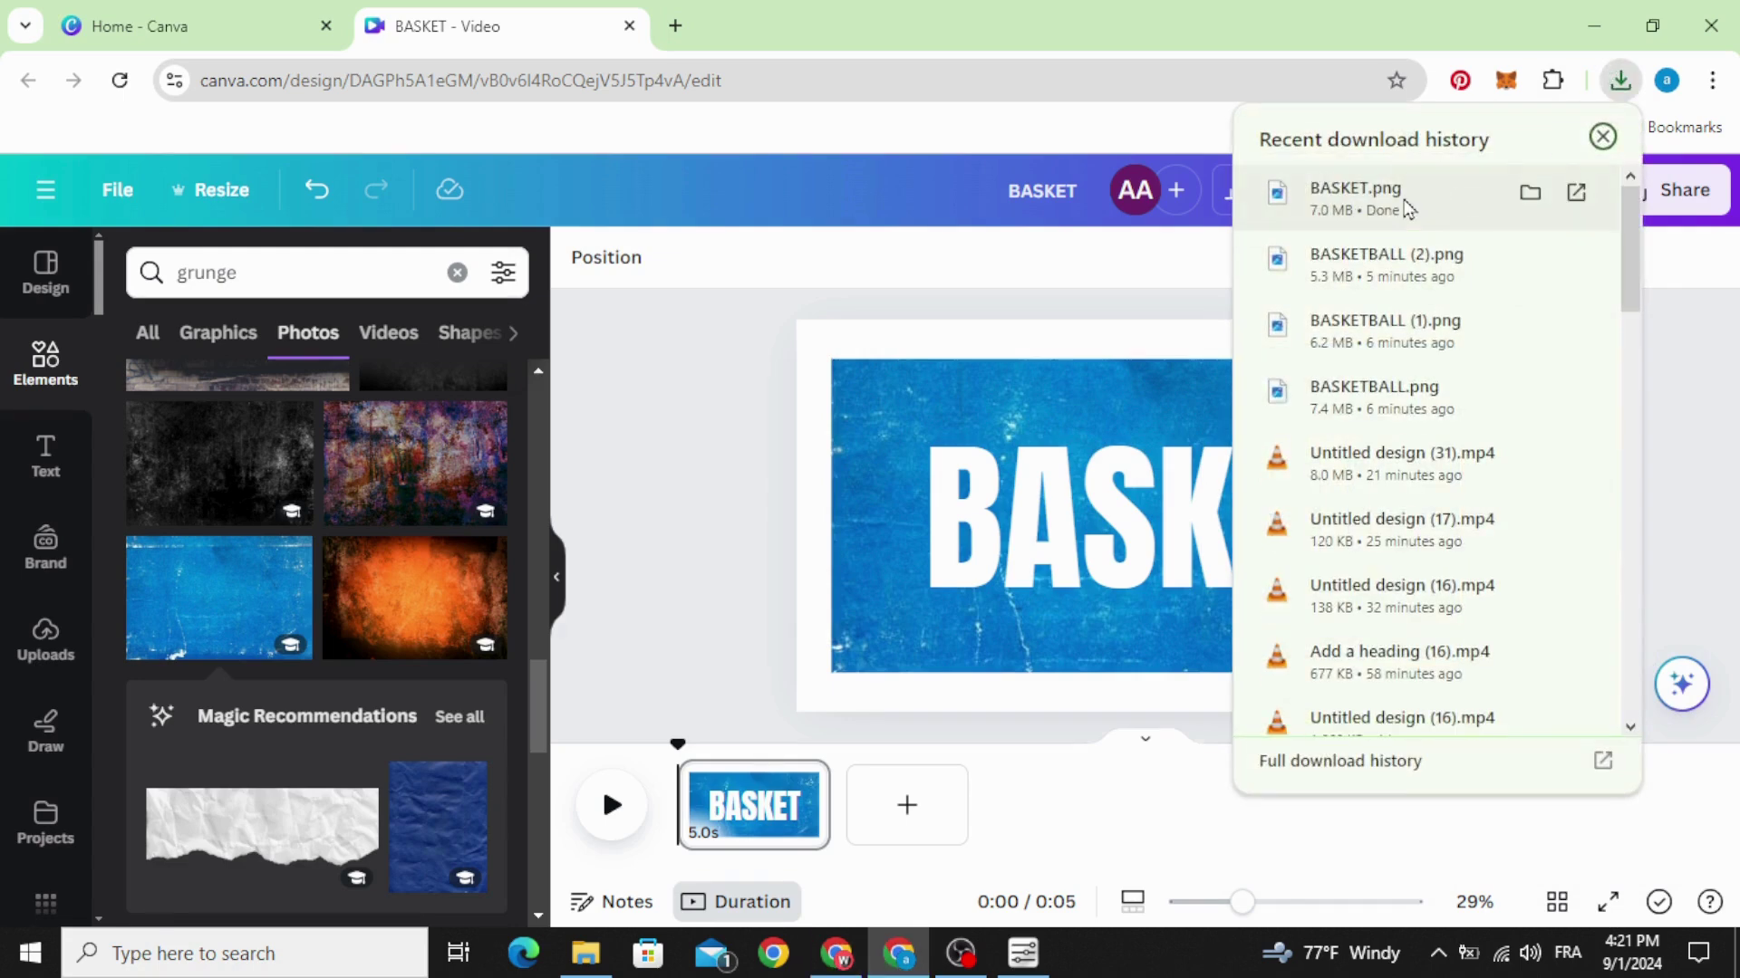
{"action": "left_click_drag", "start_coordinate": [1229, 263], "coordinate": [427, 590]}
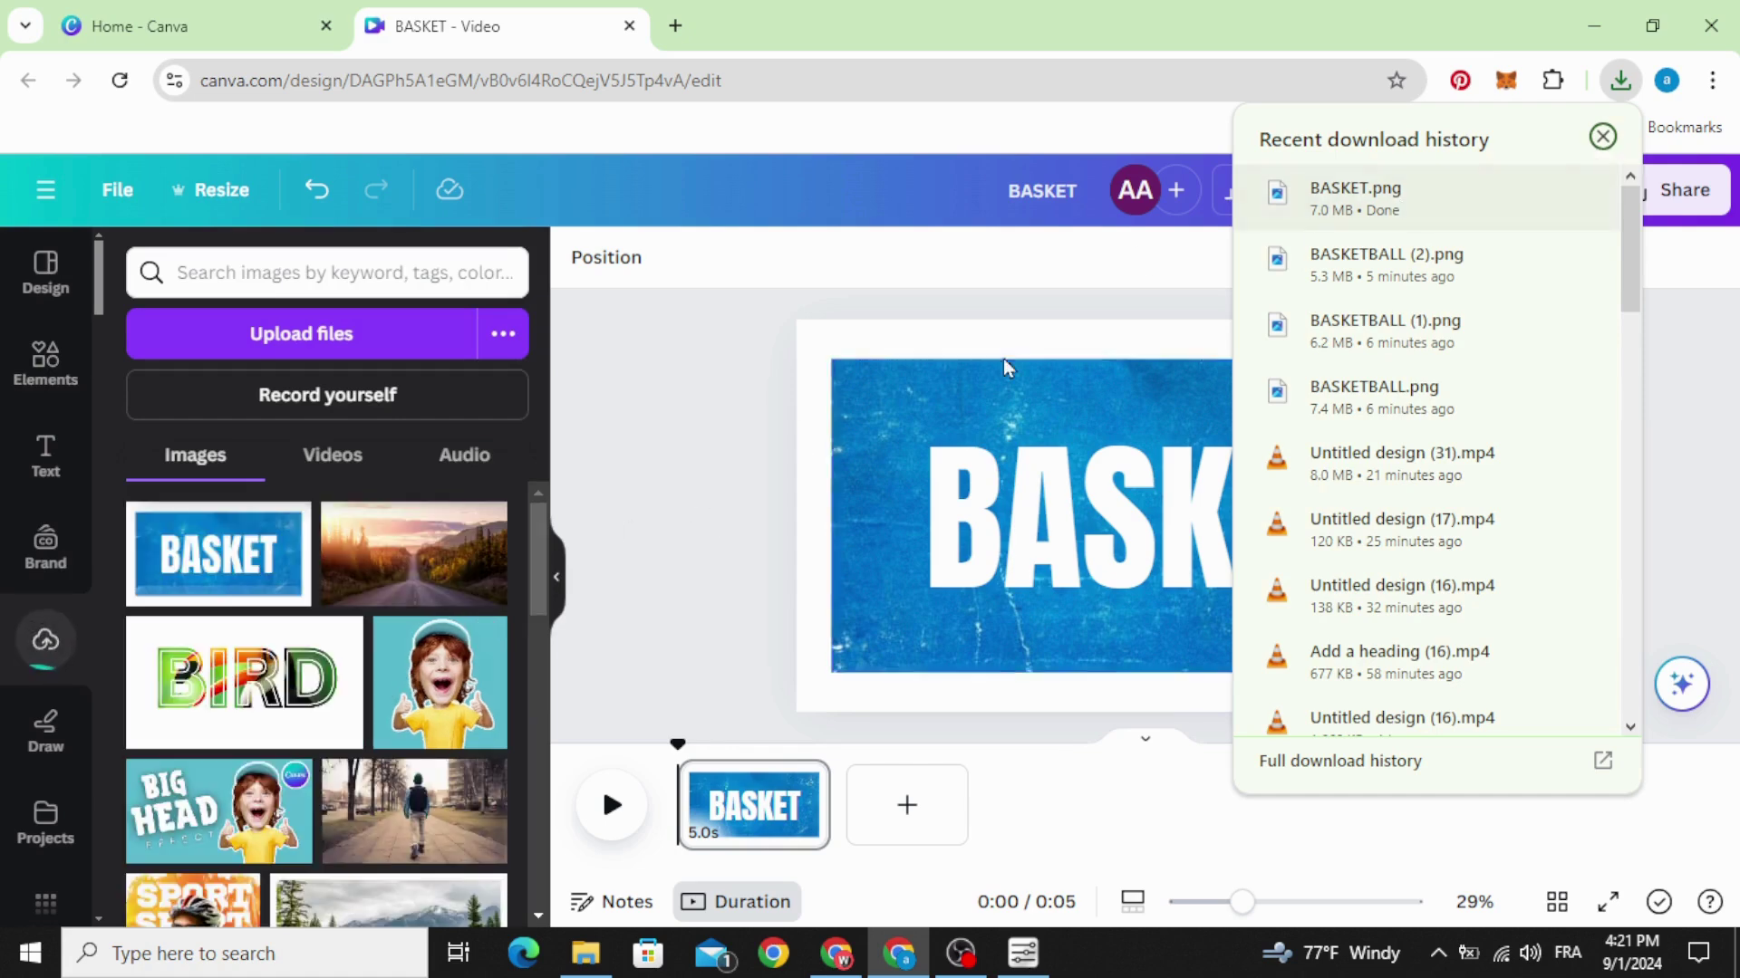
{"action": "left_click", "coordinate": [777, 481]}
{"action": "left_click", "coordinate": [1096, 526]}
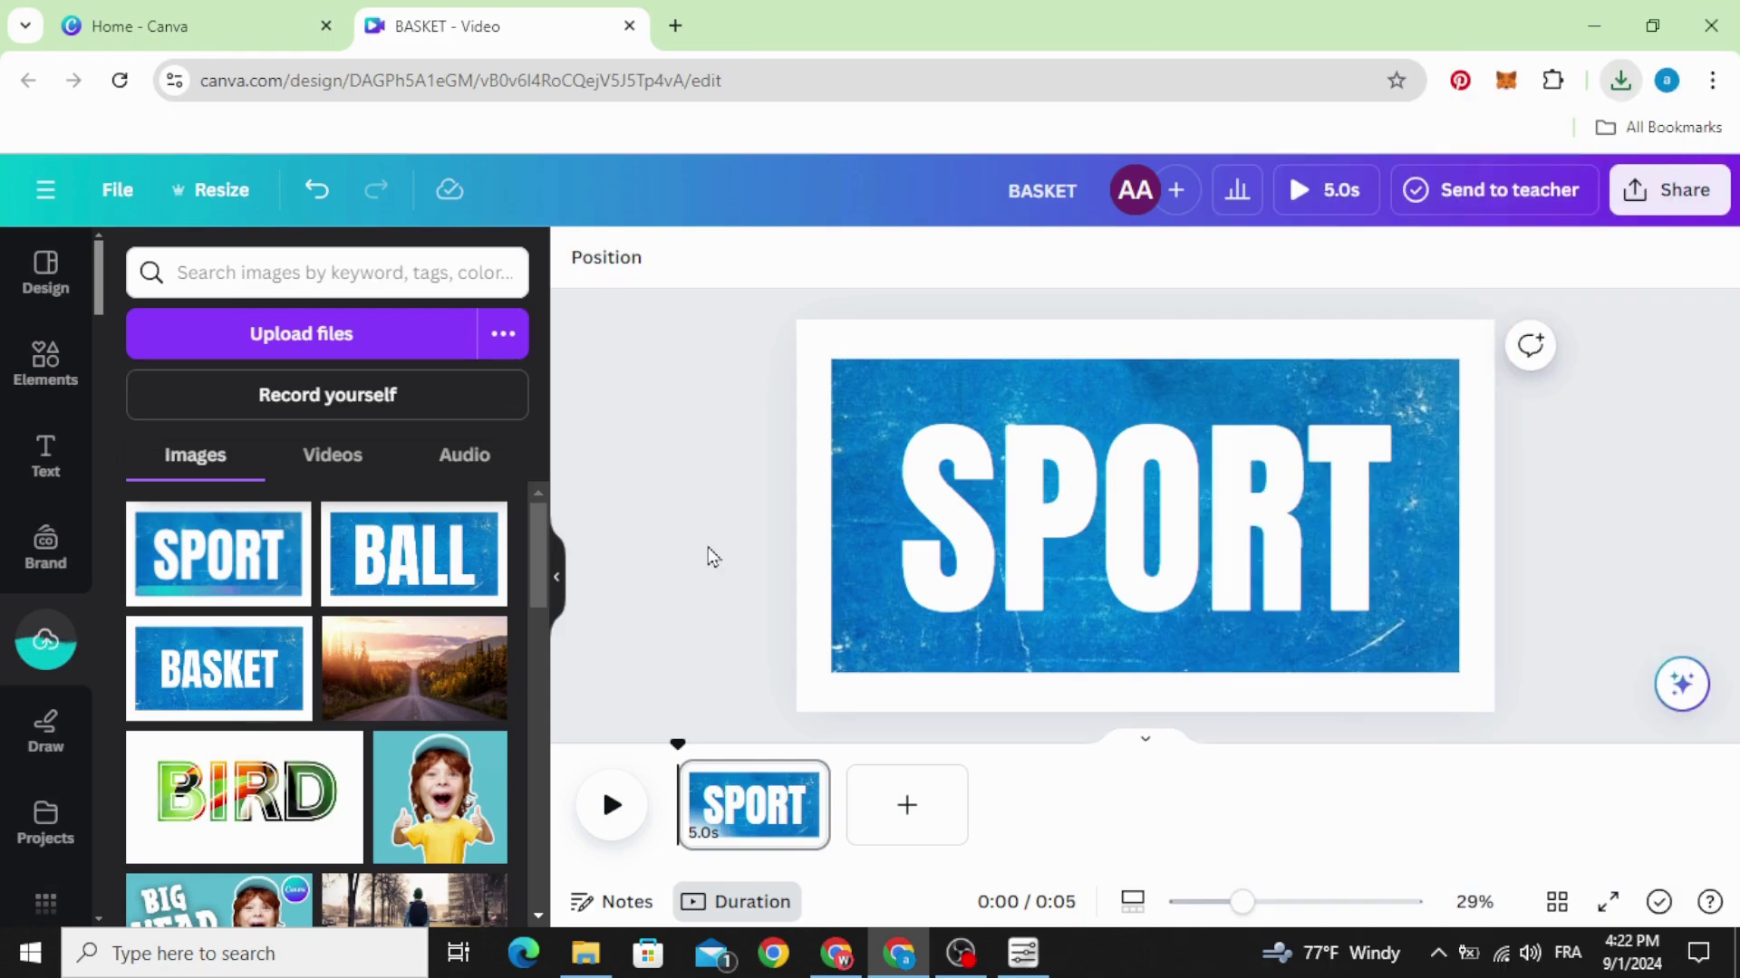
Delete the SPORT text and blue texture photo from the page and place the uploaded BASKET image on it.
{"action": "left_click_drag", "start_coordinate": [765, 362], "coordinate": [1503, 710]}
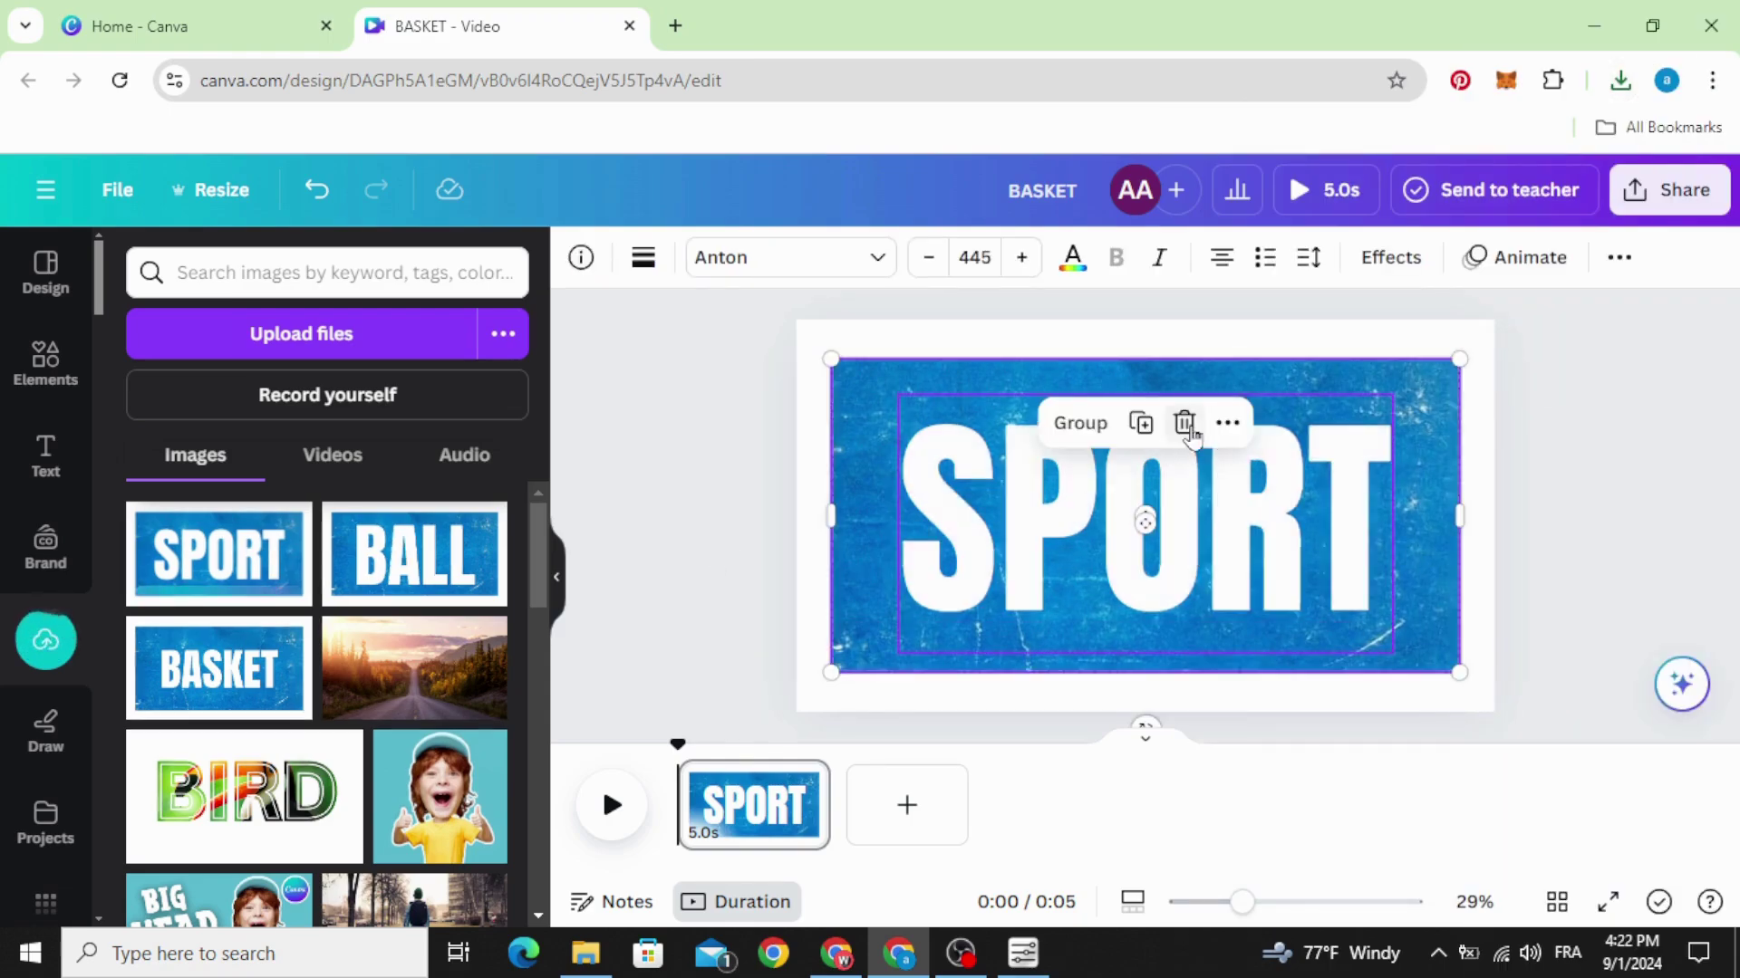
{"action": "left_click", "coordinate": [1184, 422]}
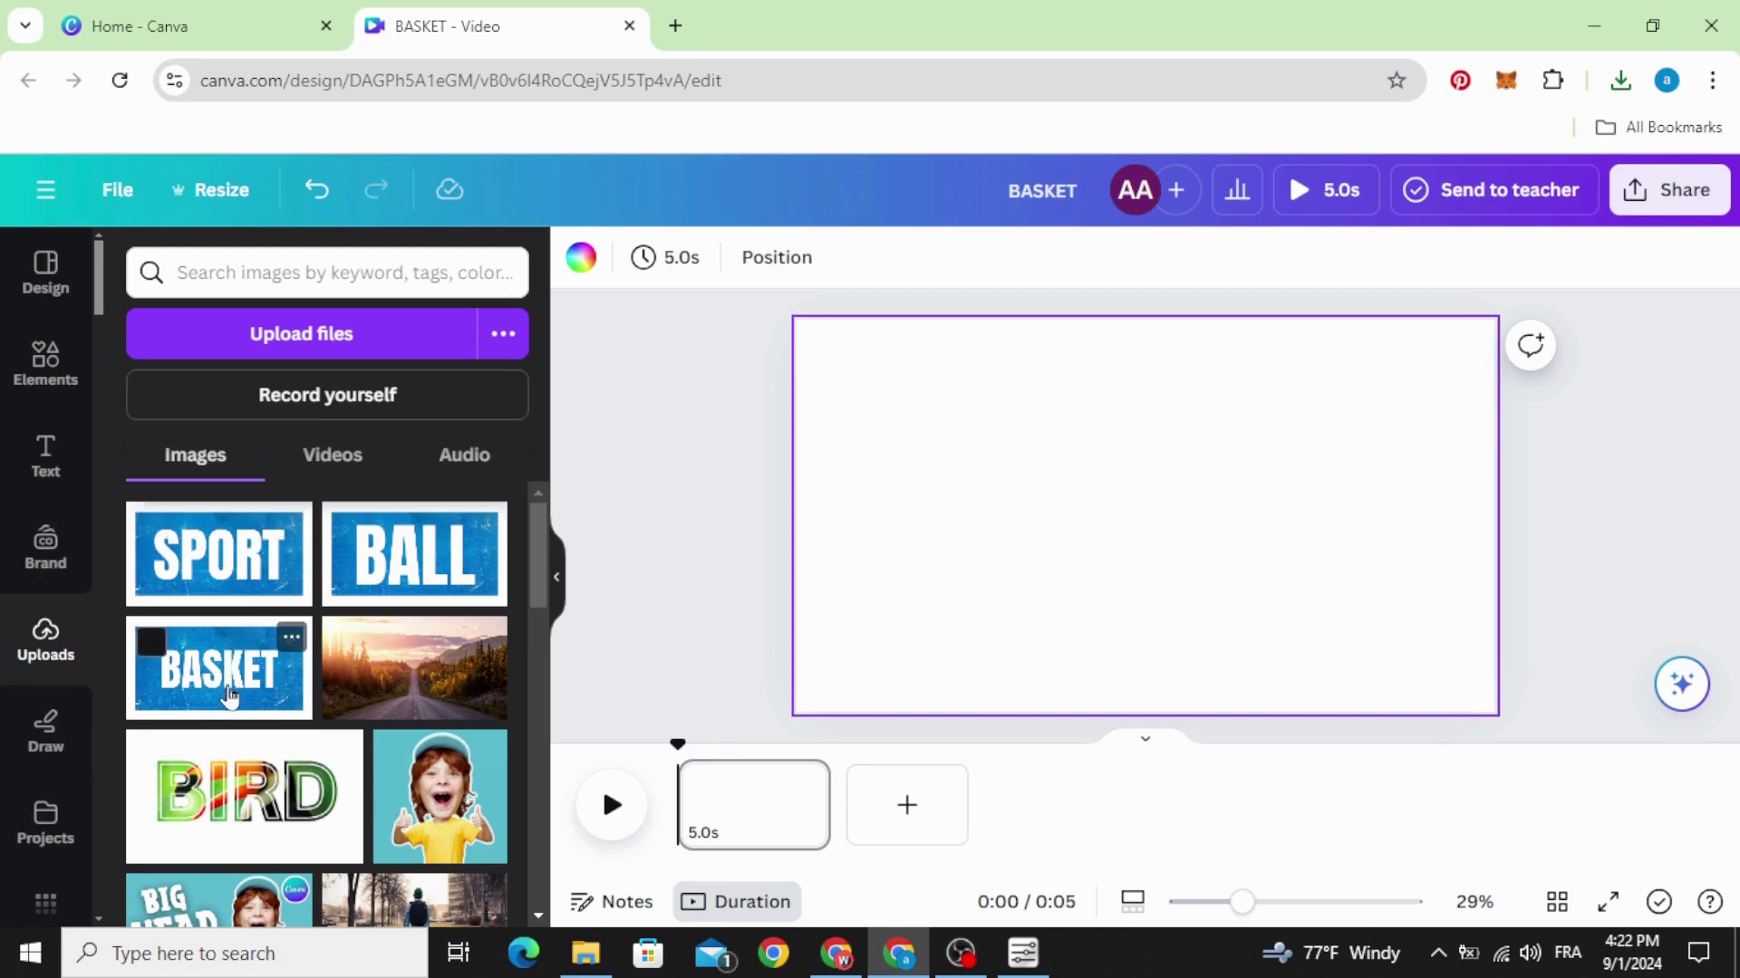
{"action": "left_click_drag", "start_coordinate": [221, 697], "coordinate": [1054, 547]}
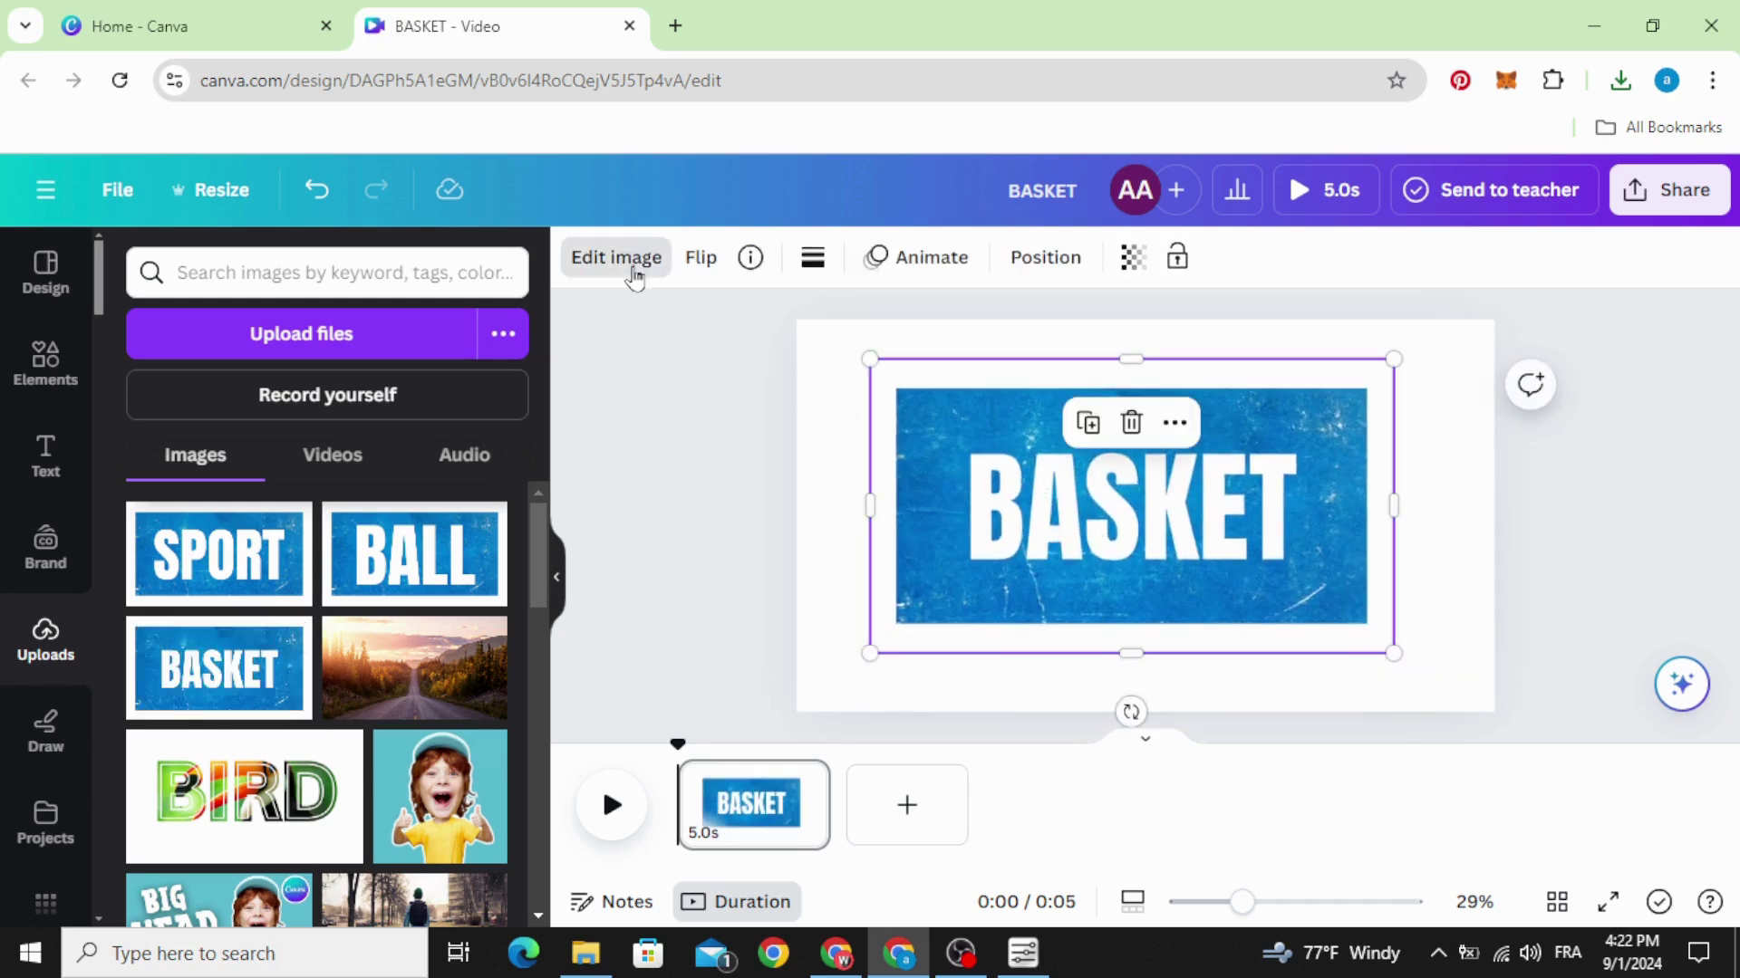
Remove the BASKET image's background and enlarge it until its blue texture covers the whole page, with the word centered.
{"action": "left_click", "coordinate": [606, 262]}
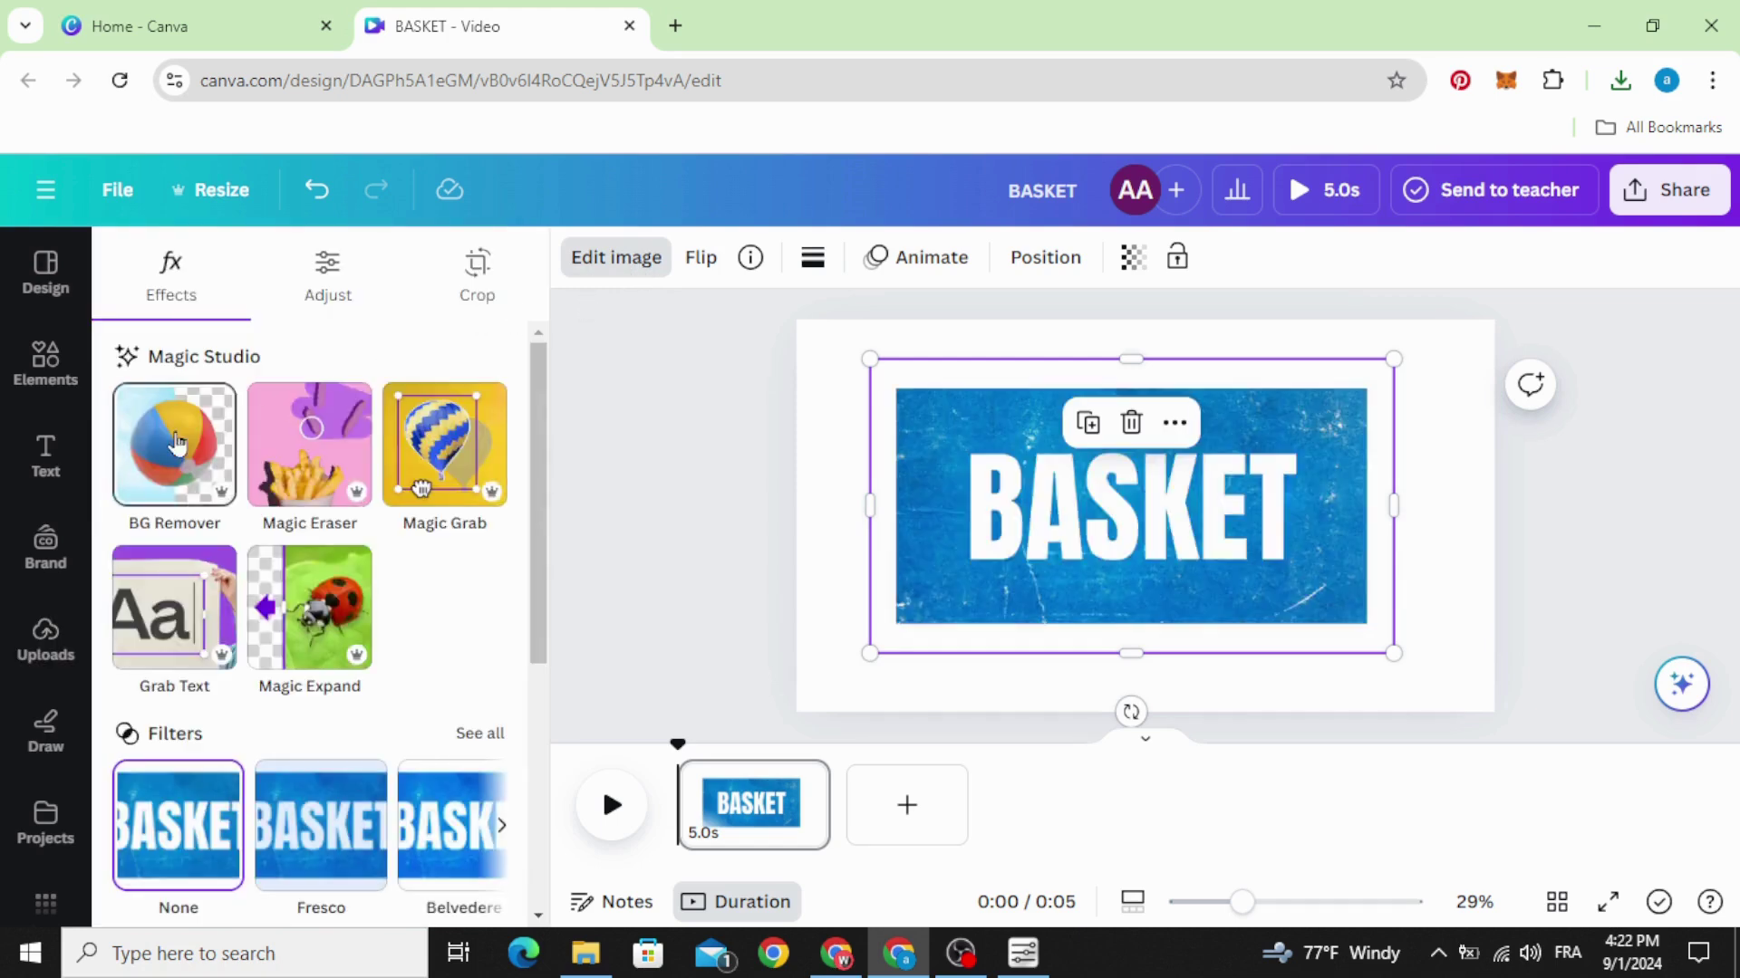
{"action": "left_click", "coordinate": [178, 444]}
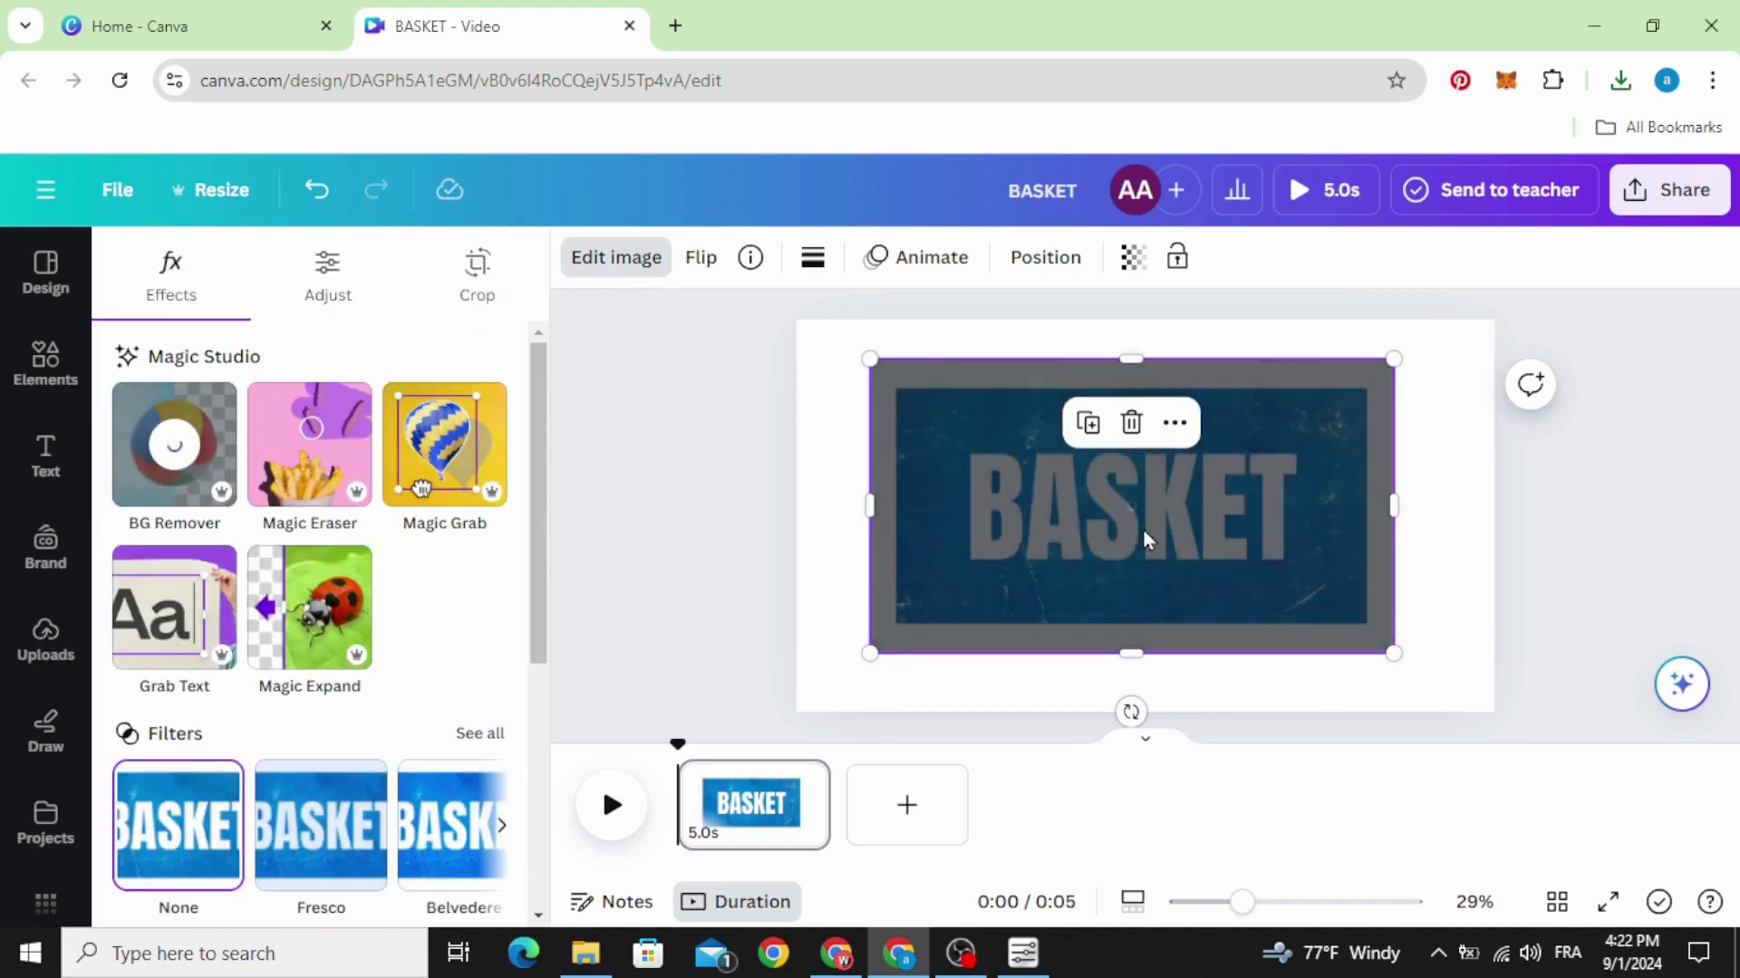
{"action": "left_click_drag", "start_coordinate": [1220, 583], "coordinate": [1120, 515]}
{"action": "left_click_drag", "start_coordinate": [1295, 585], "coordinate": [1606, 765]}
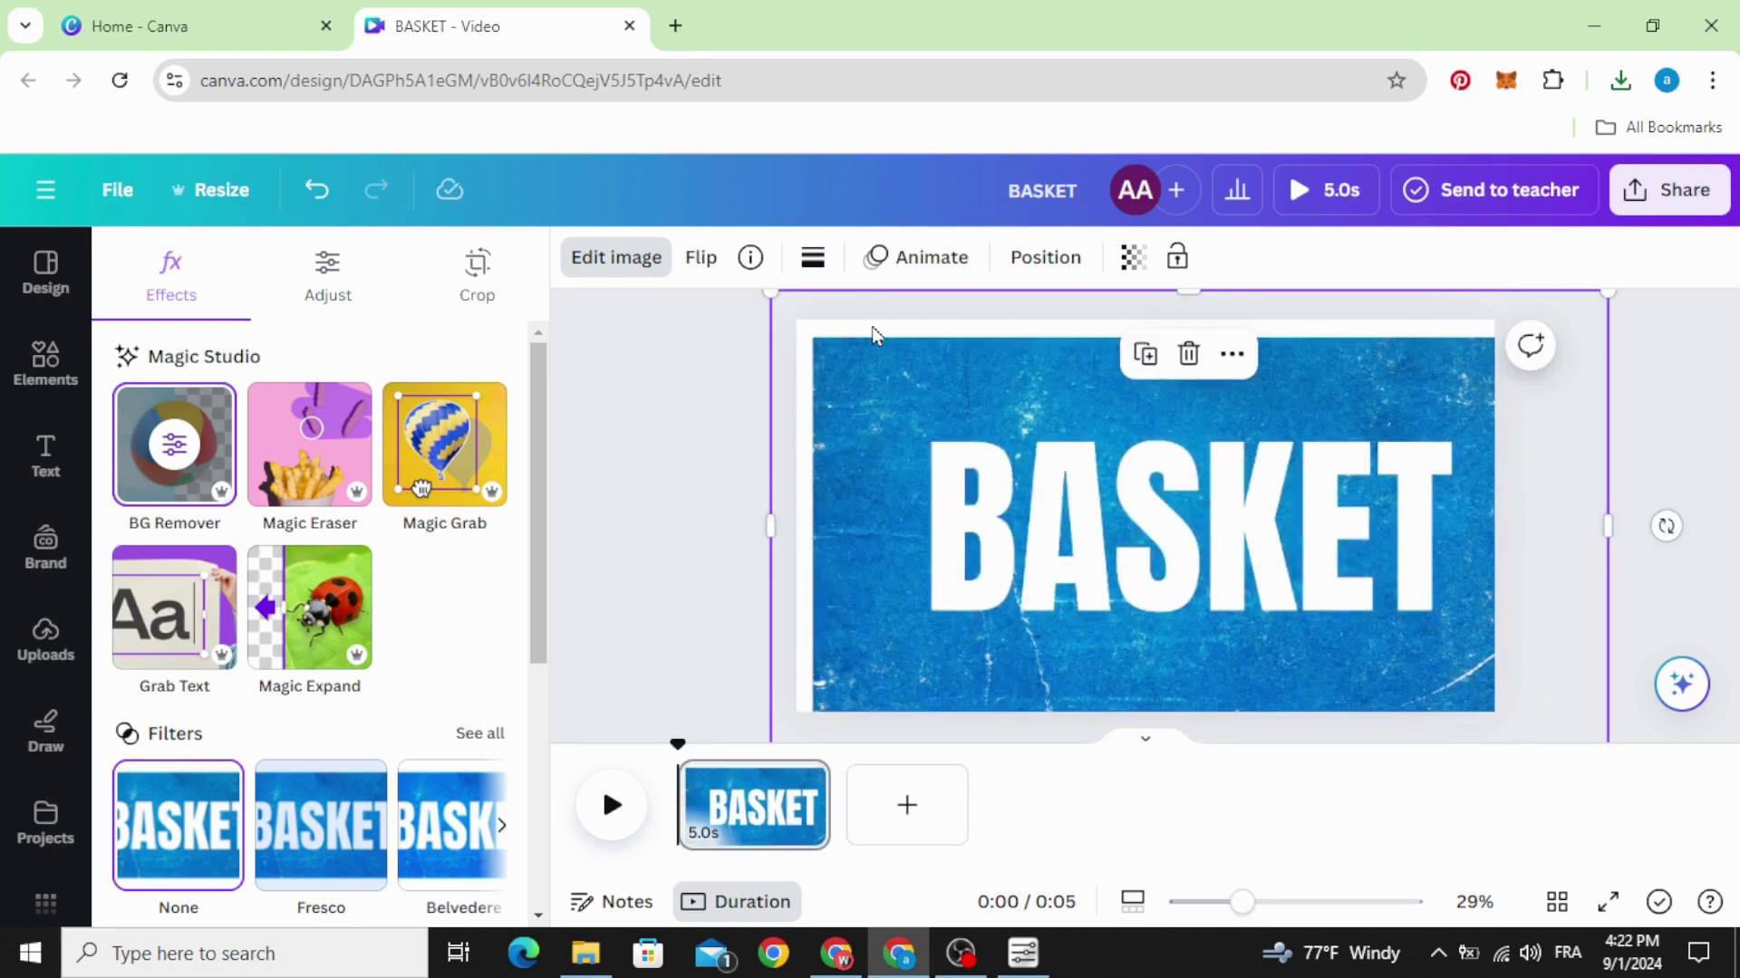
{"action": "left_click_drag", "start_coordinate": [769, 295], "coordinate": [609, 271]}
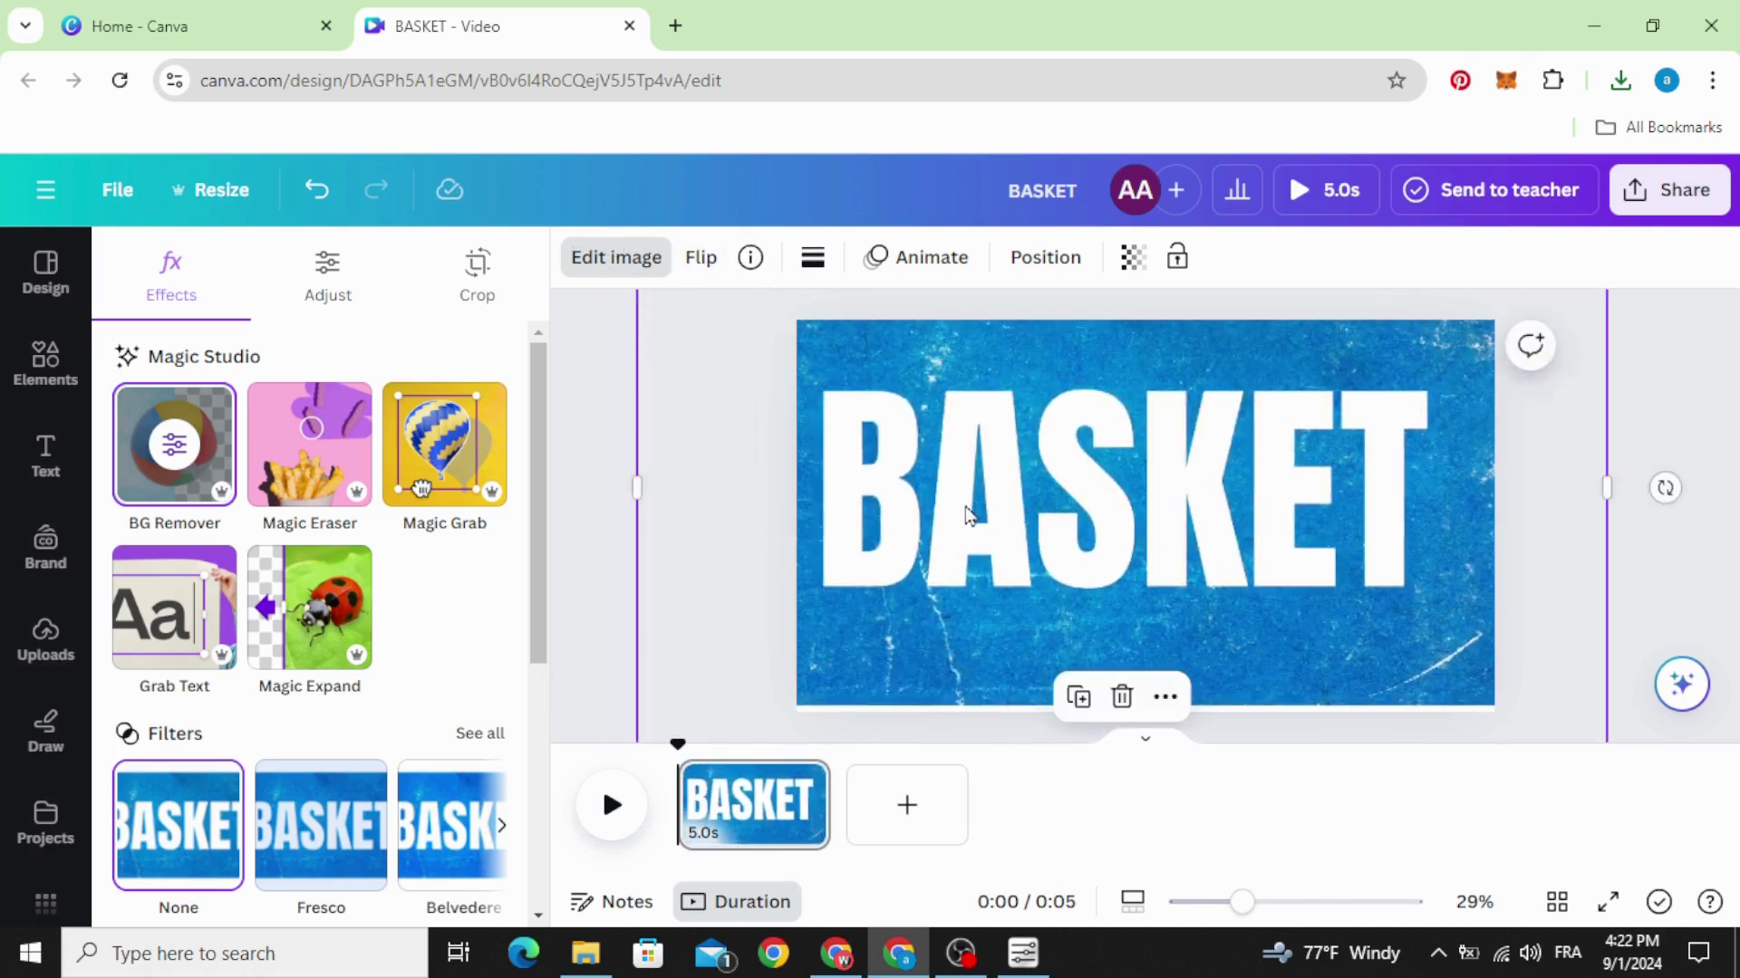
{"action": "left_click_drag", "start_coordinate": [970, 505], "coordinate": [985, 526]}
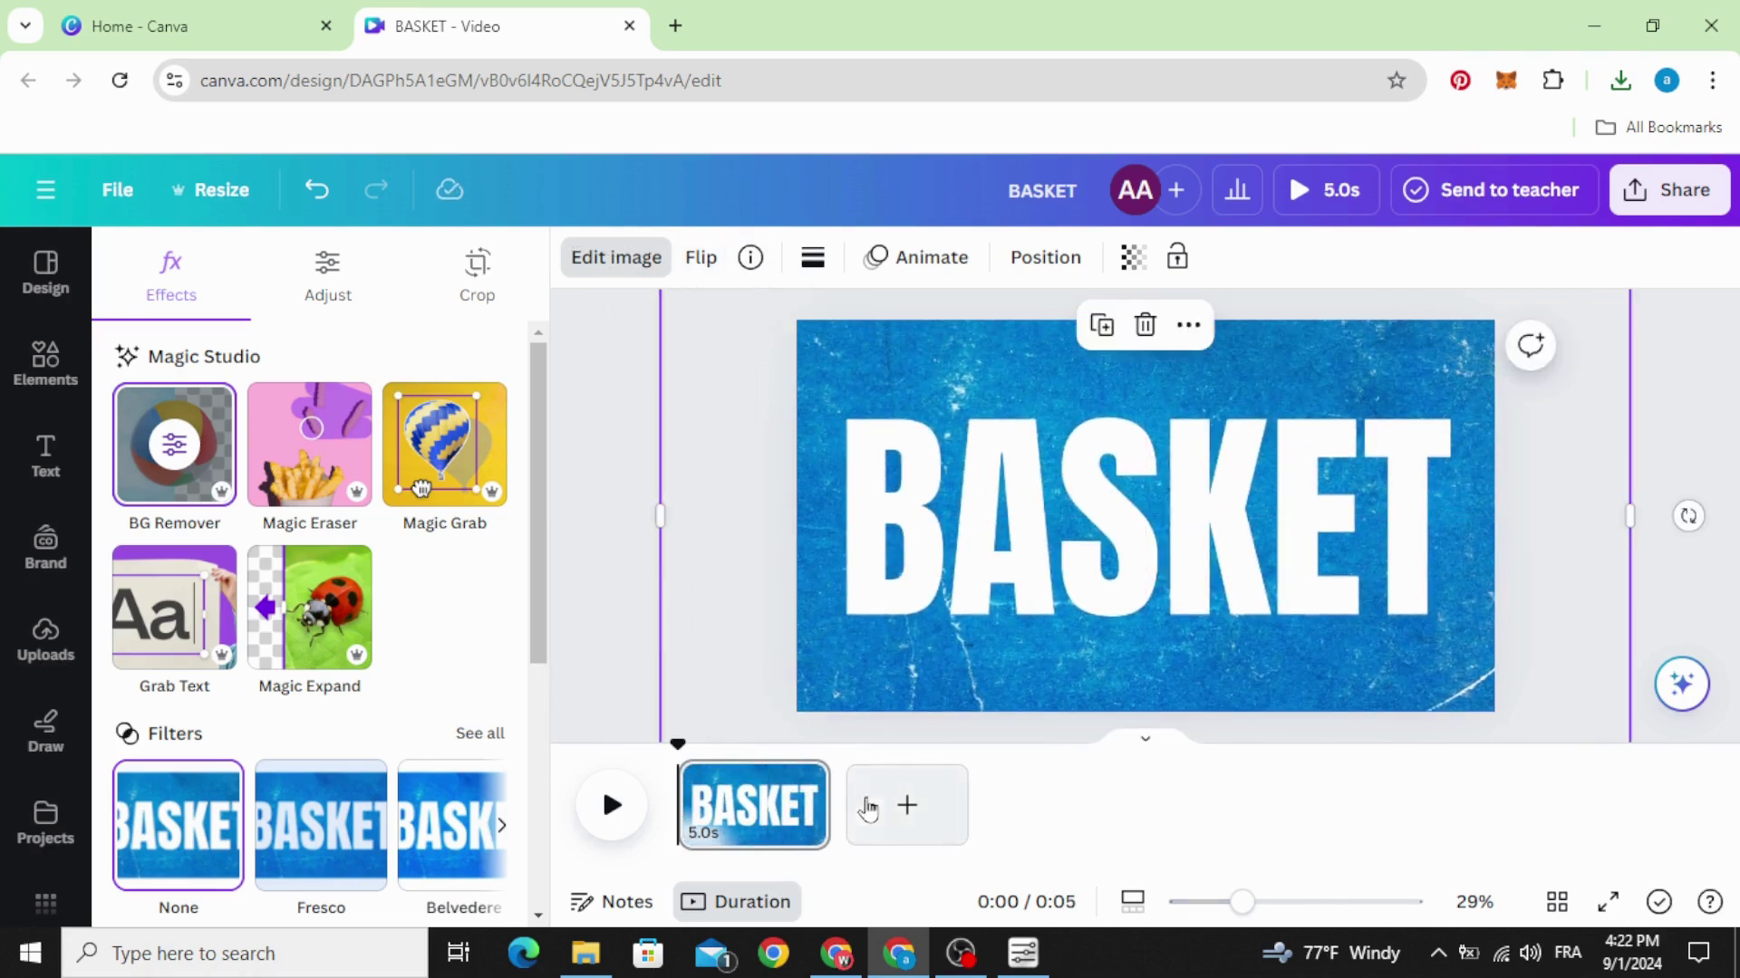
Extend the page duration to 6.9 s and shorten the BASKET image's timing to roughly the first third of the page.
{"action": "left_click_drag", "start_coordinate": [827, 804], "coordinate": [872, 802]}
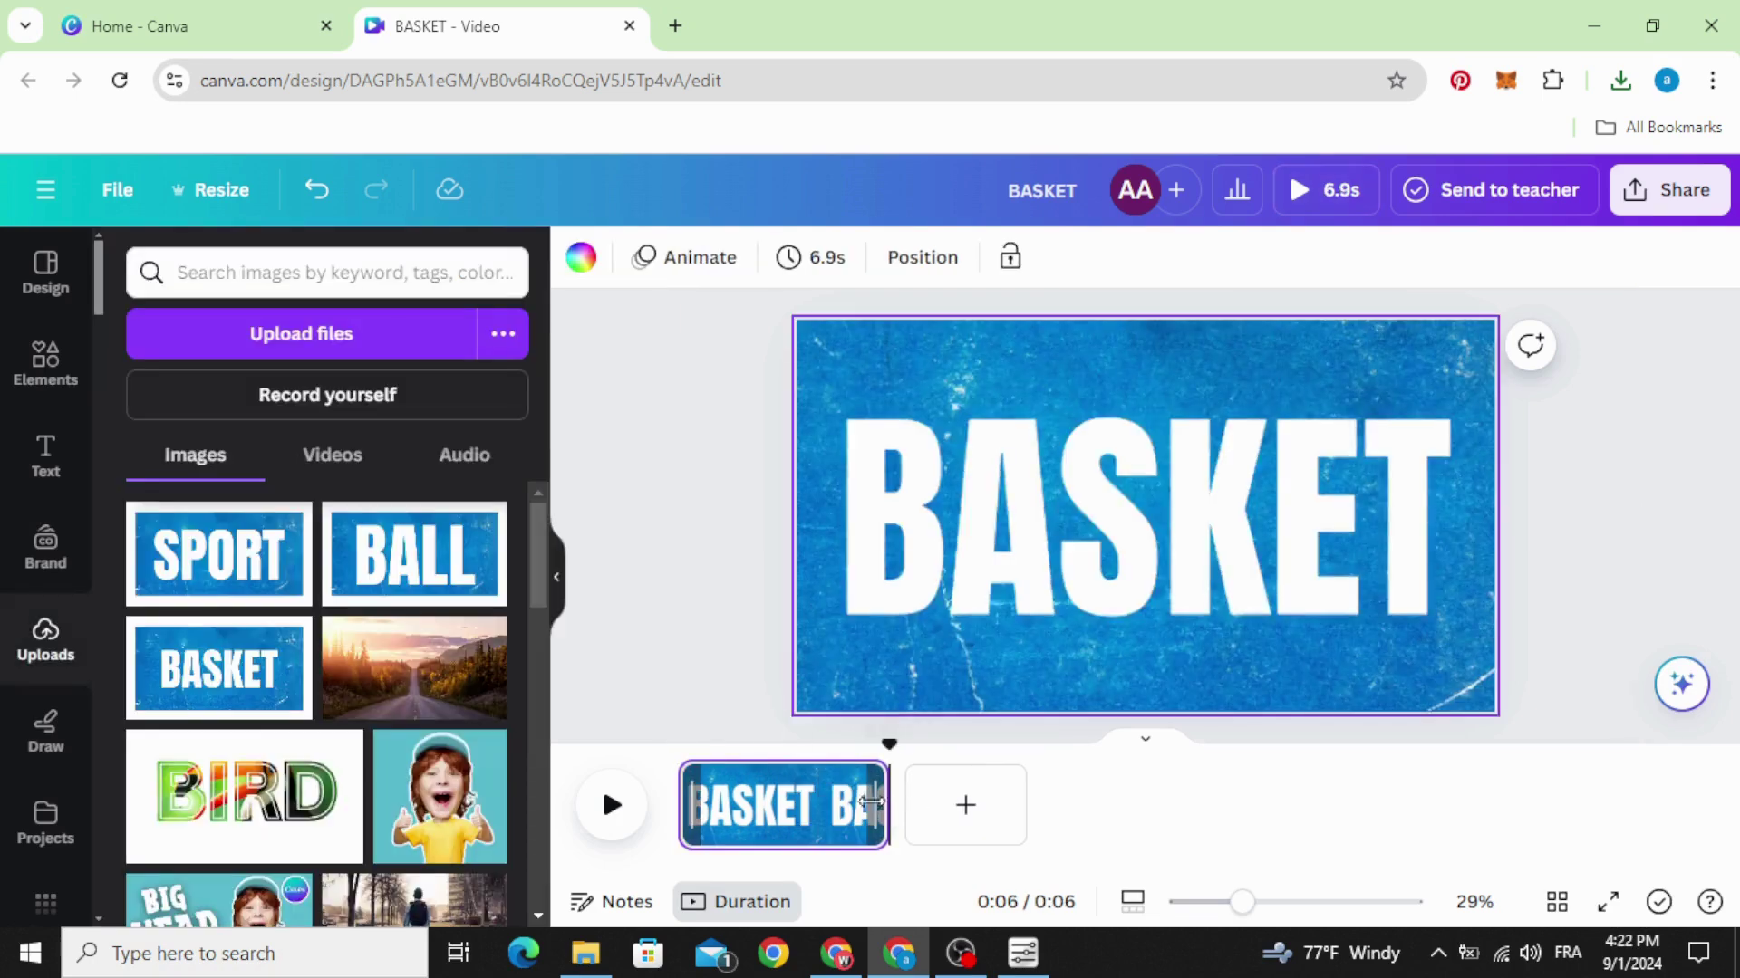
{"action": "left_click", "coordinate": [868, 548]}
{"action": "right_click", "coordinate": [888, 497]}
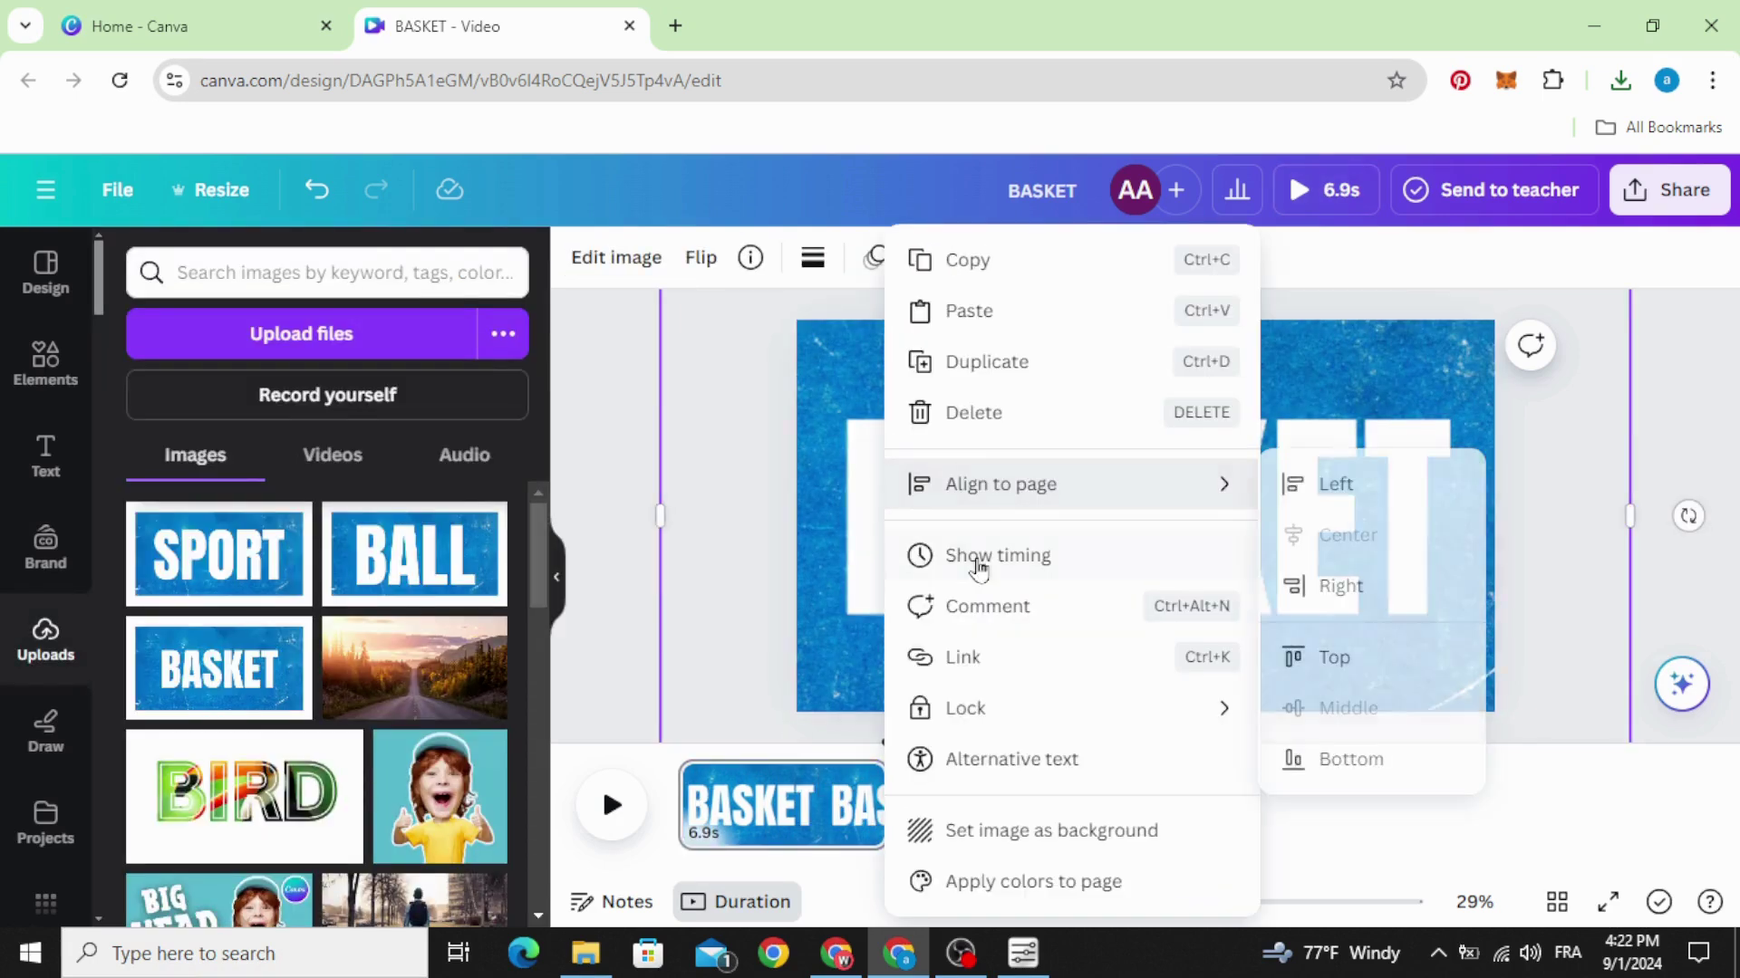
{"action": "left_click", "coordinate": [1048, 566]}
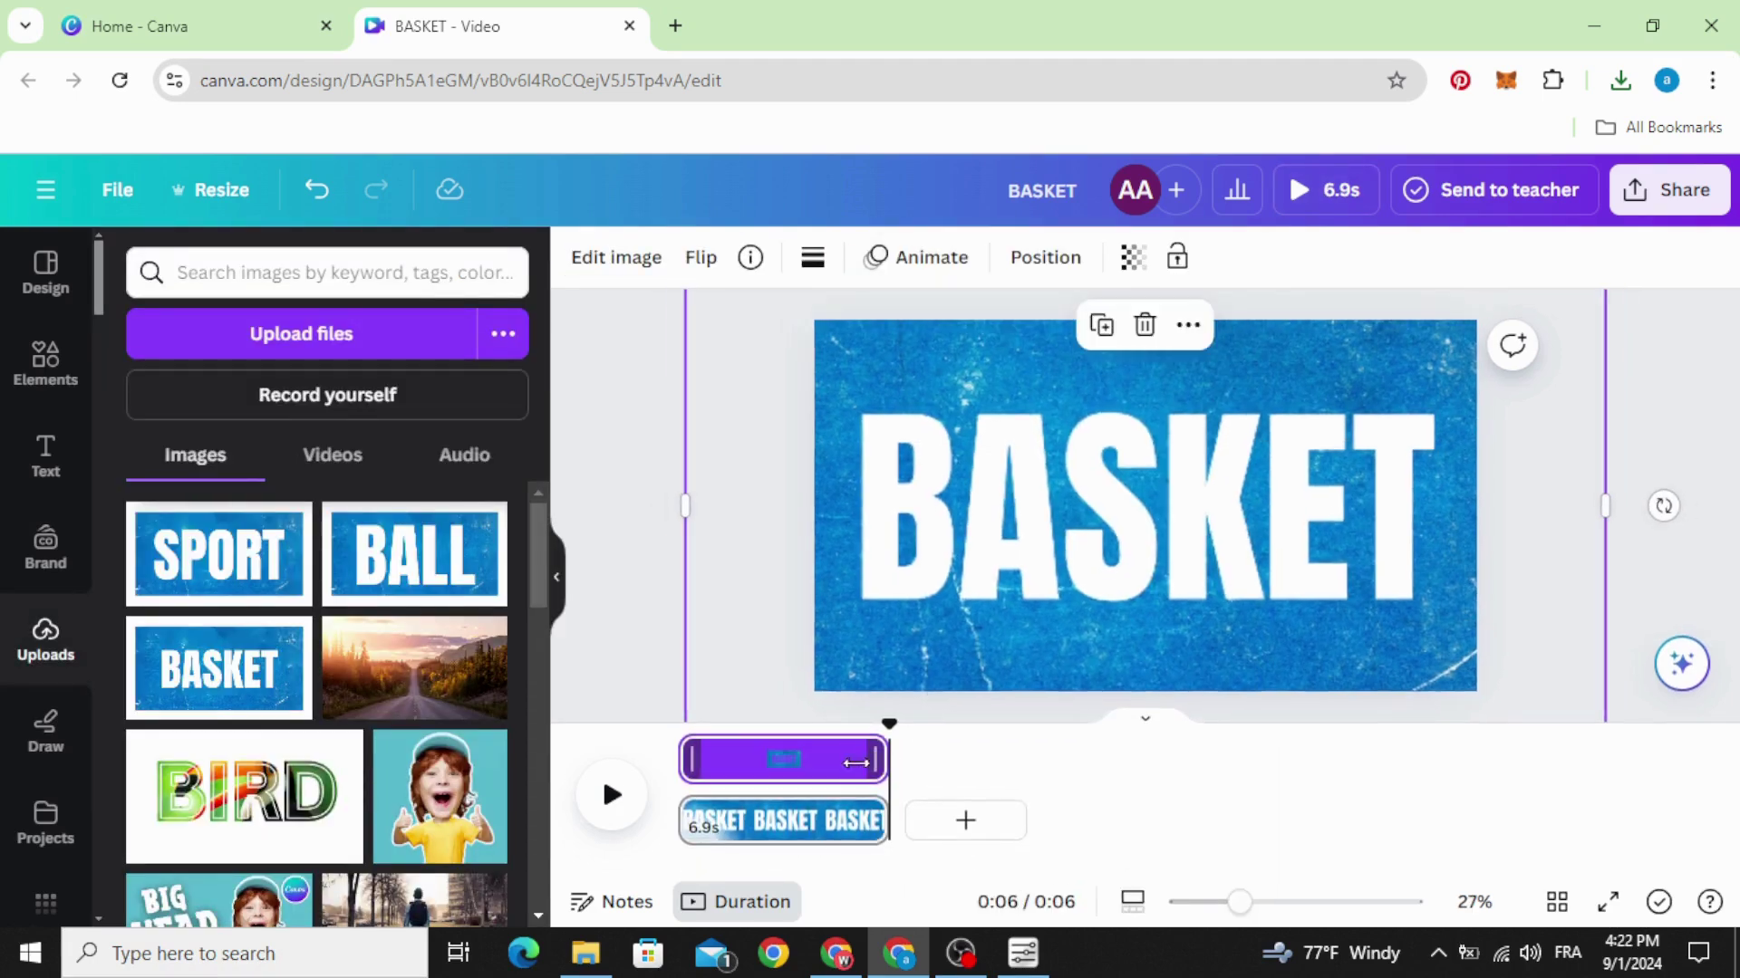
{"action": "left_click_drag", "start_coordinate": [856, 763], "coordinate": [739, 773]}
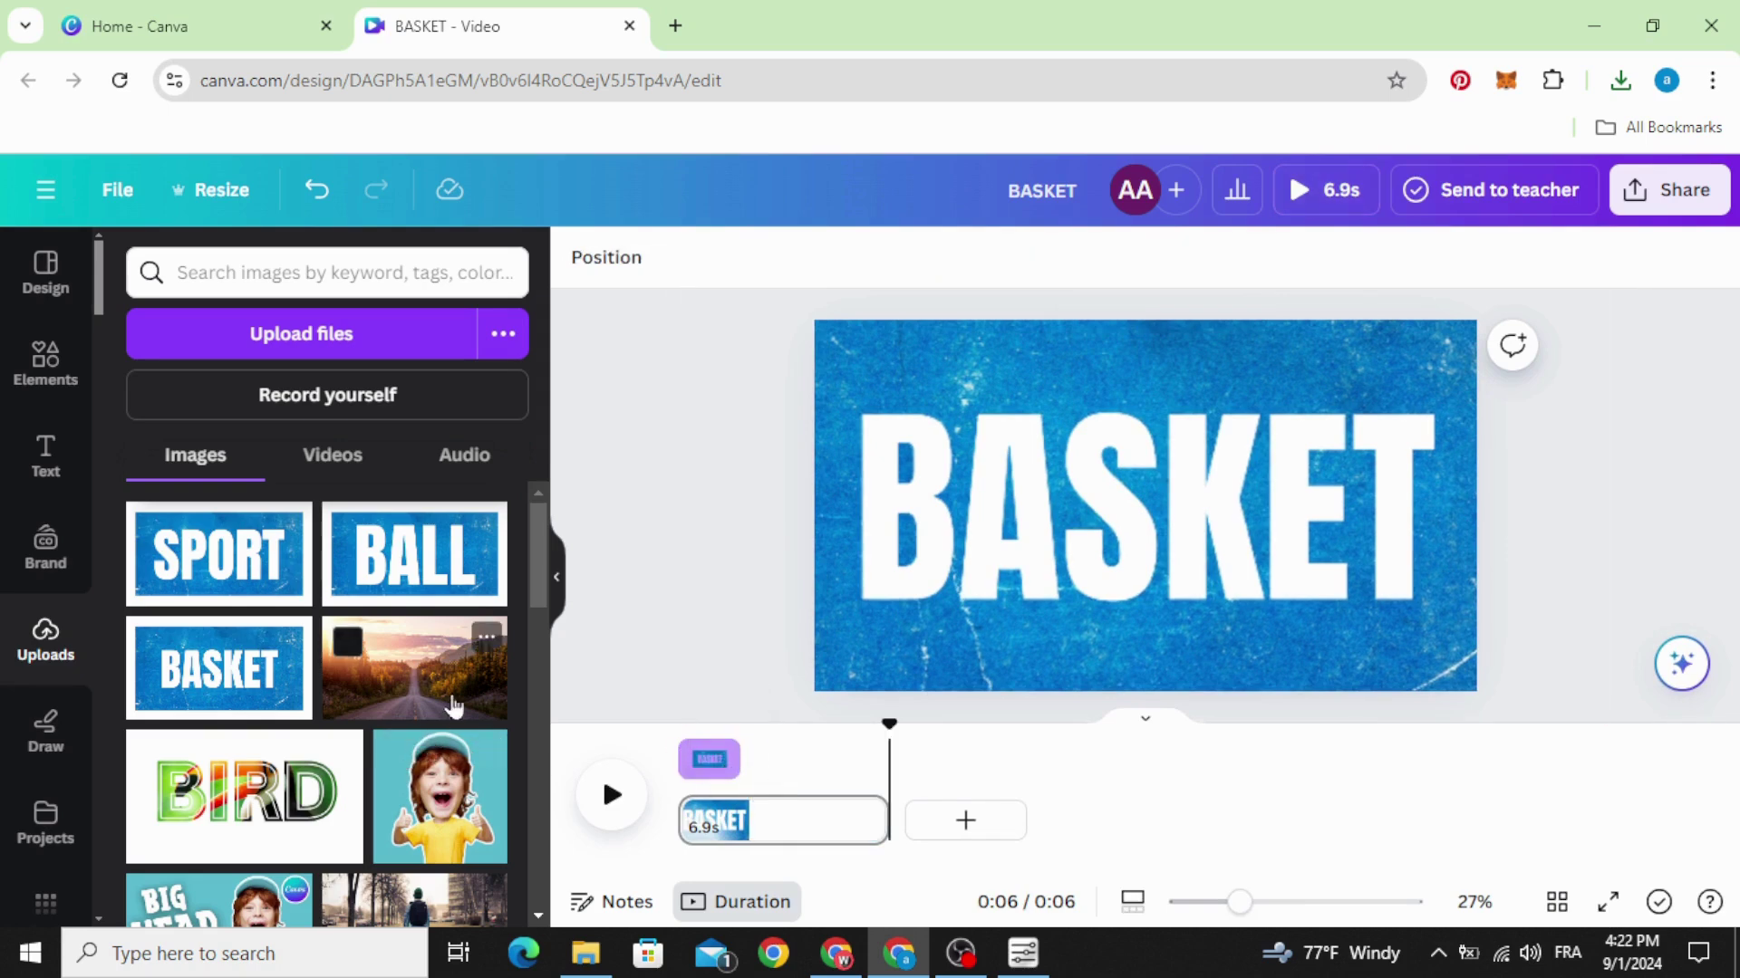
Add the uploaded BALL image and enlarge it until its blue texture covers the whole page.
{"action": "left_click", "coordinate": [392, 564]}
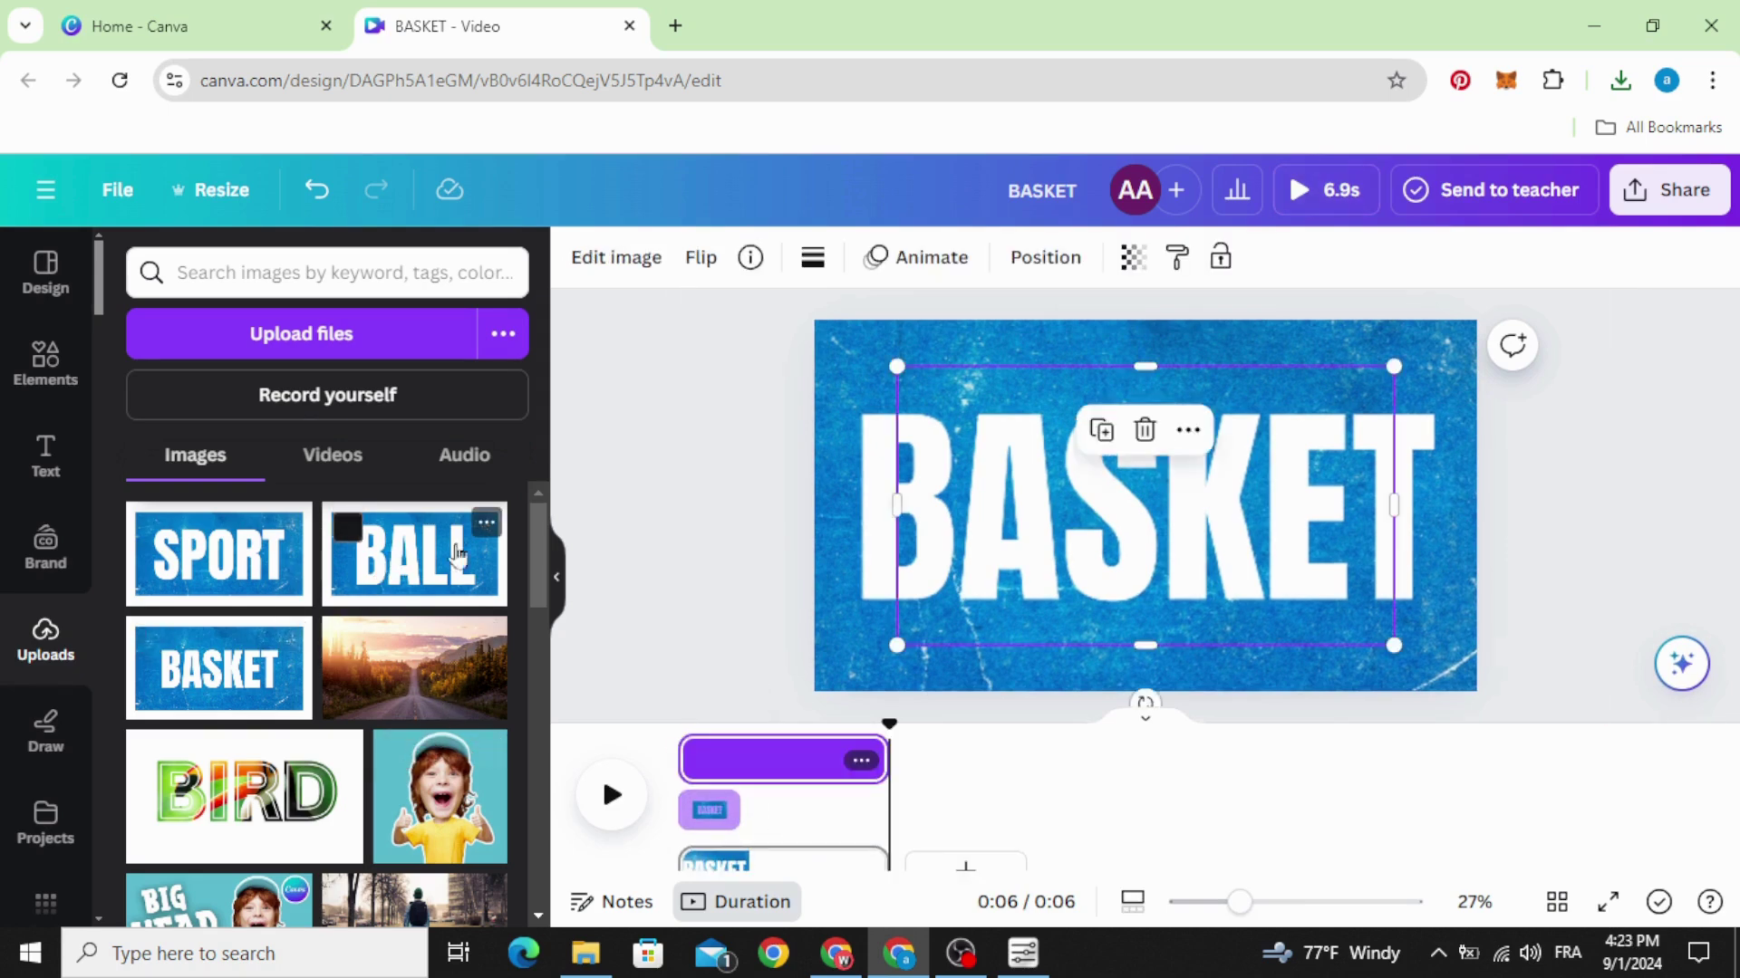
{"action": "left_click_drag", "start_coordinate": [1098, 516], "coordinate": [1003, 450]}
{"action": "left_click_drag", "start_coordinate": [1273, 543], "coordinate": [1521, 693]}
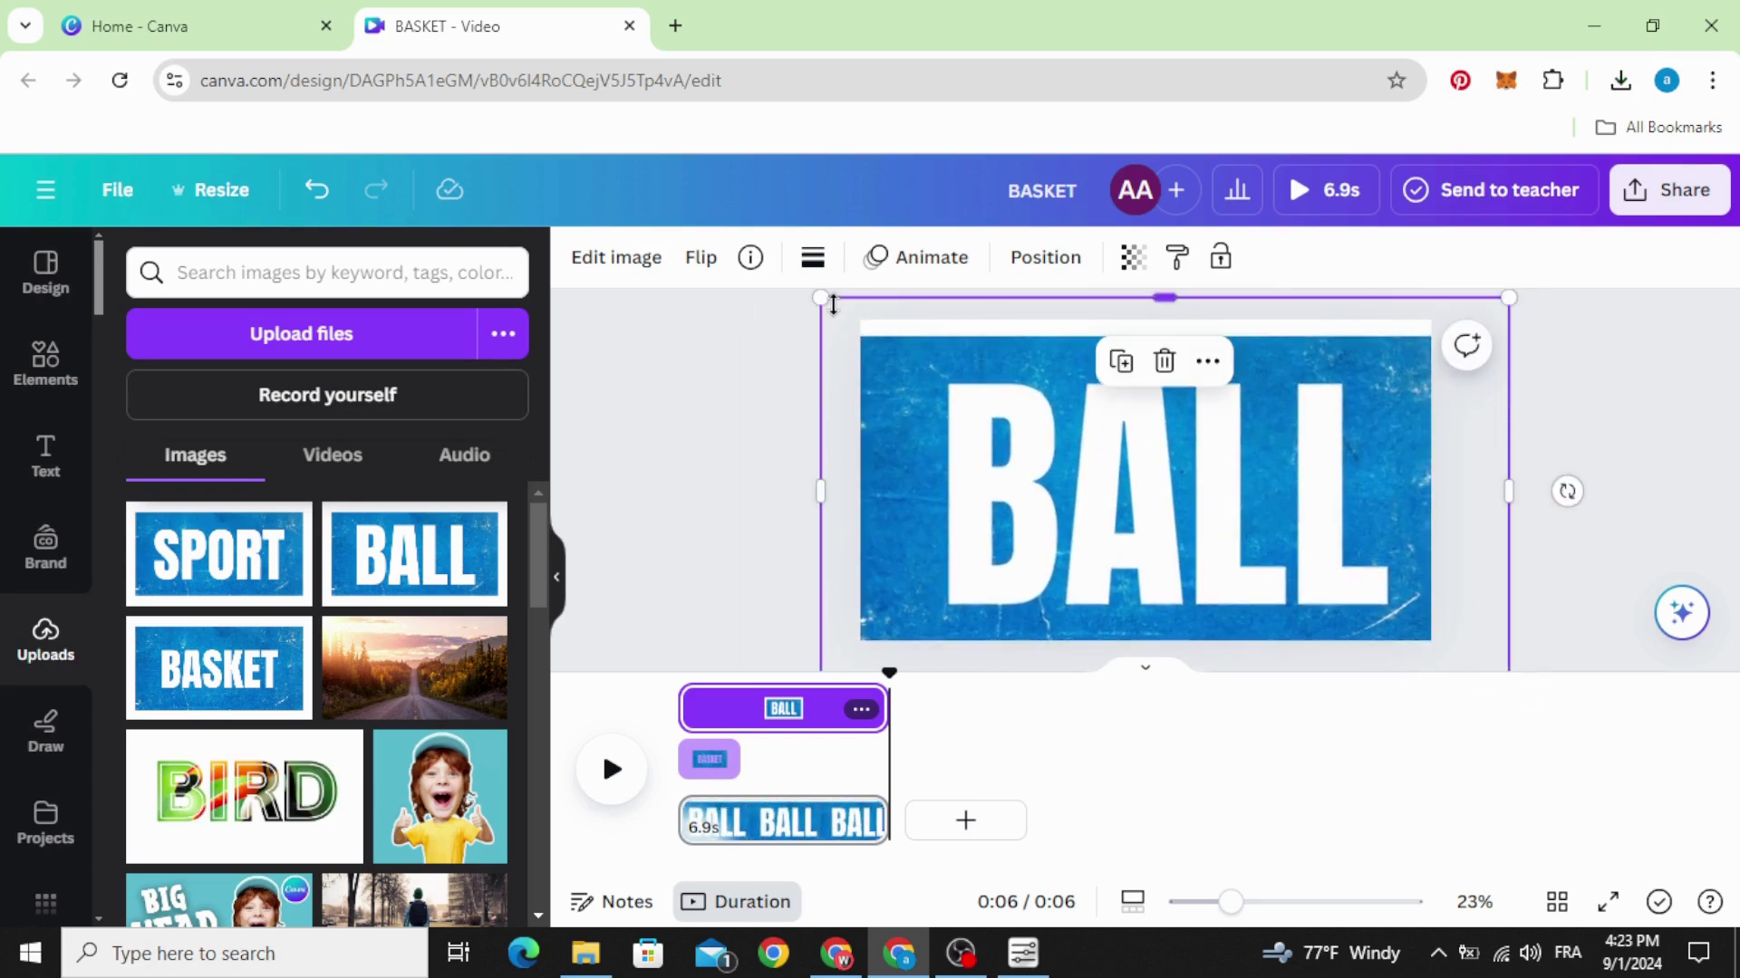
{"action": "left_click_drag", "start_coordinate": [820, 300], "coordinate": [788, 289]}
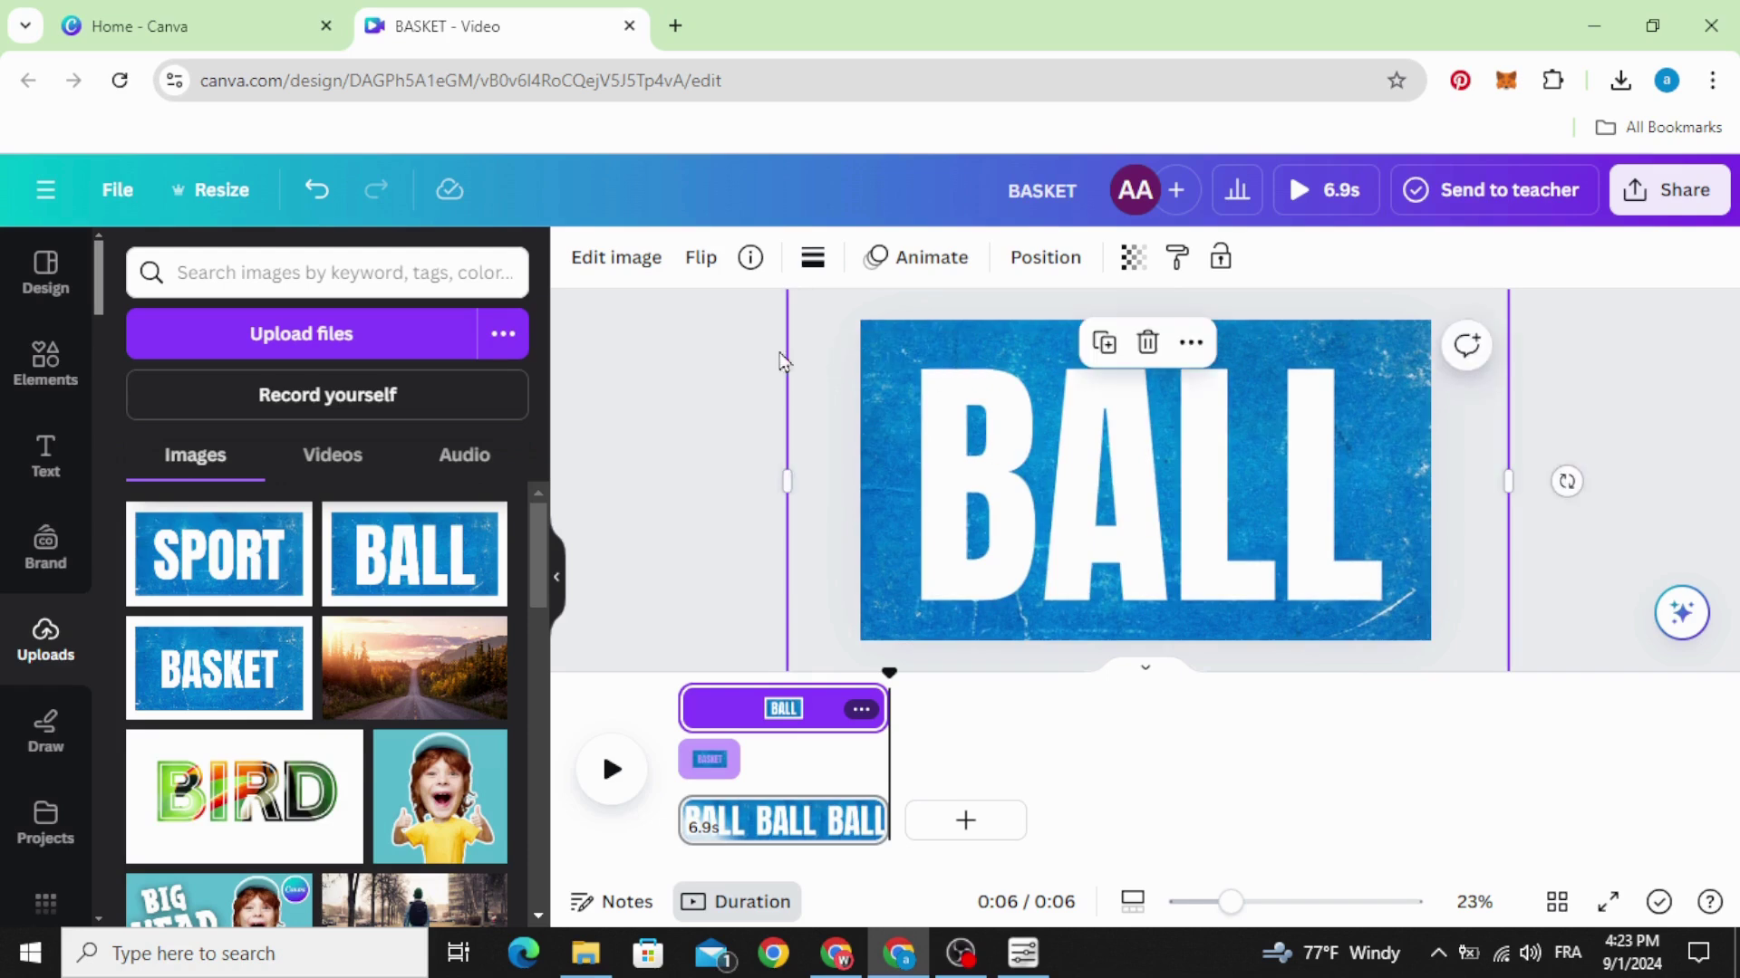
Remove the BALL image's background and trim its timing to start where BASKET ends and stop before the end of the page.
{"action": "left_click", "coordinate": [606, 264]}
{"action": "left_click", "coordinate": [185, 453]}
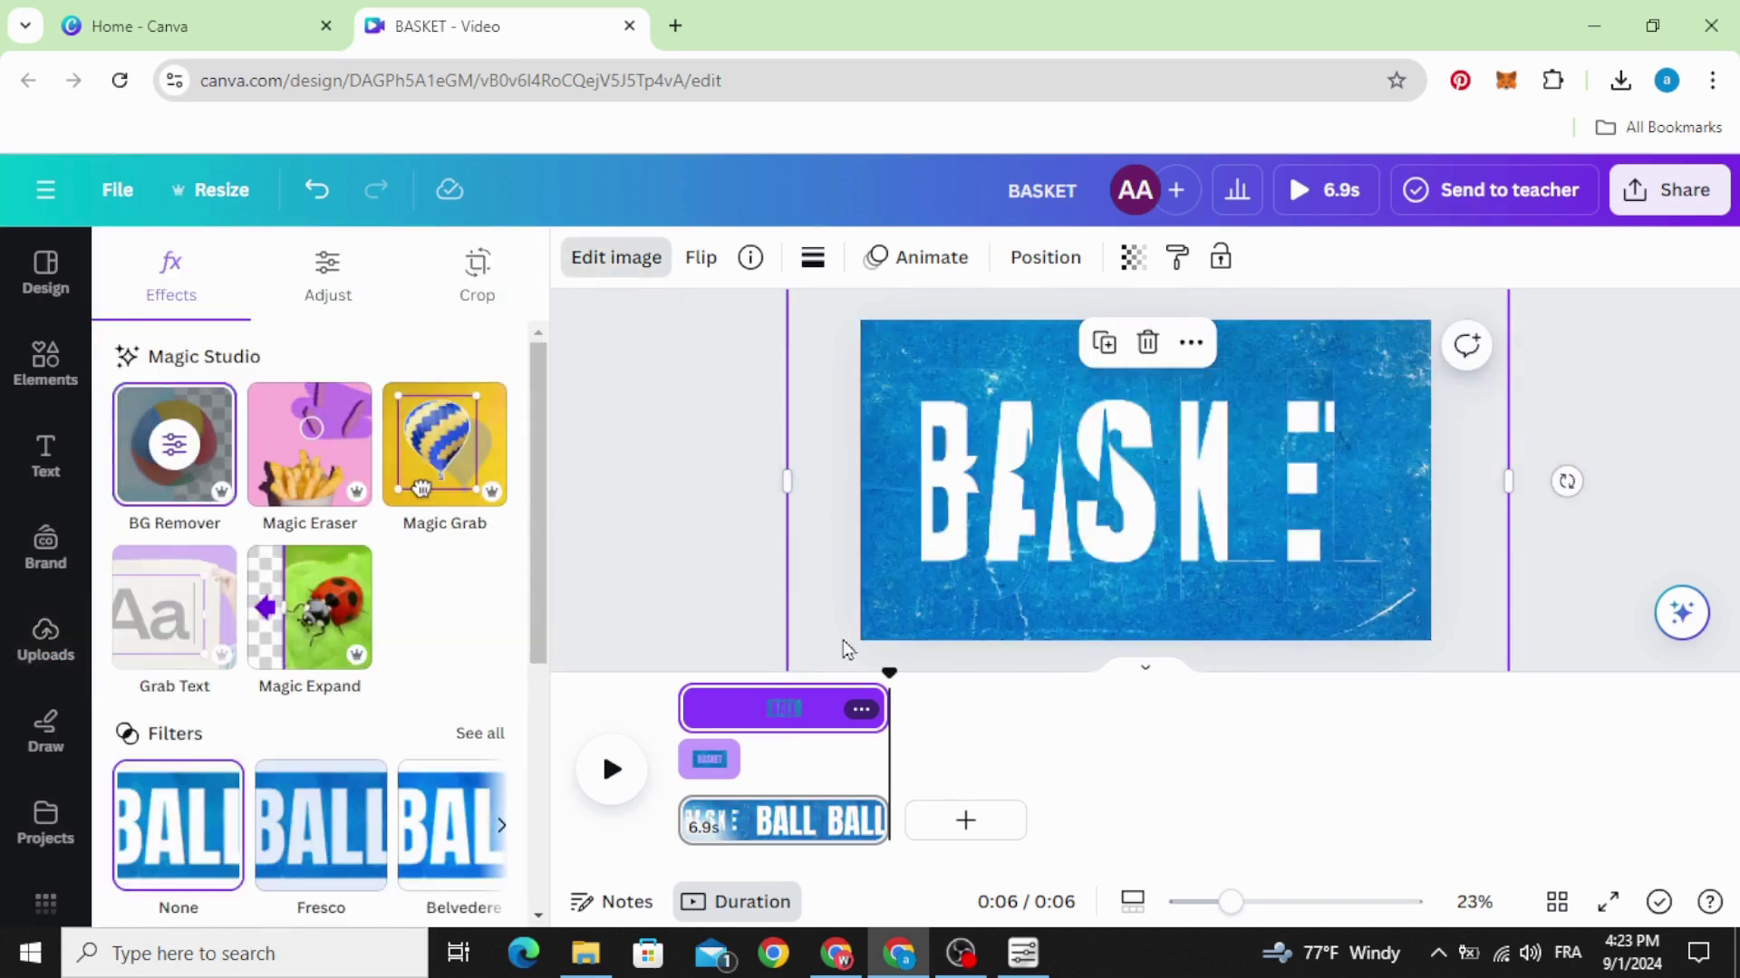
{"action": "left_click_drag", "start_coordinate": [679, 703], "coordinate": [732, 703]}
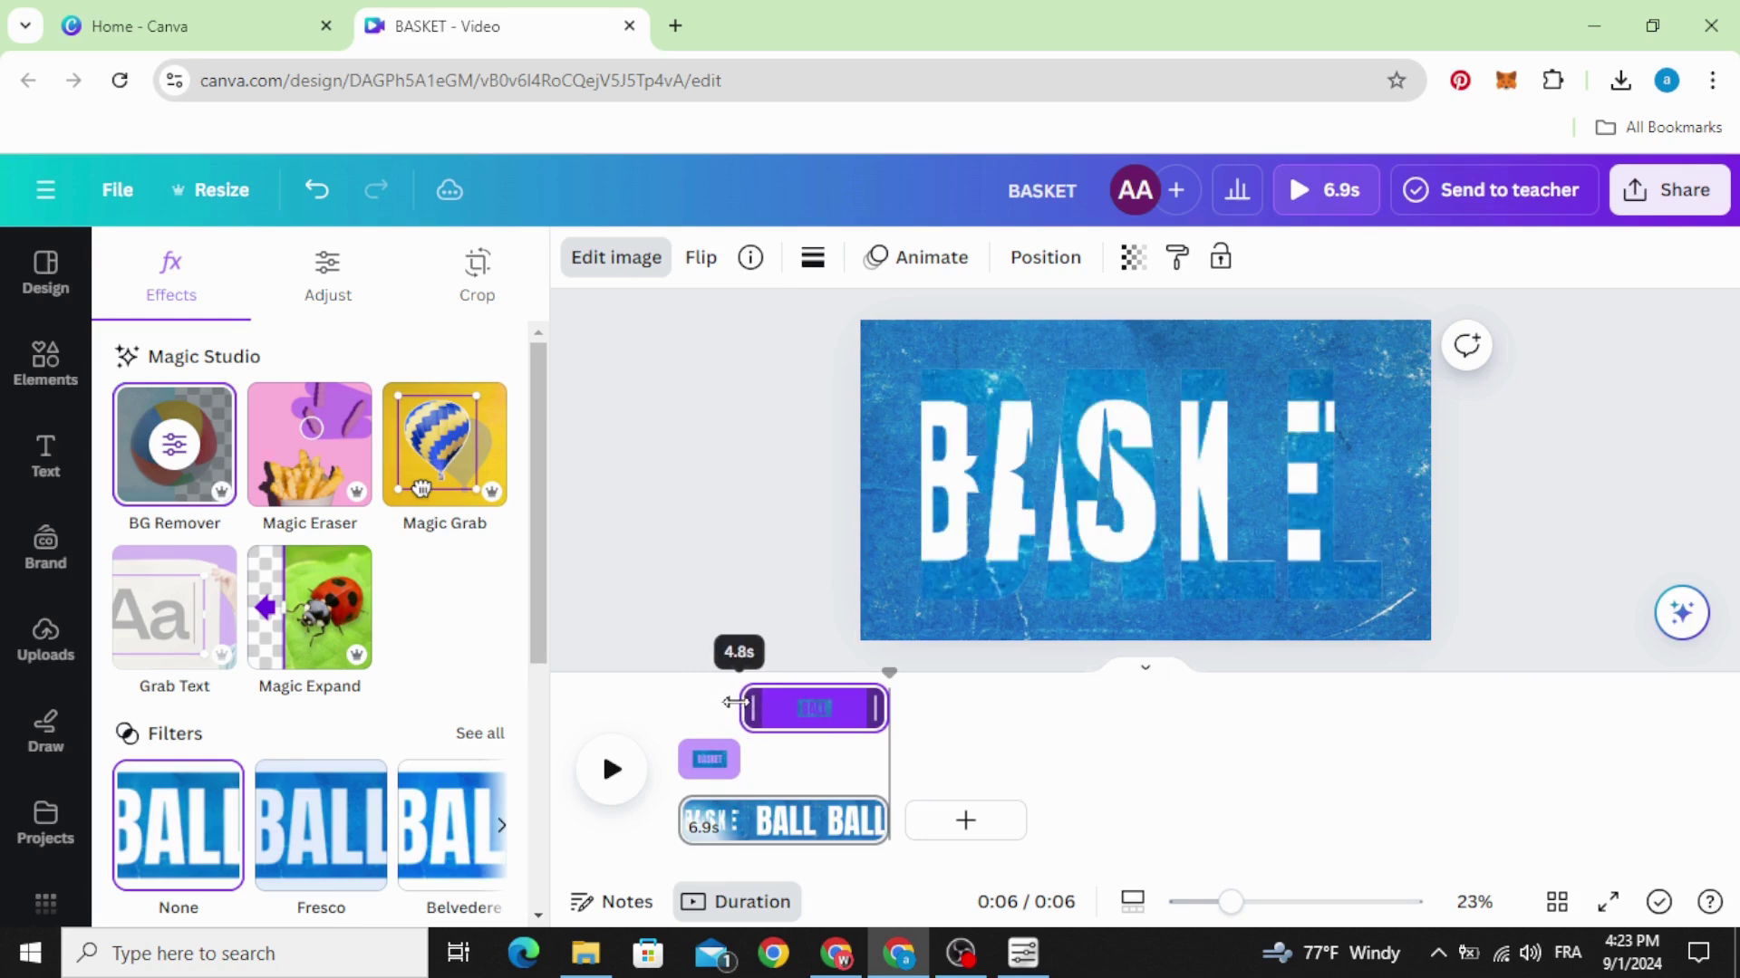
{"action": "left_click", "coordinate": [774, 730]}
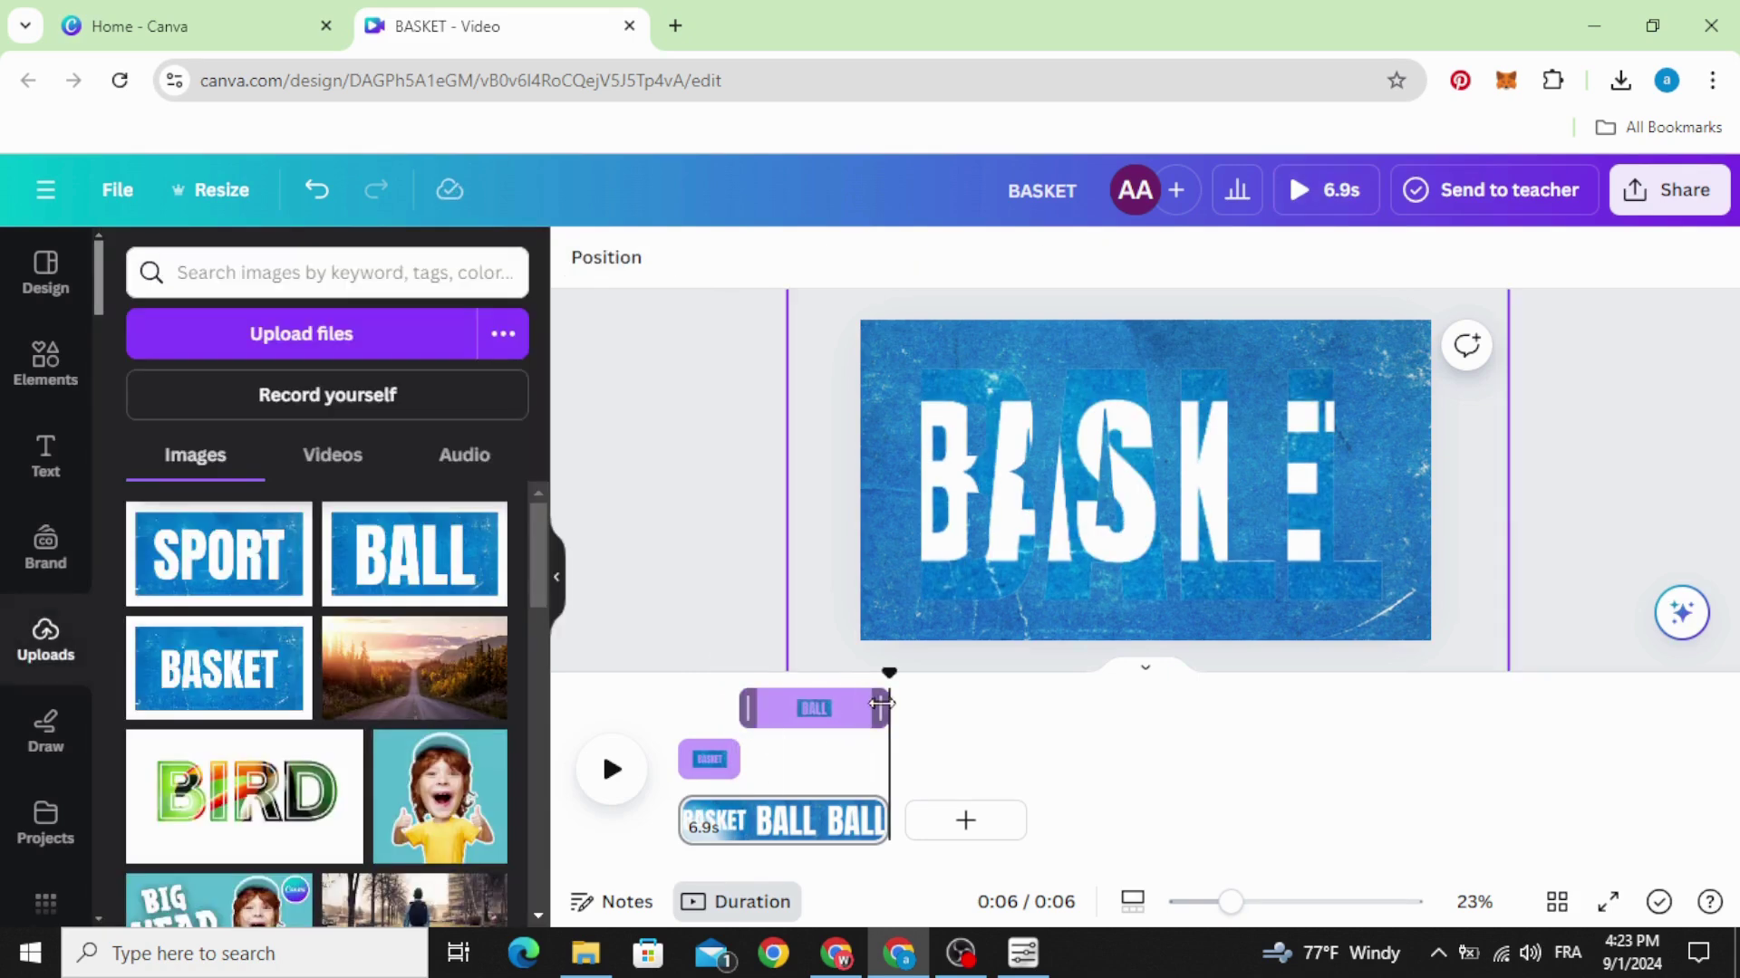
{"action": "left_click_drag", "start_coordinate": [881, 703], "coordinate": [741, 705]}
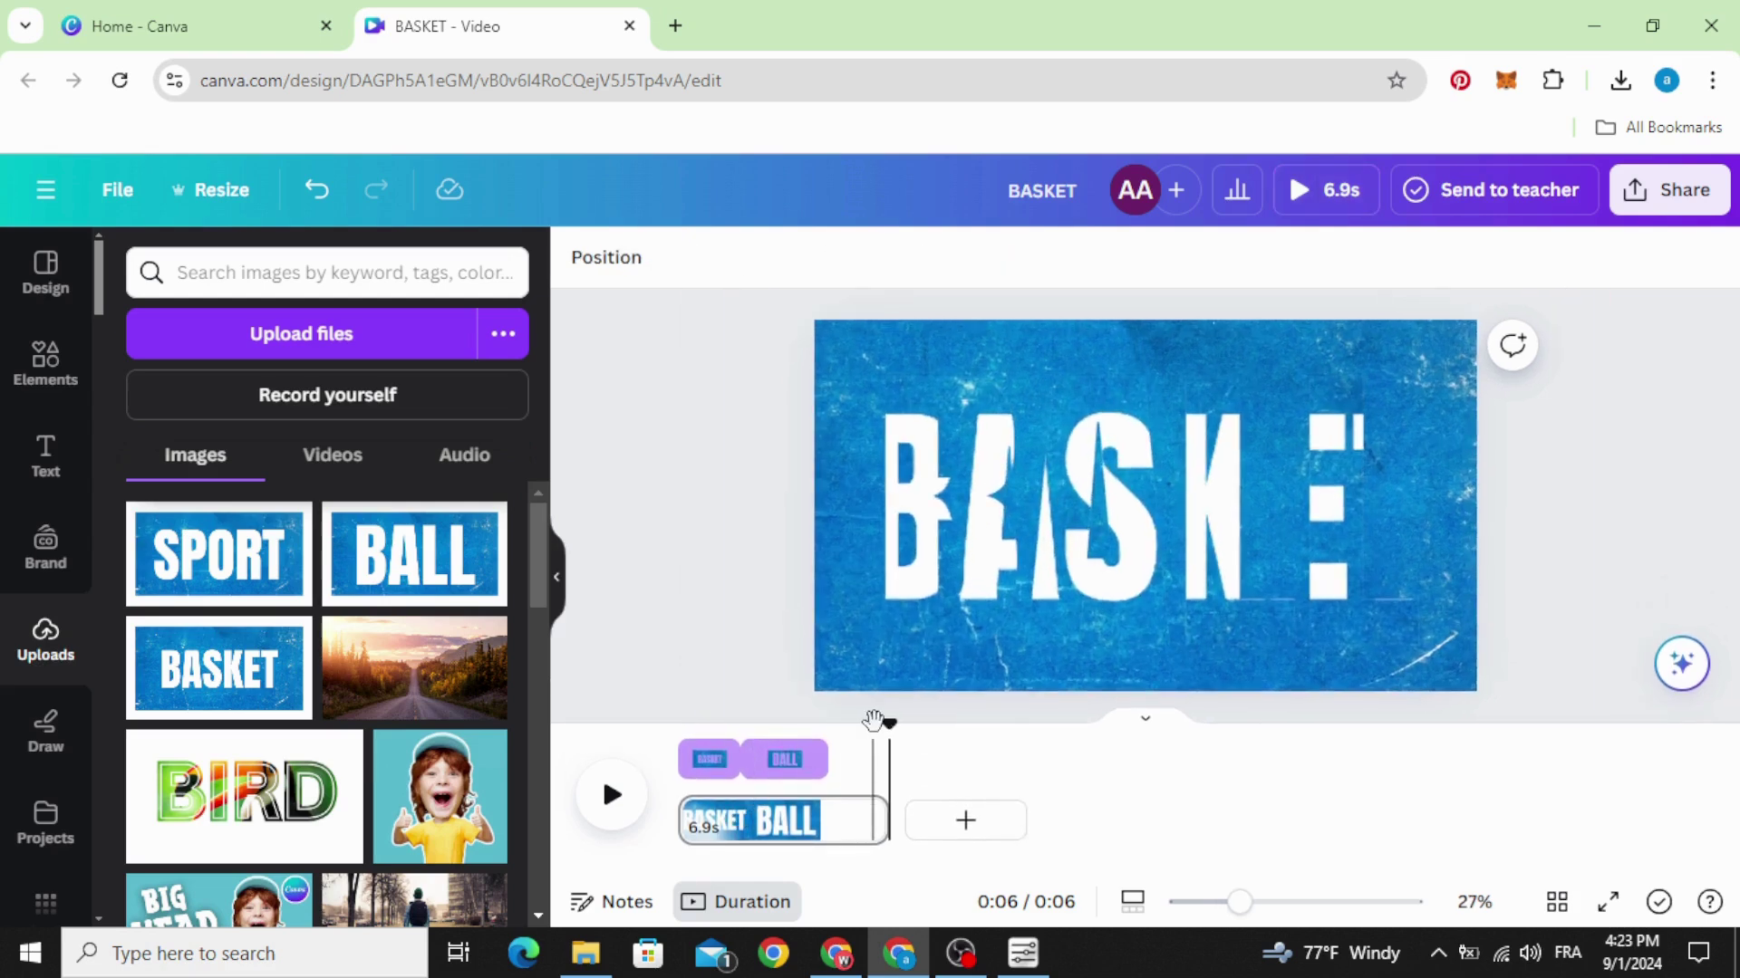
Place the uploaded SPORT image on the page and enlarge it until its blue texture covers the whole page.
{"action": "left_click_drag", "start_coordinate": [872, 721], "coordinate": [776, 723]}
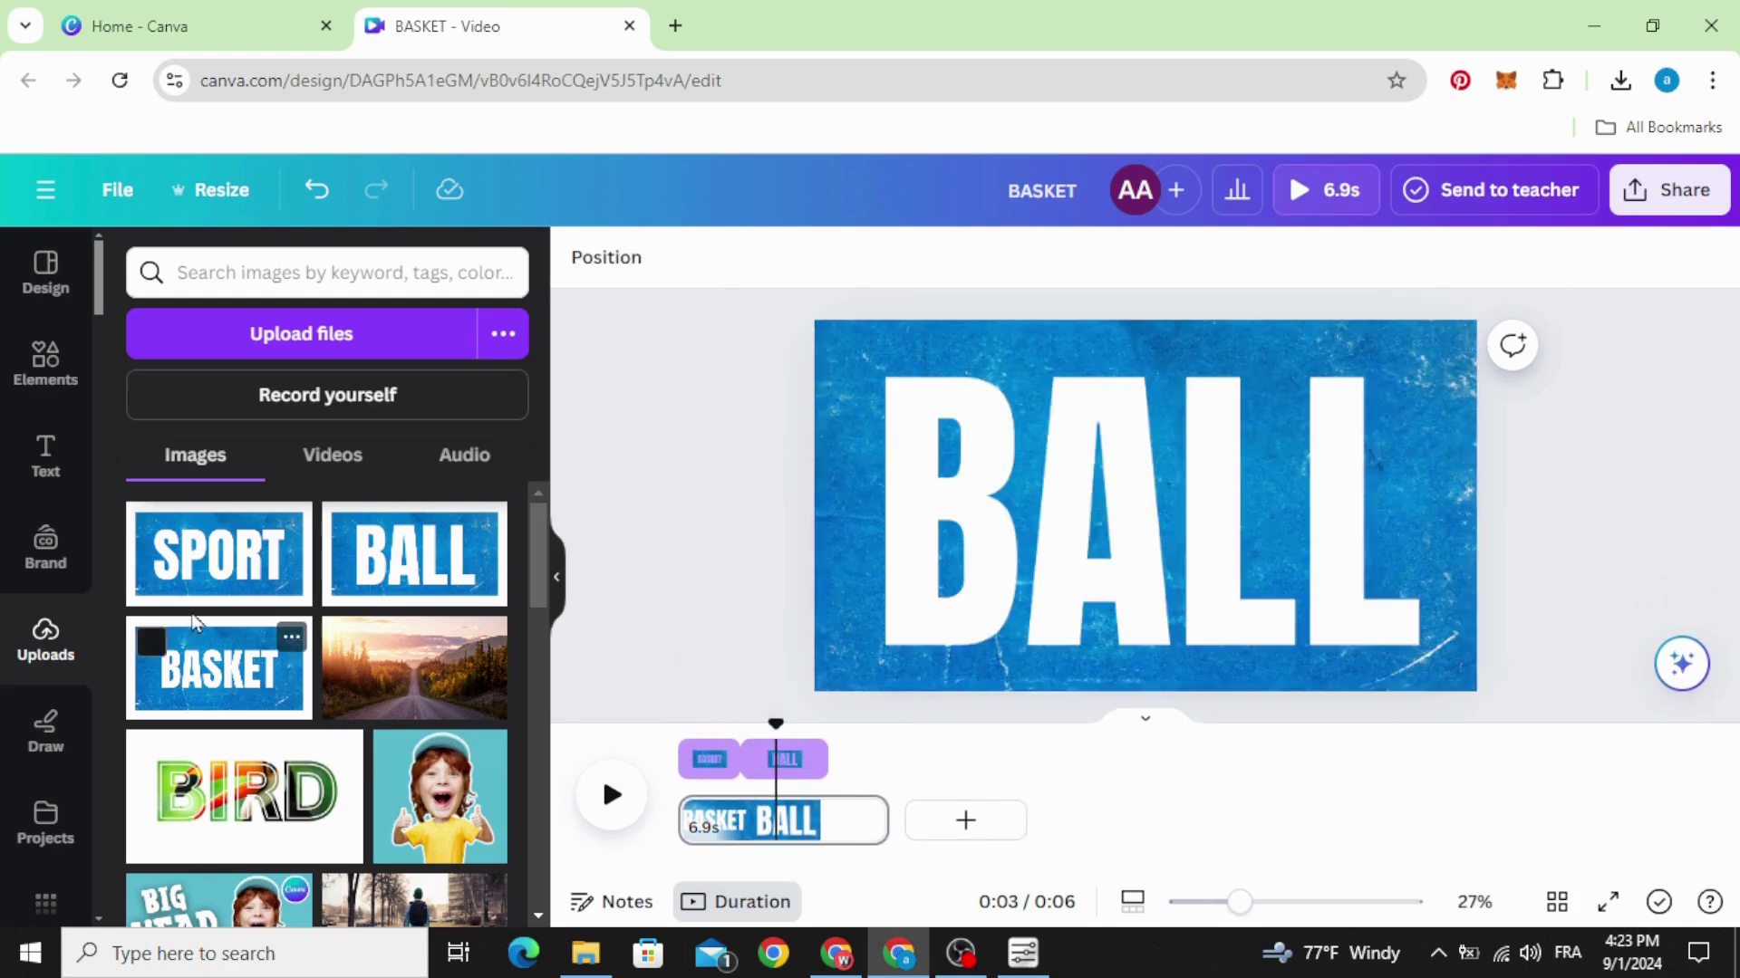
{"action": "left_click_drag", "start_coordinate": [214, 550], "coordinate": [979, 459]}
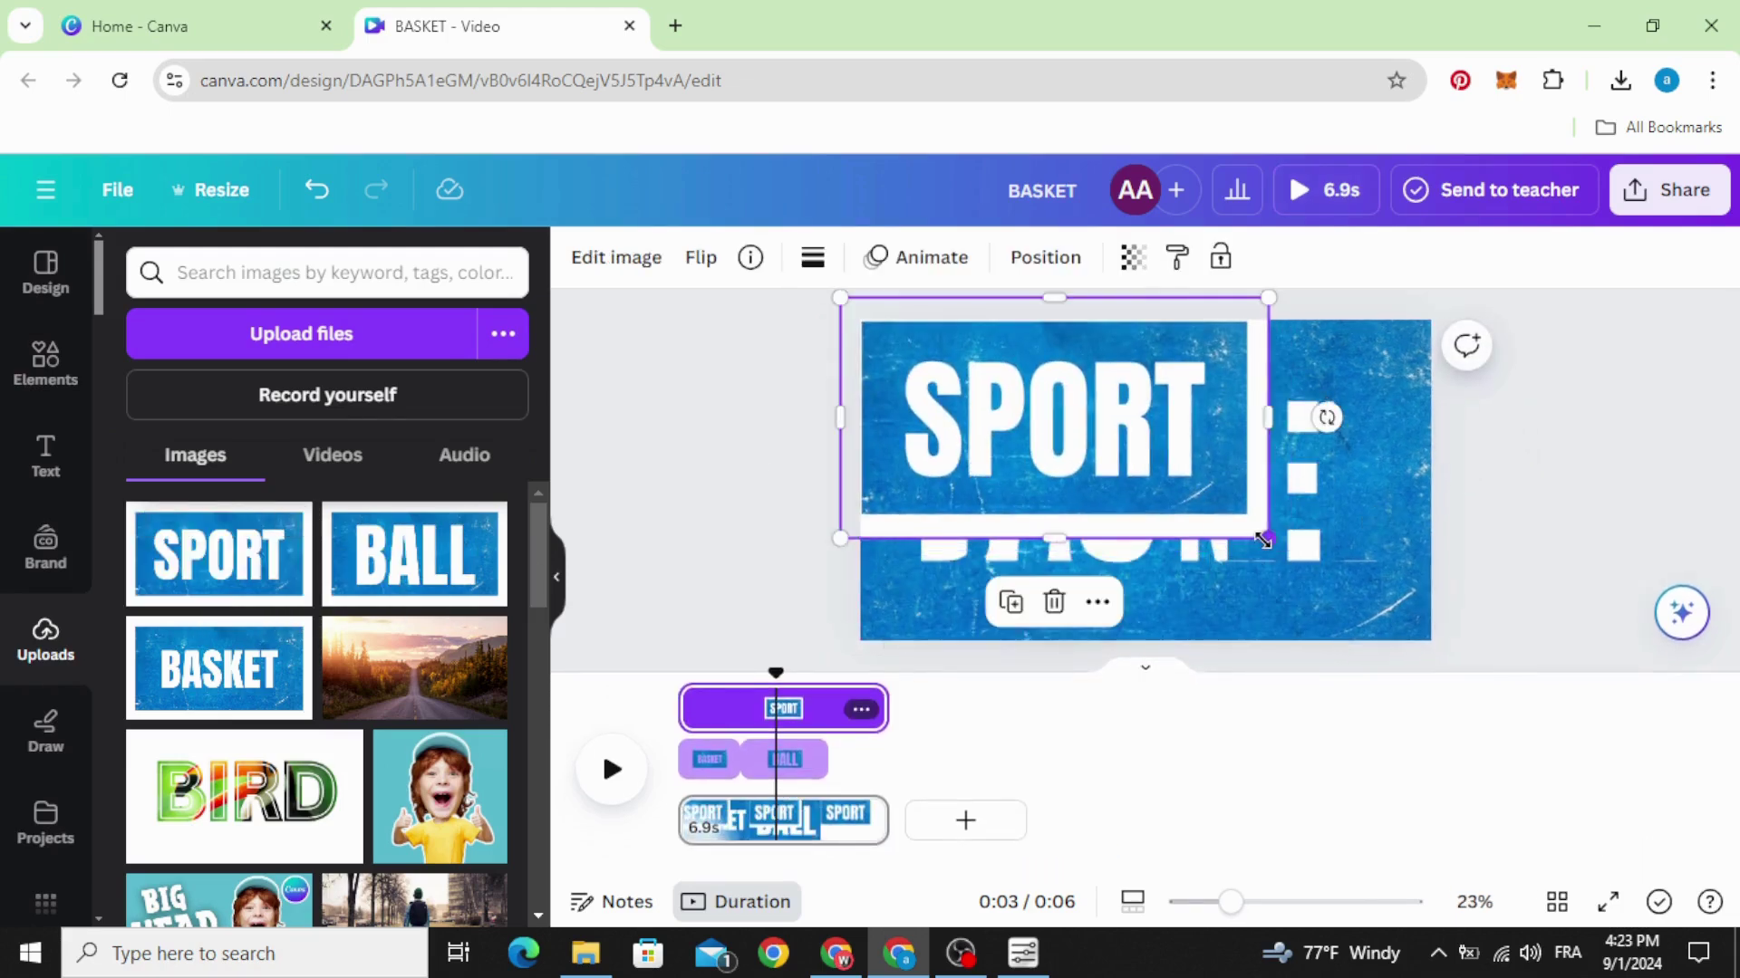
{"action": "left_click_drag", "start_coordinate": [1264, 541], "coordinate": [1217, 536]}
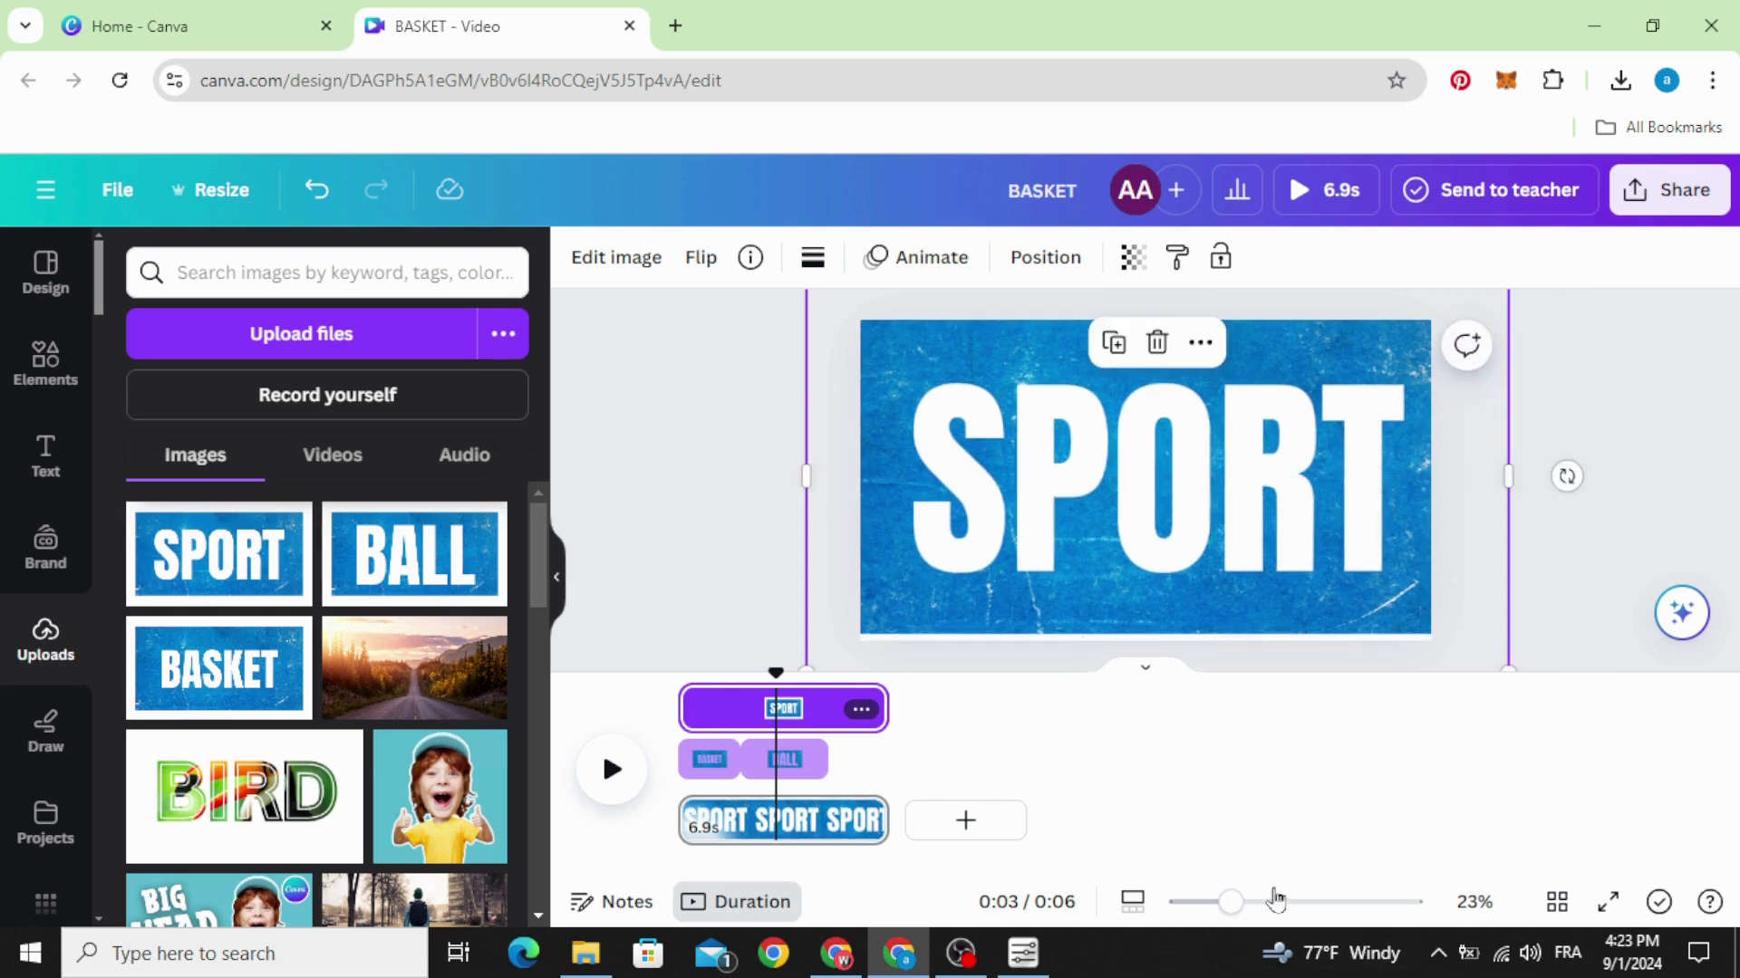
{"action": "left_click_drag", "start_coordinate": [1232, 905], "coordinate": [1215, 902]}
{"action": "left_click_drag", "start_coordinate": [1436, 632], "coordinate": [1482, 662]}
{"action": "left_click_drag", "start_coordinate": [1285, 576], "coordinate": [1255, 567]}
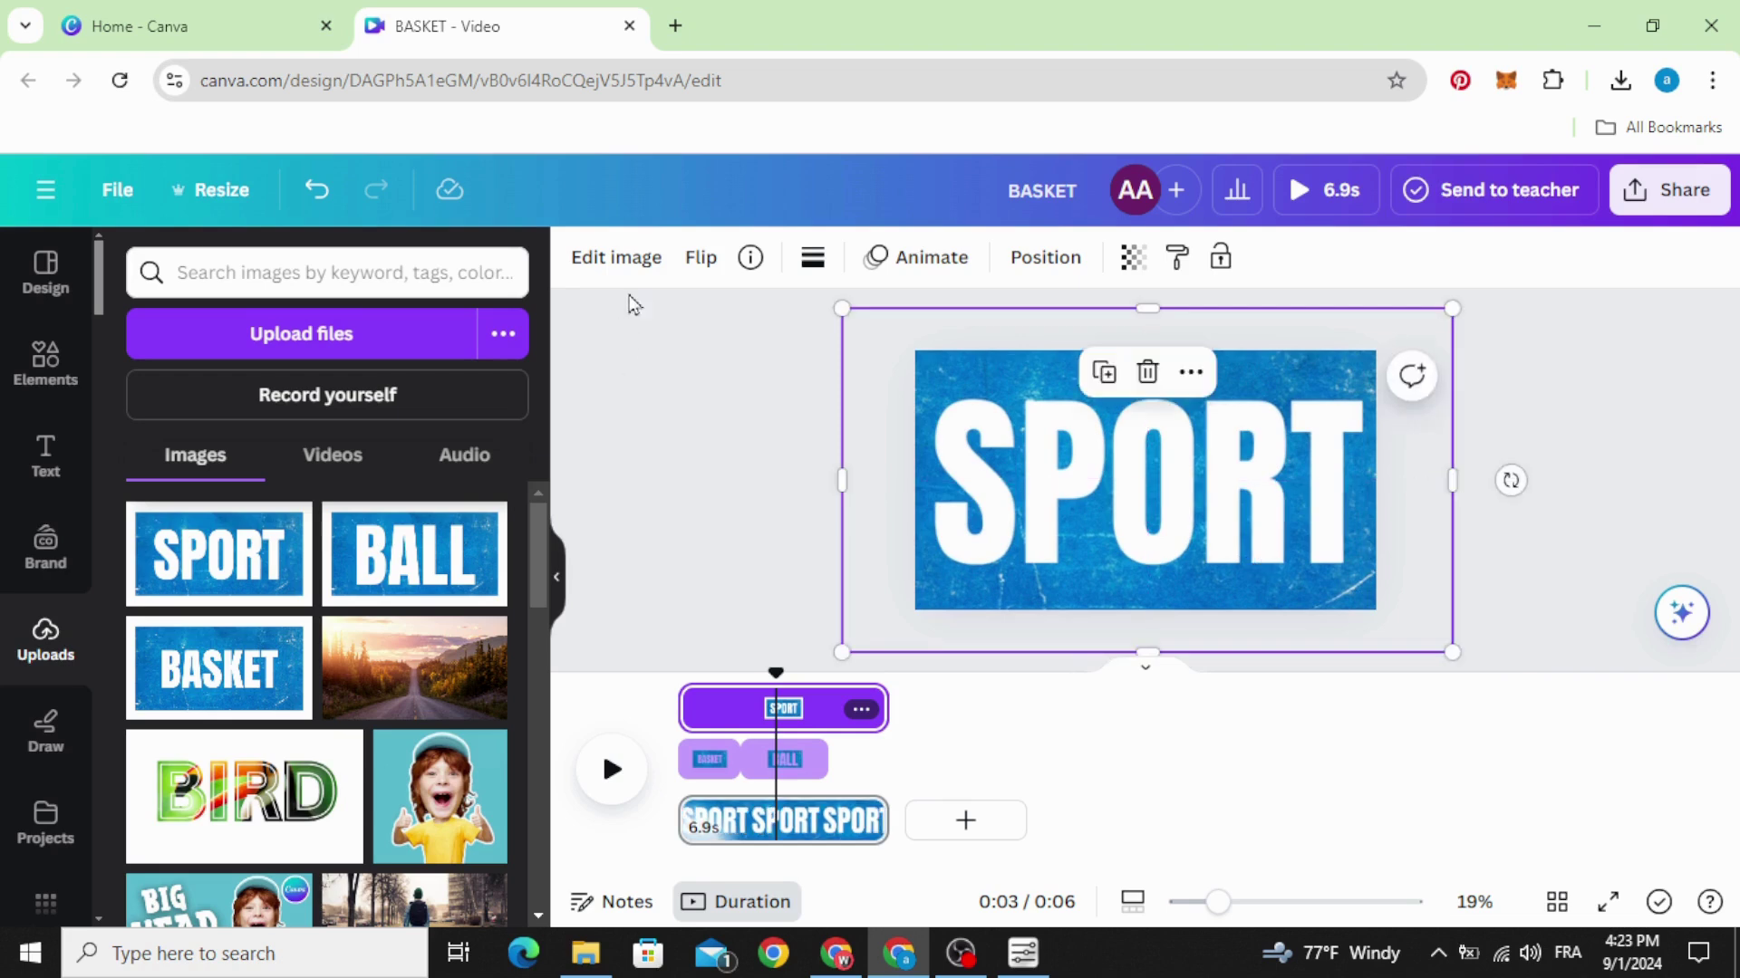
Remove the SPORT image's background and trim its timing to run from the end of BALL to the end of the page.
{"action": "left_click", "coordinate": [622, 258]}
{"action": "left_click", "coordinate": [182, 444]}
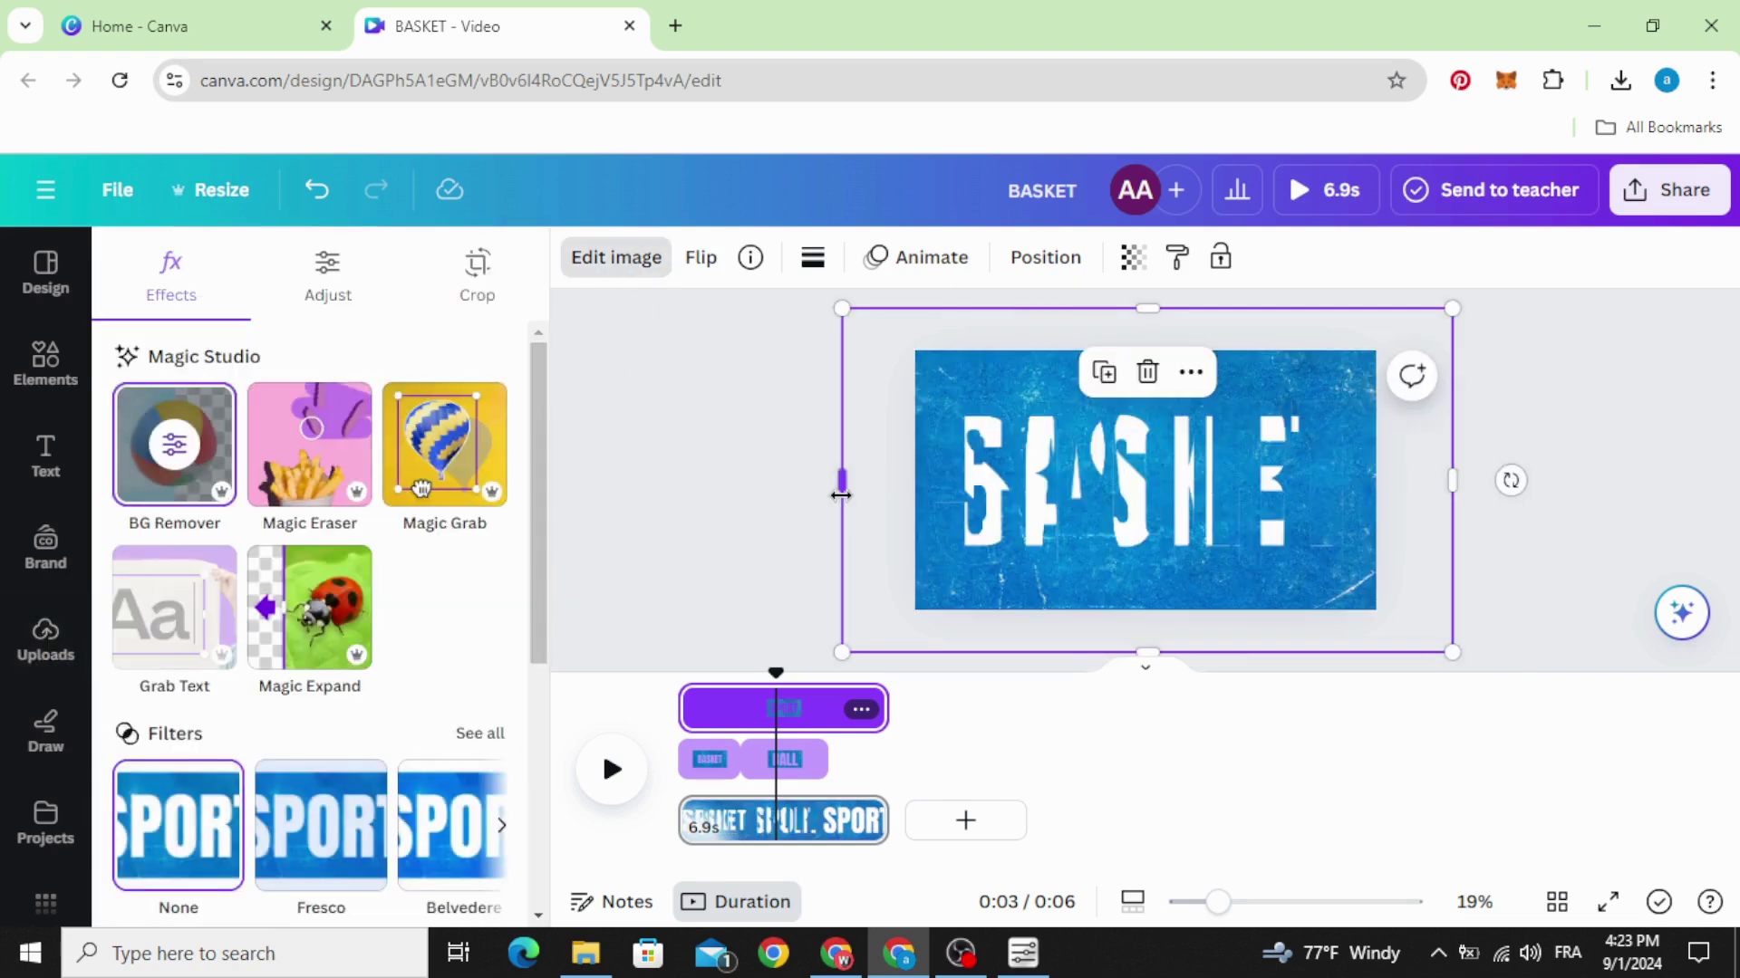
{"action": "left_click_drag", "start_coordinate": [693, 706], "coordinate": [770, 708]}
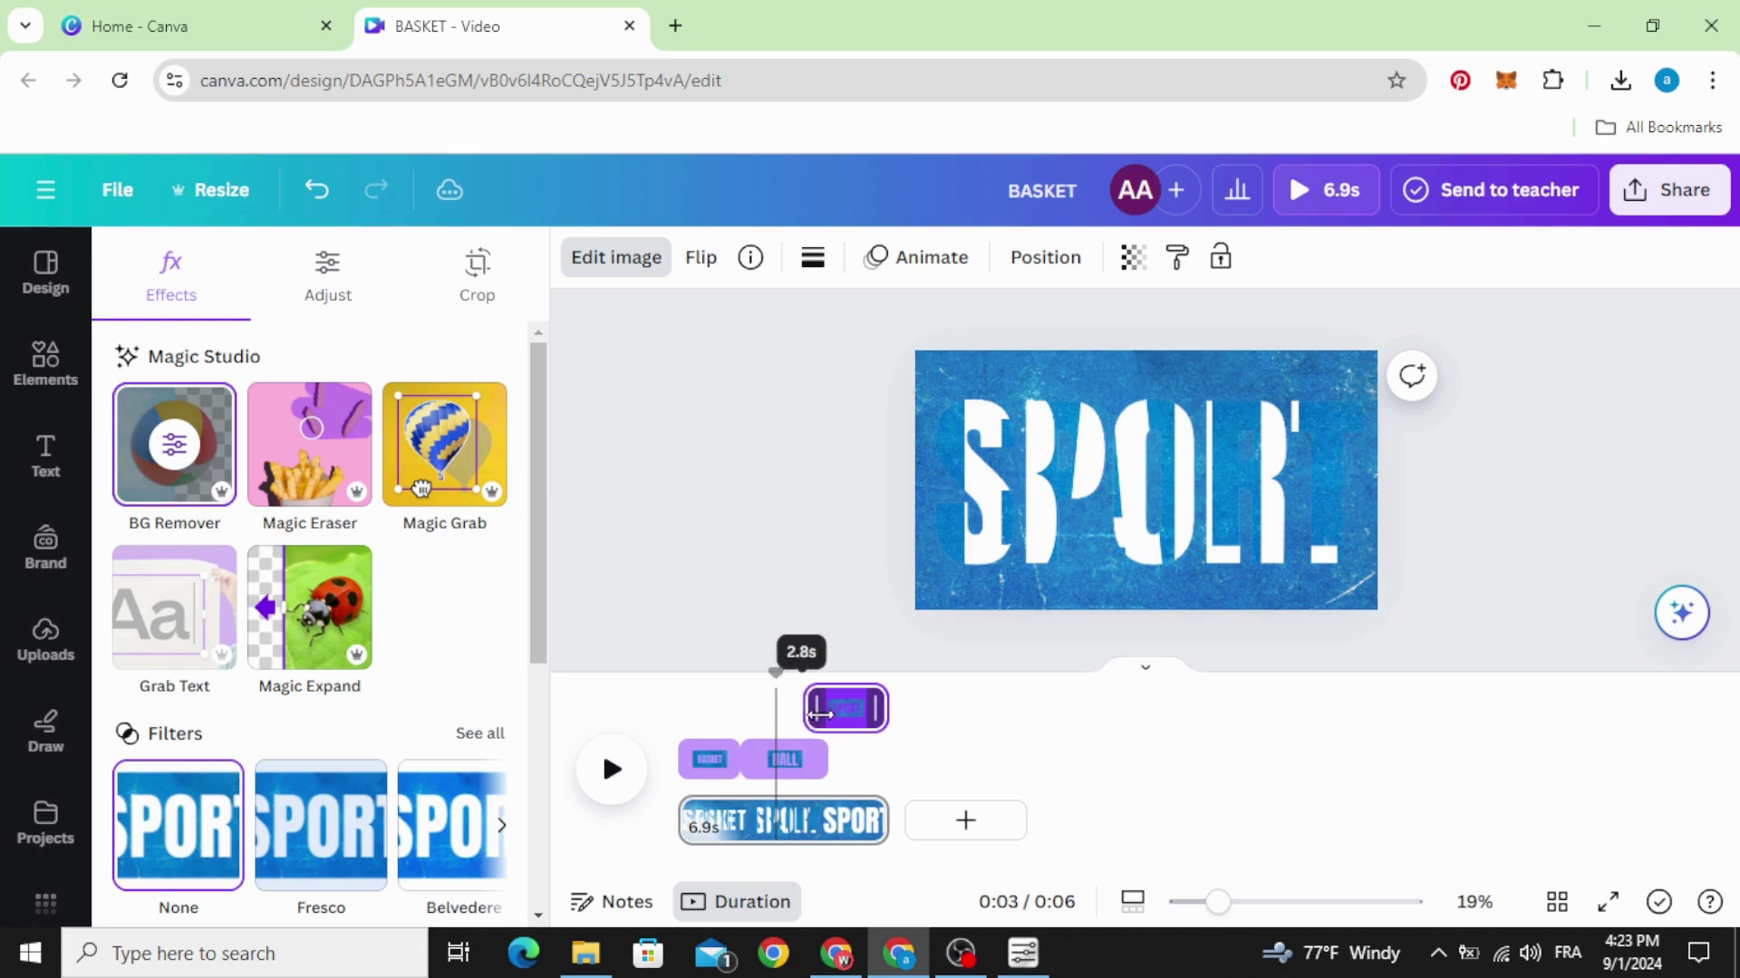
{"action": "left_click_drag", "start_coordinate": [834, 715], "coordinate": [856, 757]}
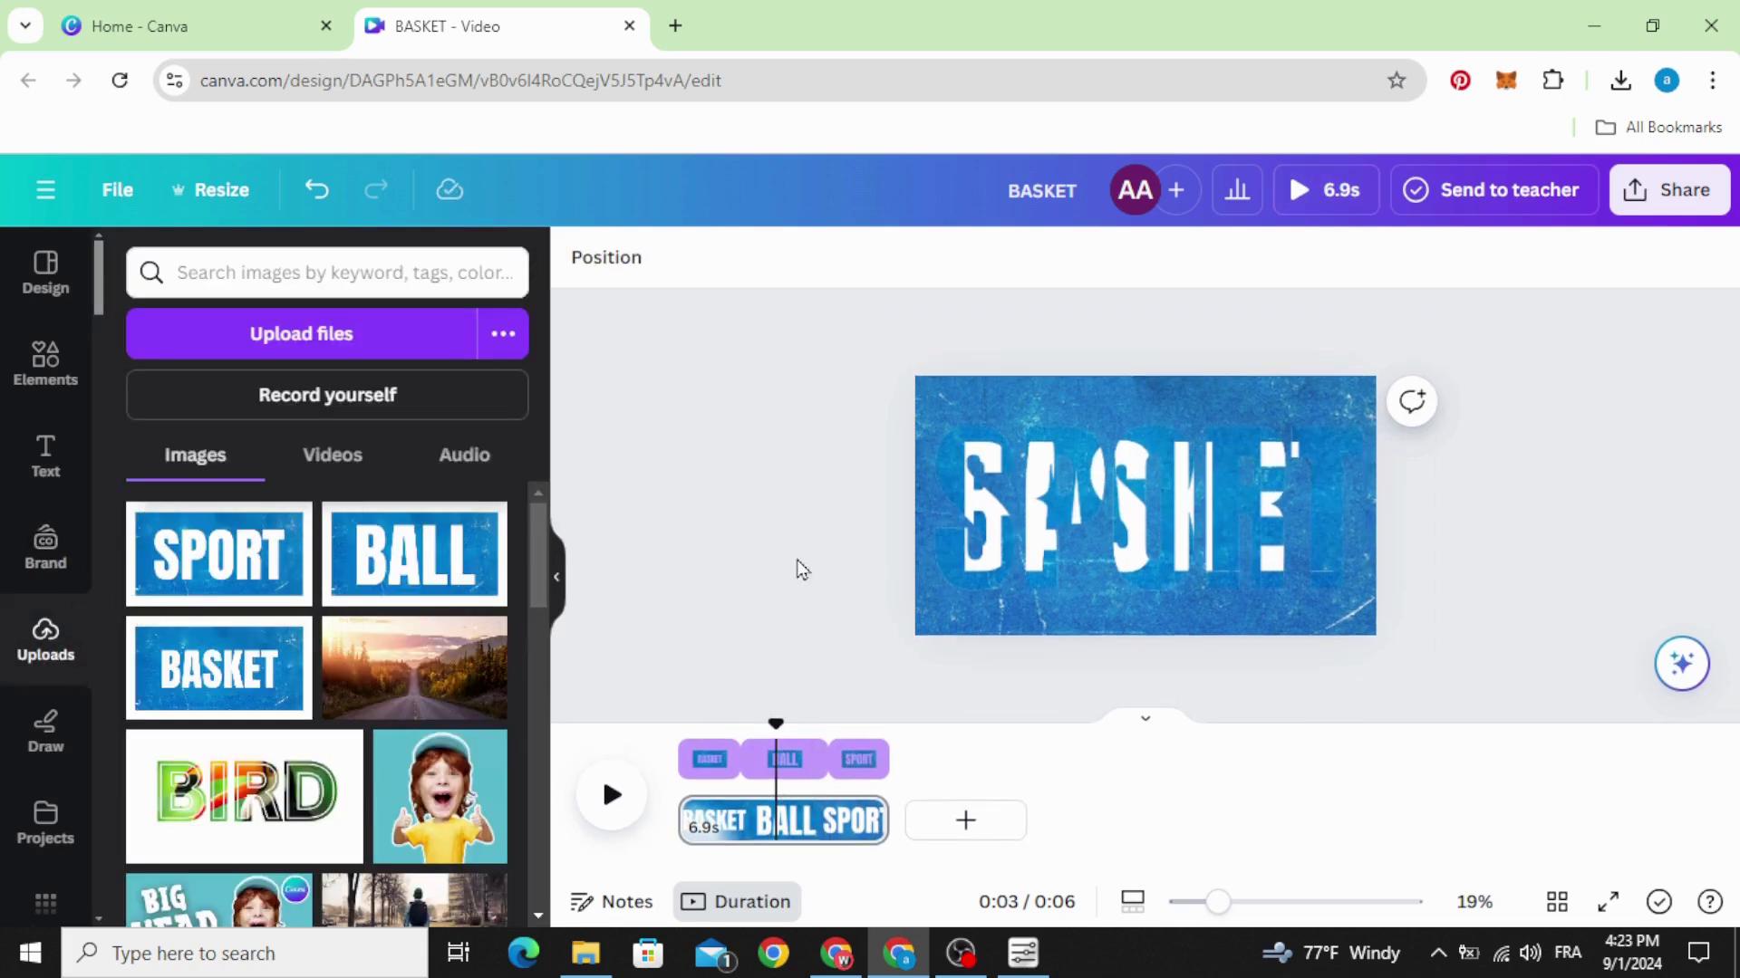
Add the uploaded 6.6 s basketball video and resize it to fill the whole page.
{"action": "left_click", "coordinate": [328, 458]}
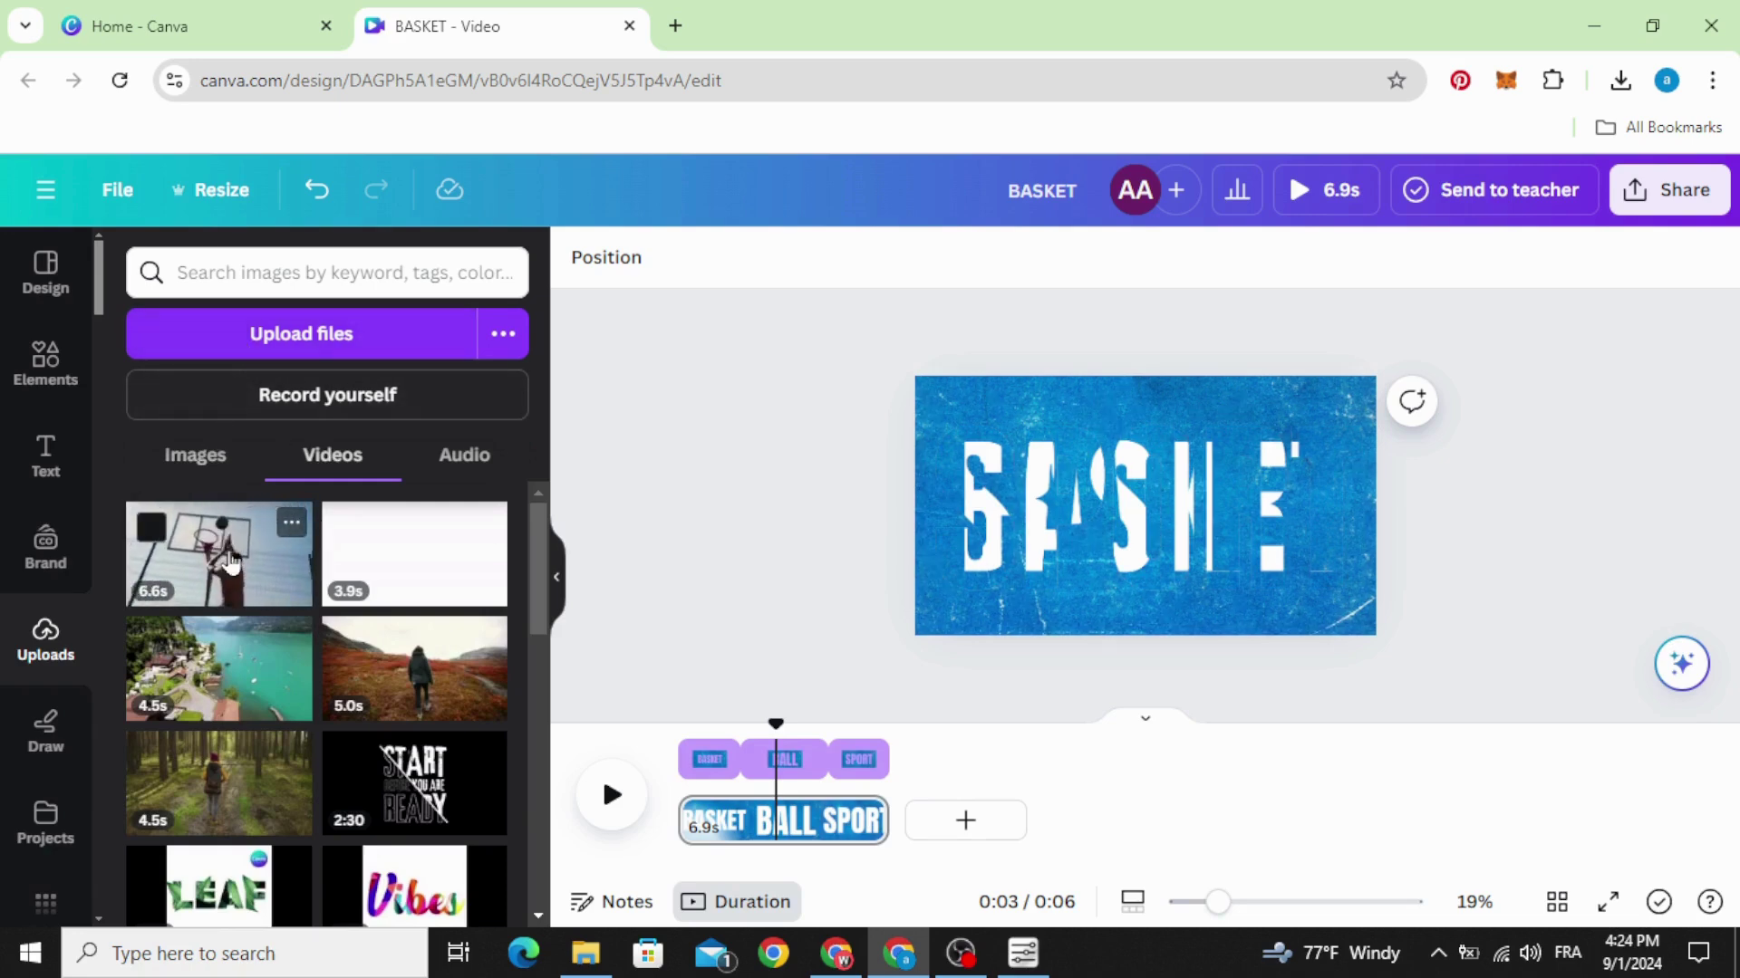
{"action": "left_click", "coordinate": [231, 562]}
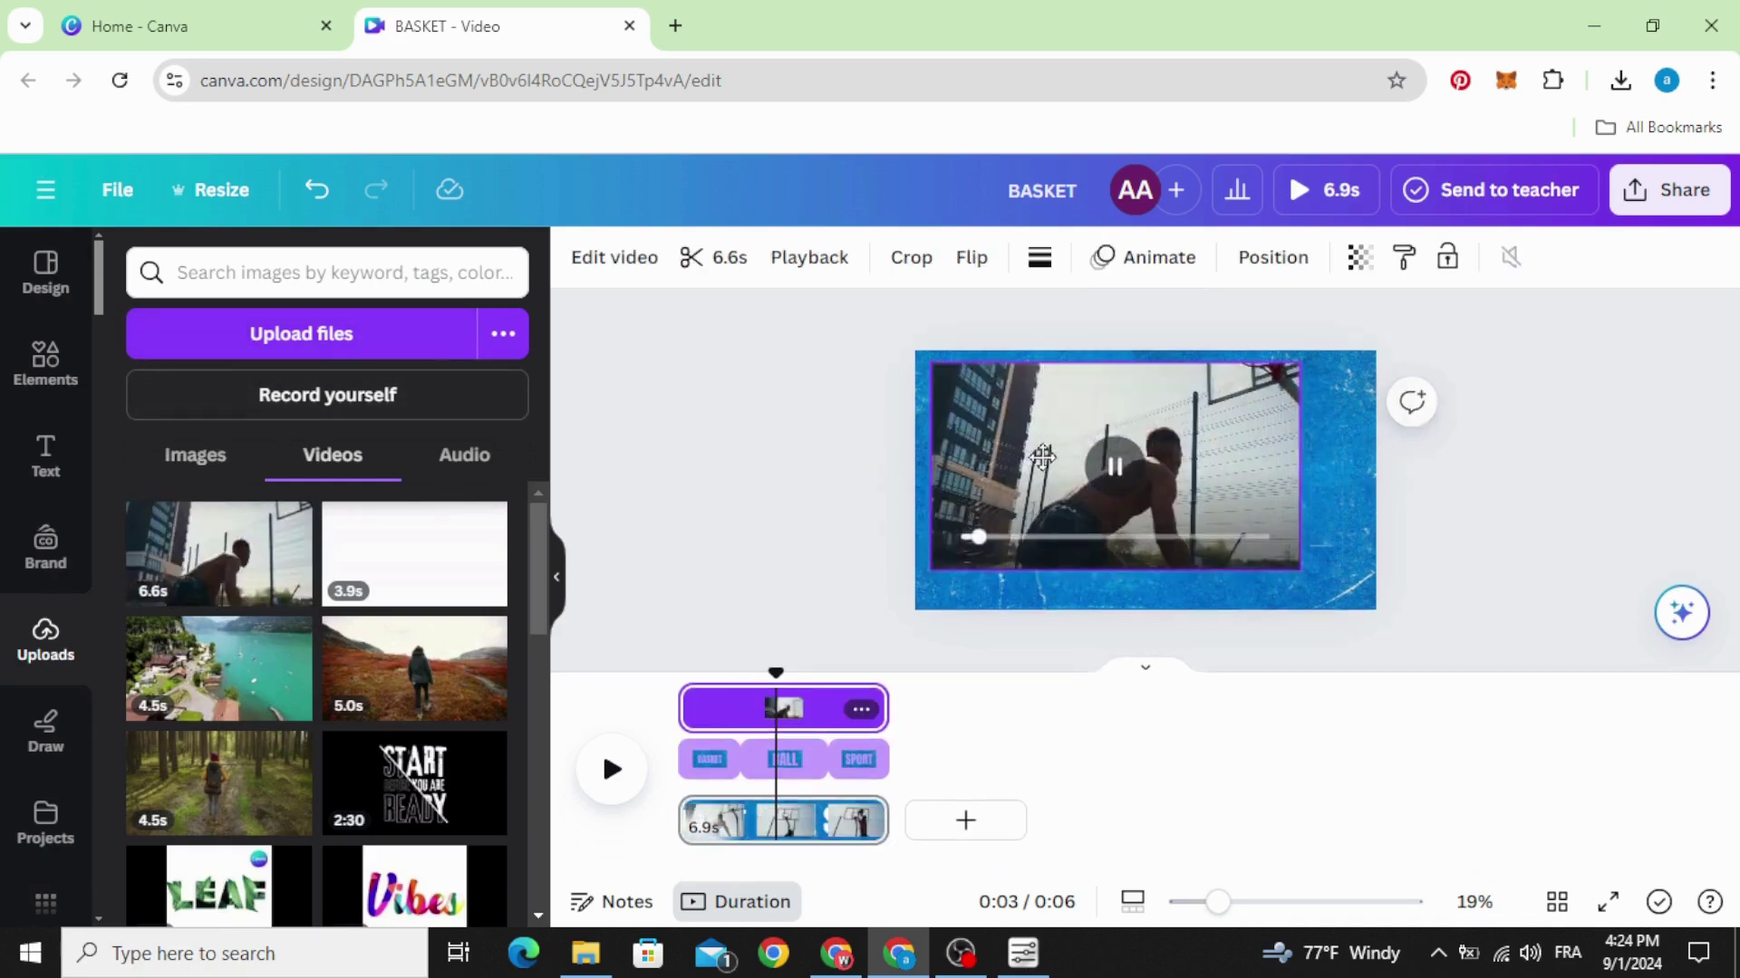
{"action": "left_click_drag", "start_coordinate": [1042, 456], "coordinate": [1028, 450]}
{"action": "left_click_drag", "start_coordinate": [1282, 564], "coordinate": [1375, 610]}
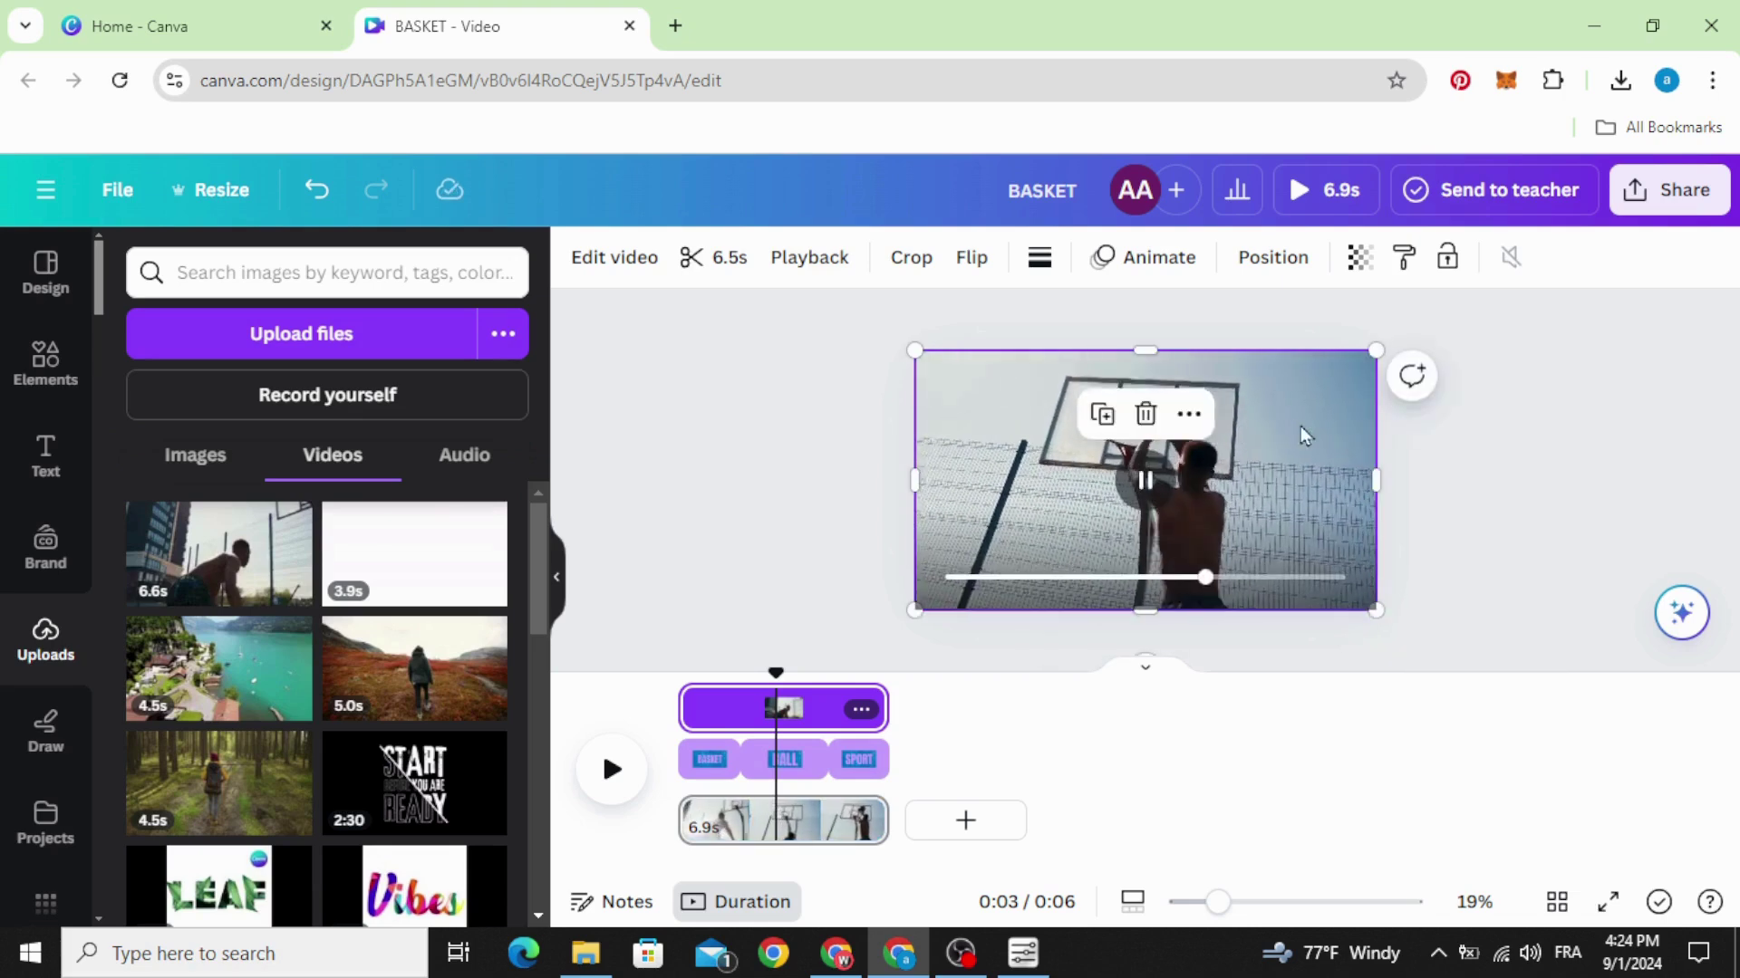
Send the basketball video to the back, behind the word images, and play the design from the start.
{"action": "right_click", "coordinate": [1004, 413]}
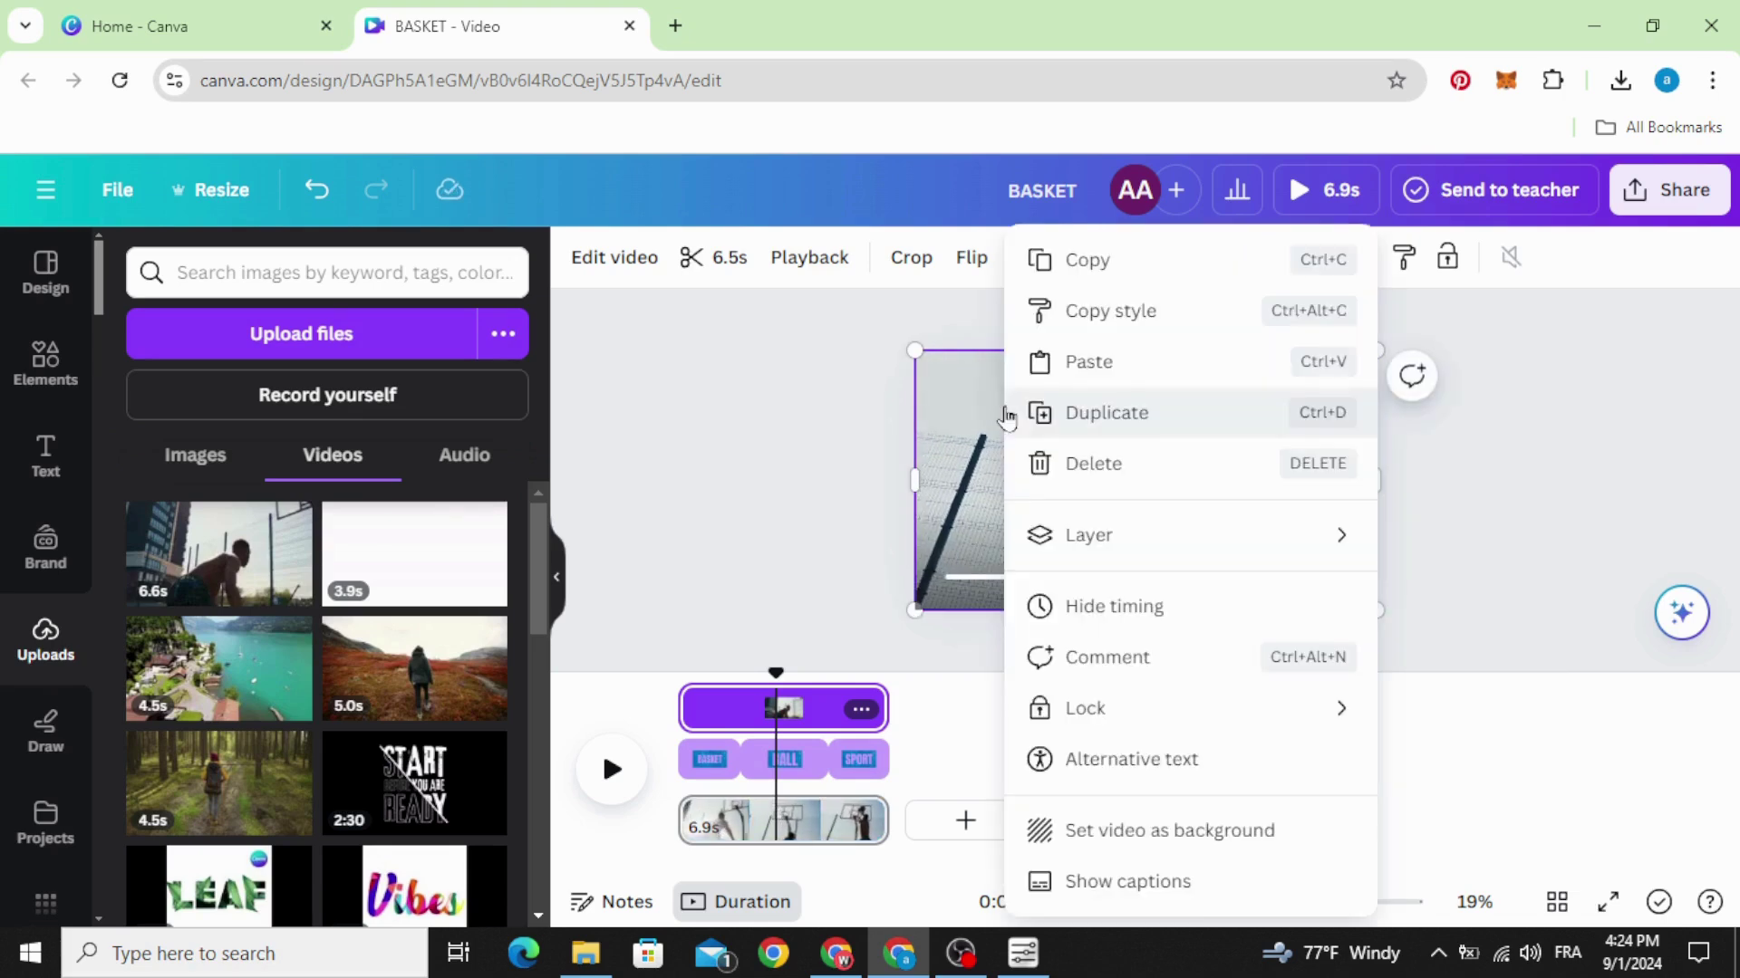
{"action": "mouse_move", "coordinate": [1225, 536]}
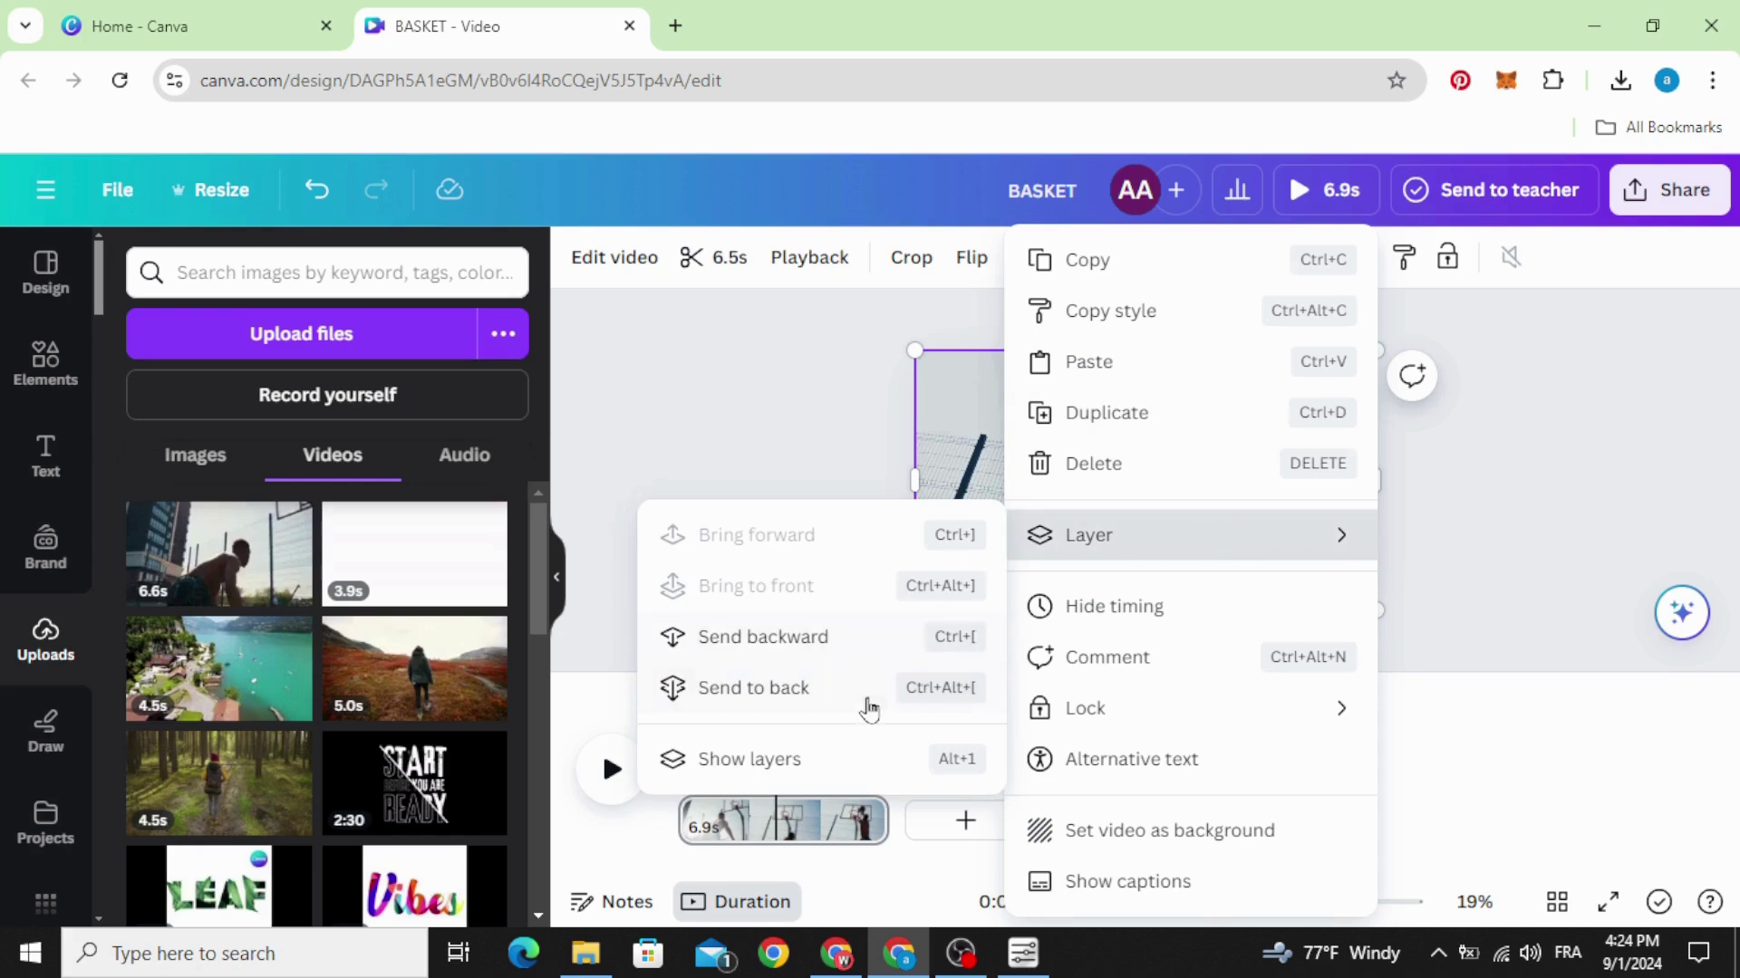
{"action": "left_click", "coordinate": [802, 690]}
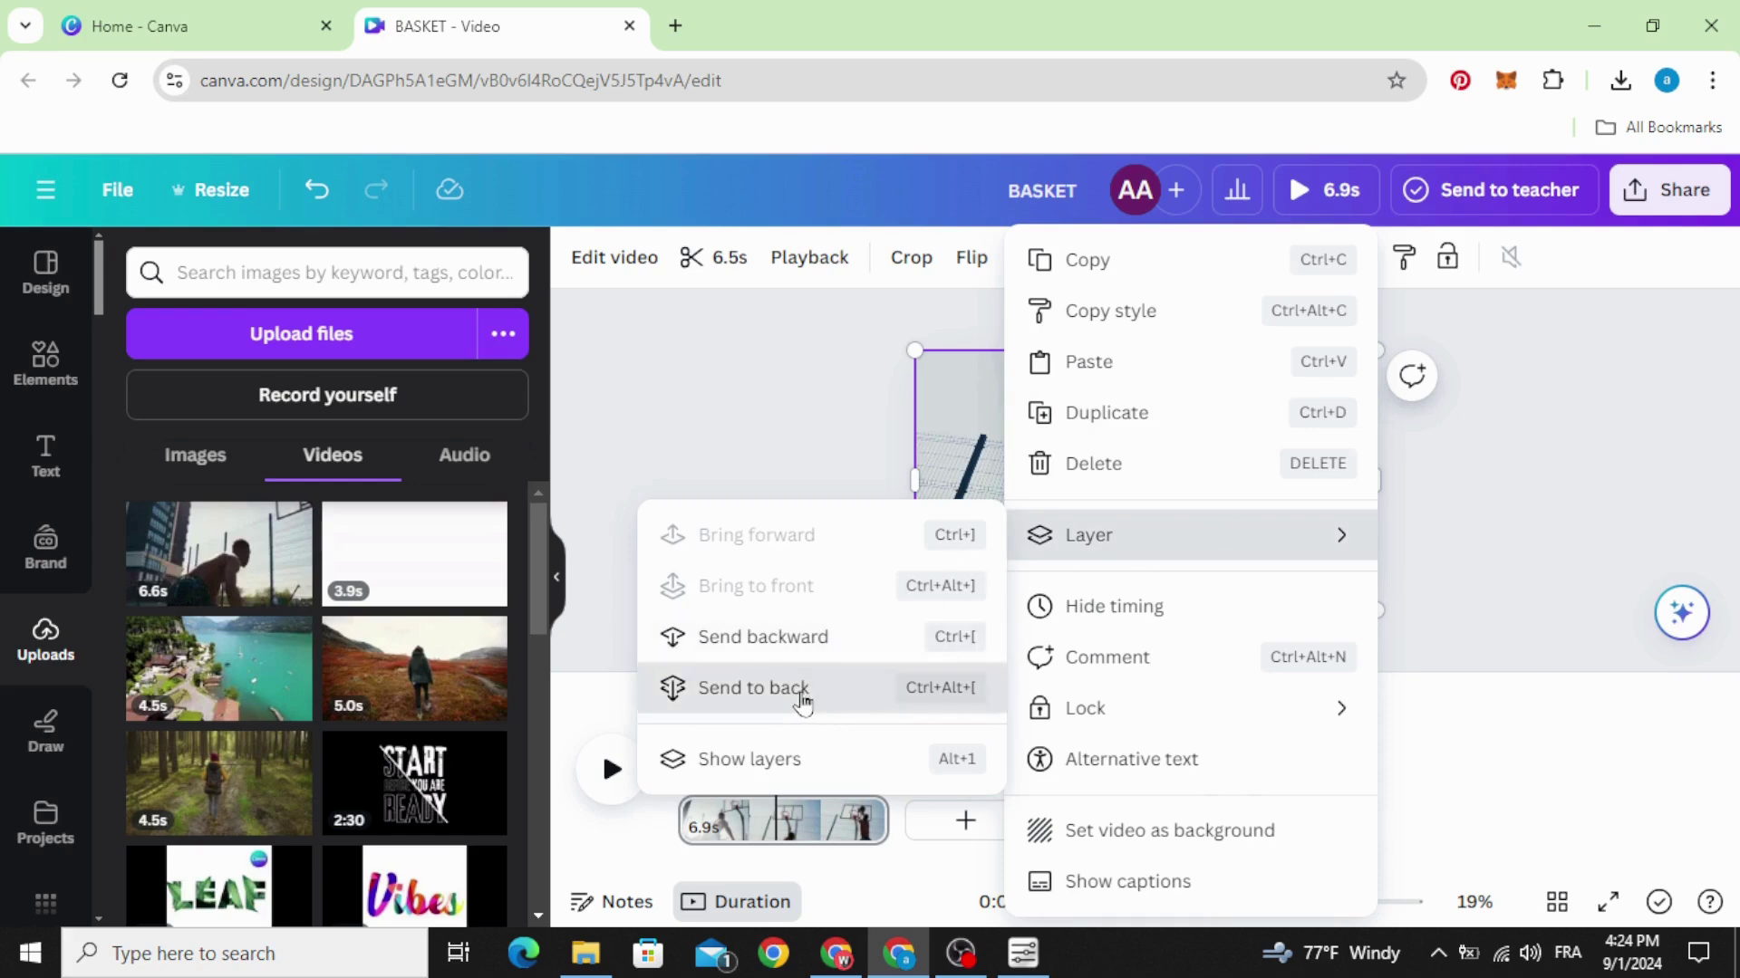
{"action": "left_click_drag", "start_coordinate": [771, 675], "coordinate": [612, 688]}
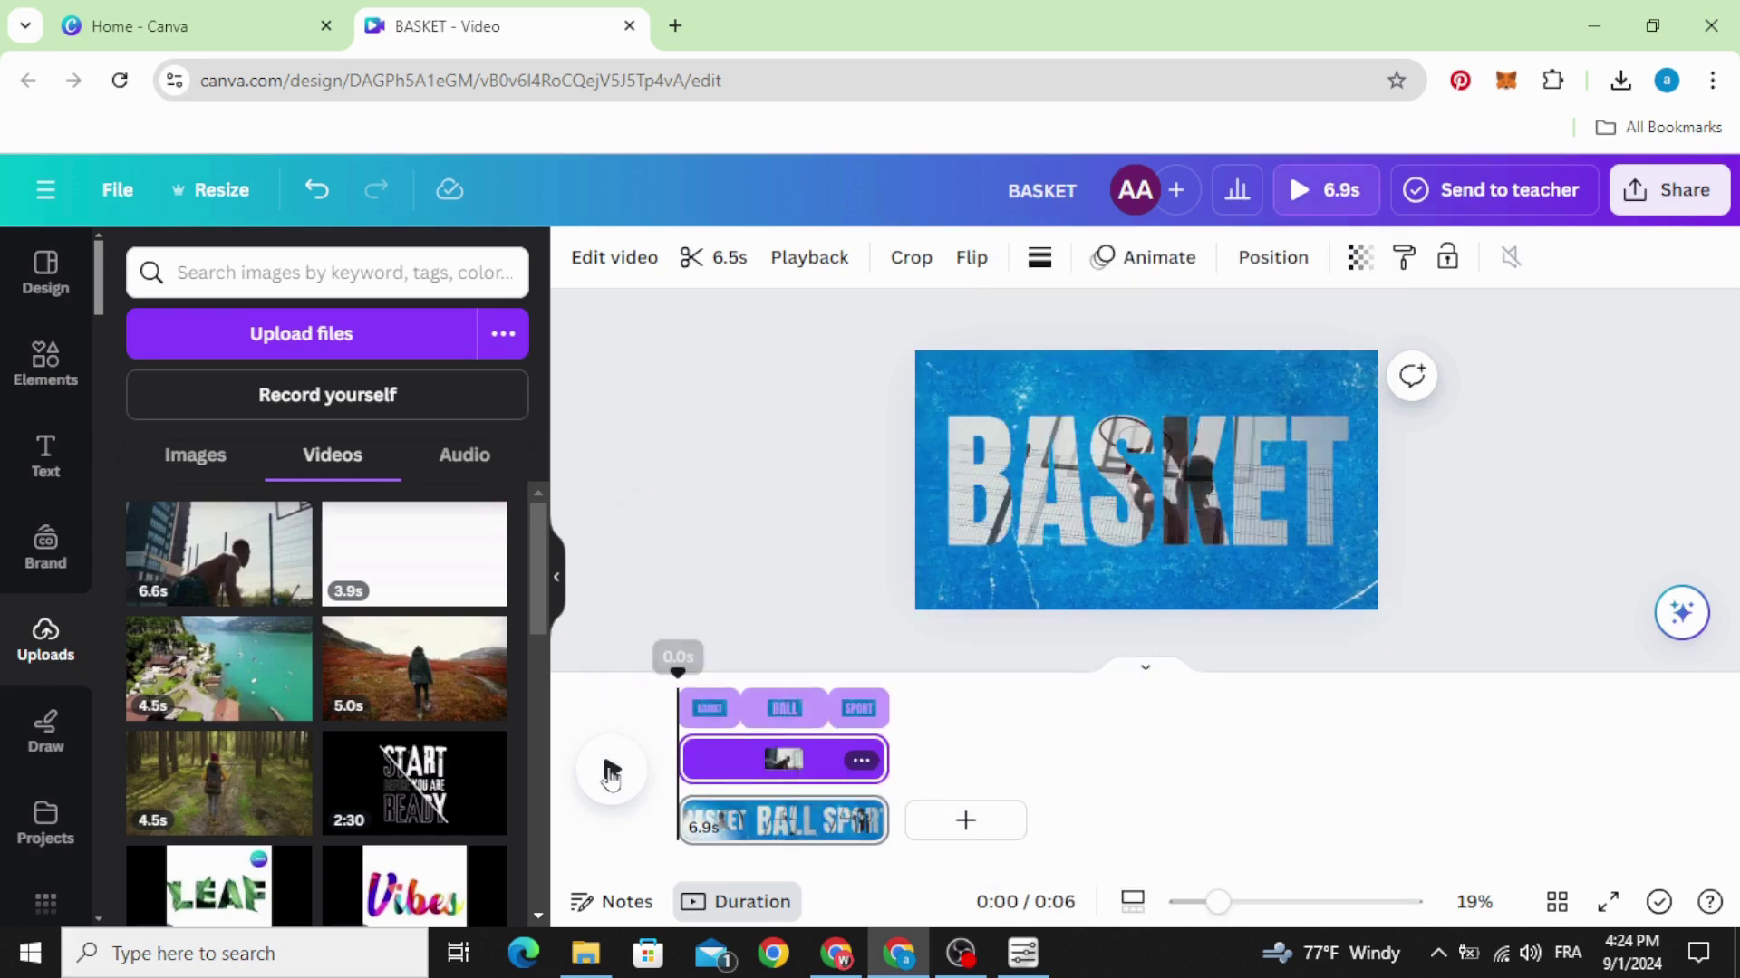
{"action": "left_click", "coordinate": [609, 772]}
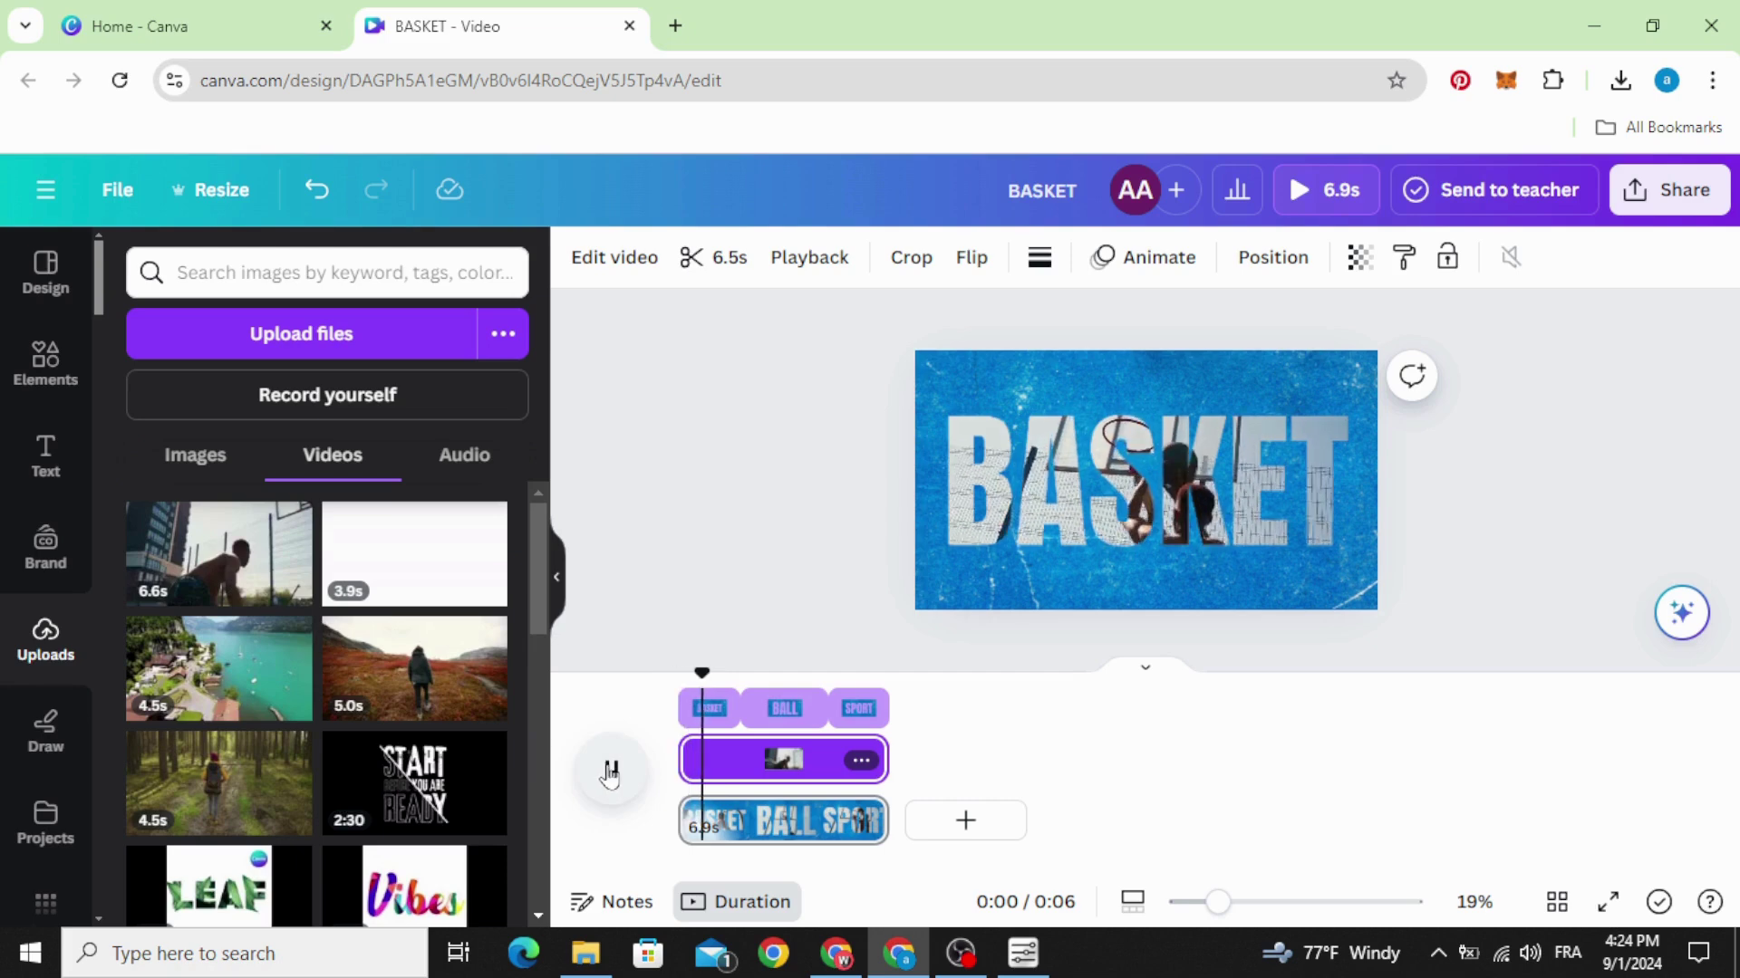